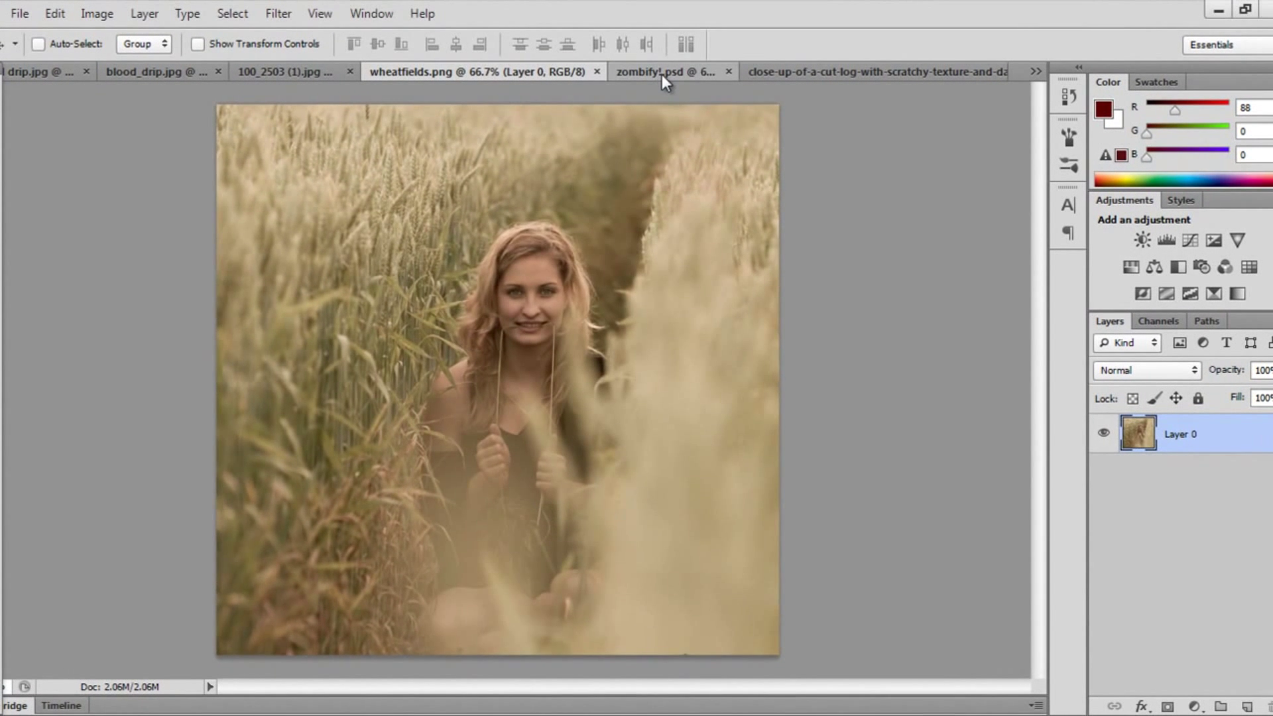
Step: Review the finished composite and its layers in zombify!.psd, and close that document
left_click(662, 74)
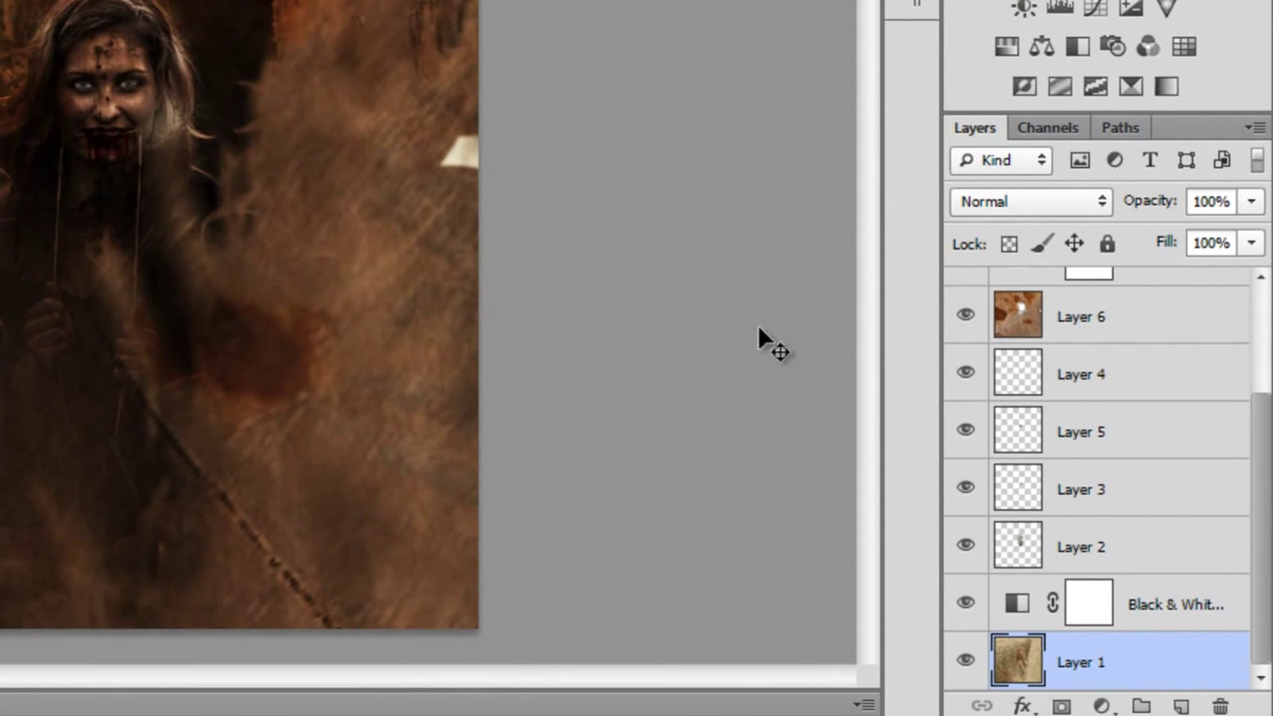
left_click_drag(1269, 451, 1270, 330)
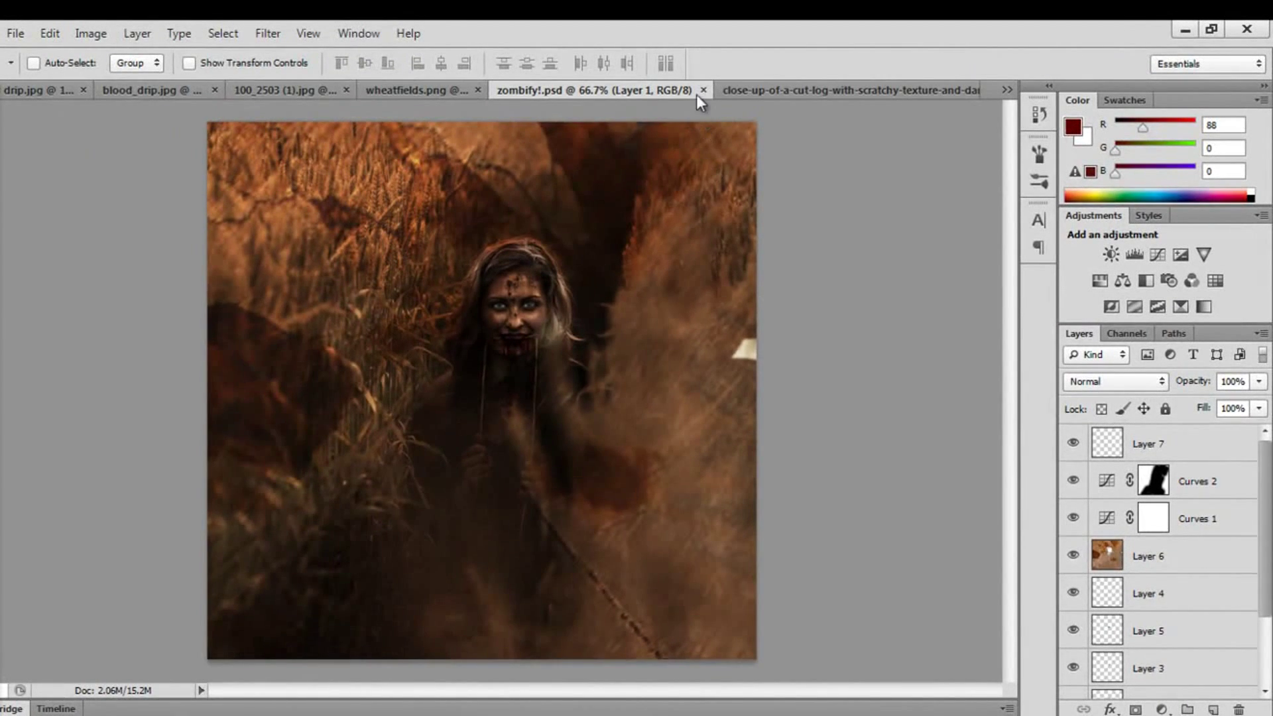
left_click(701, 90)
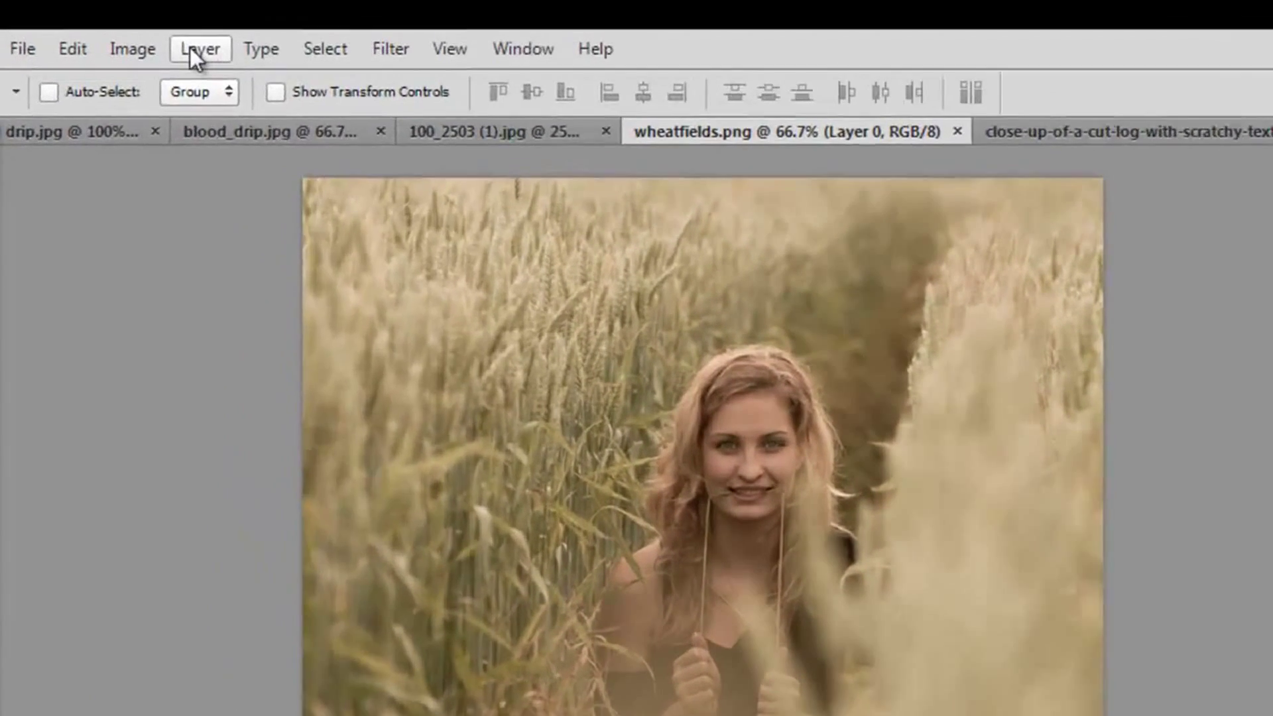
Step: Add a Black & White adjustment layer above the photo in wheatfields.png
left_click(137, 33)
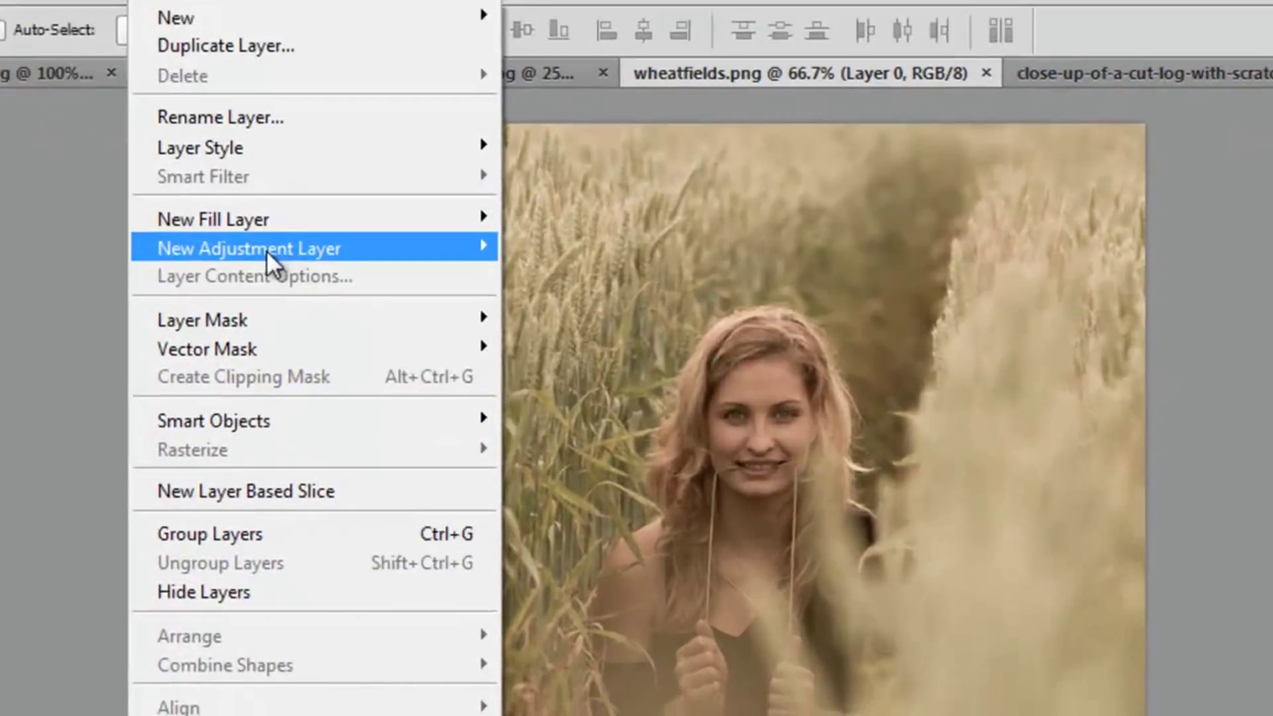
mouse_move(265, 249)
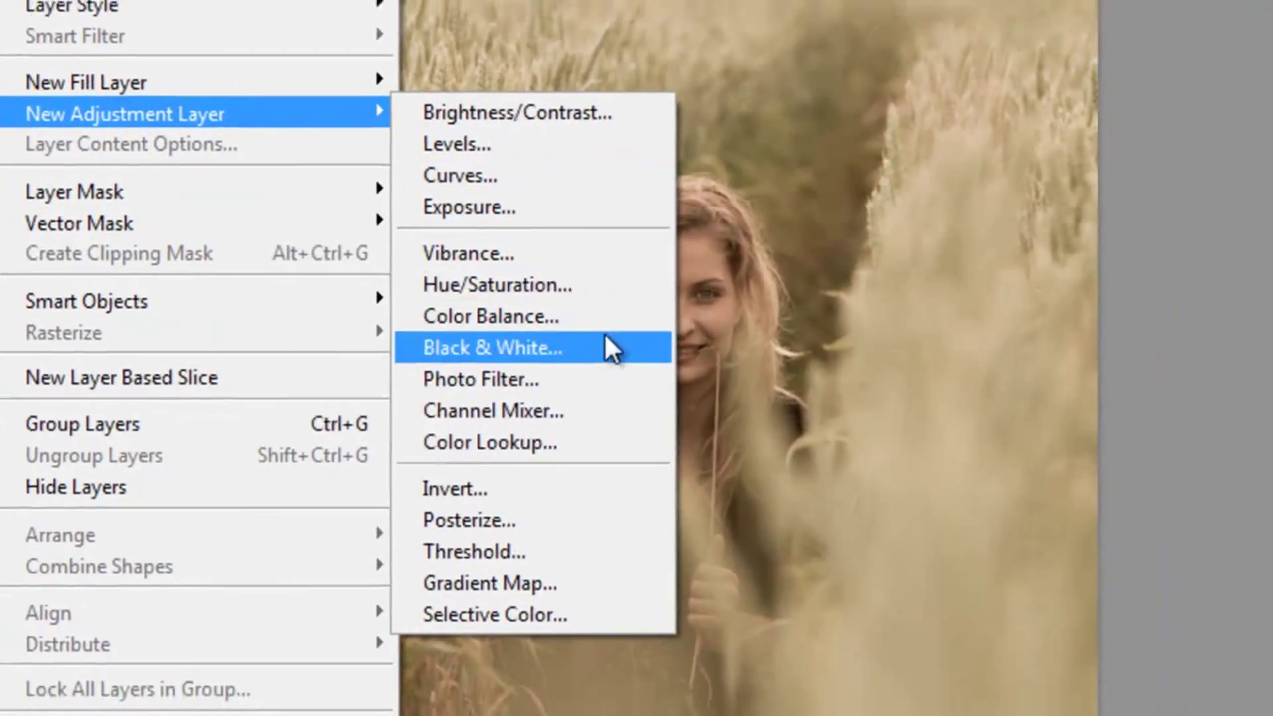
left_click(600, 464)
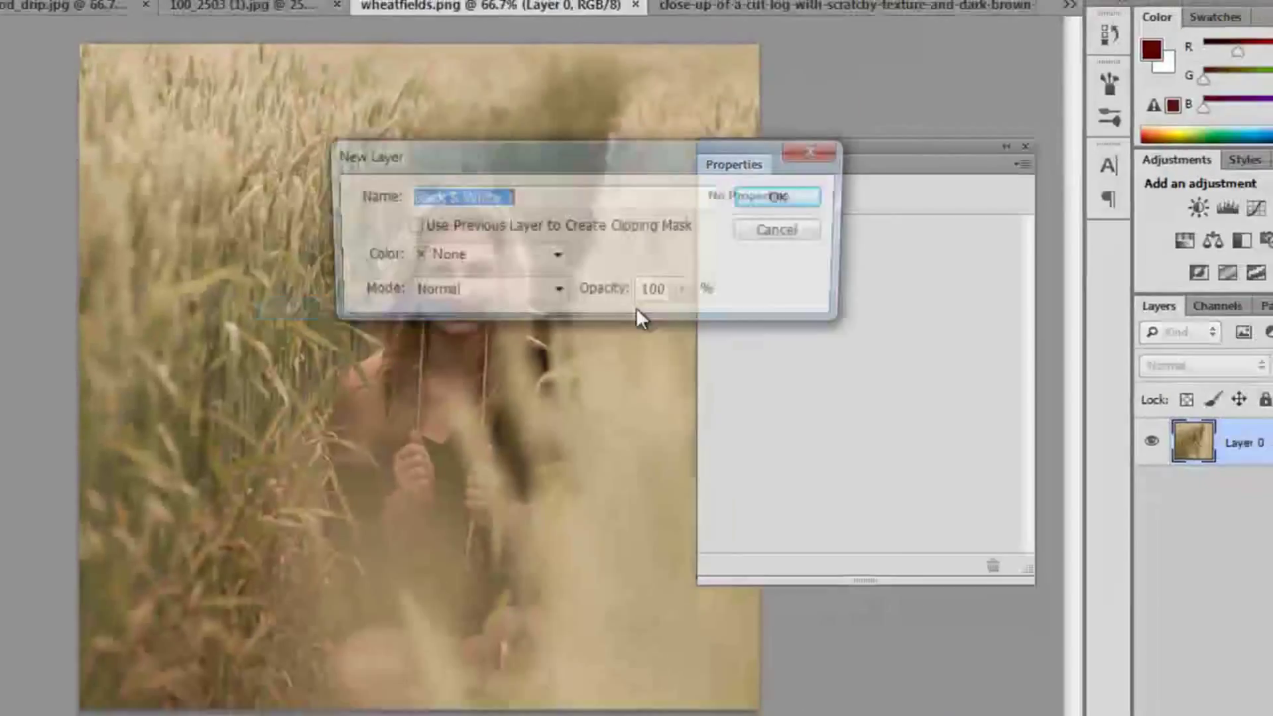
left_click(792, 198)
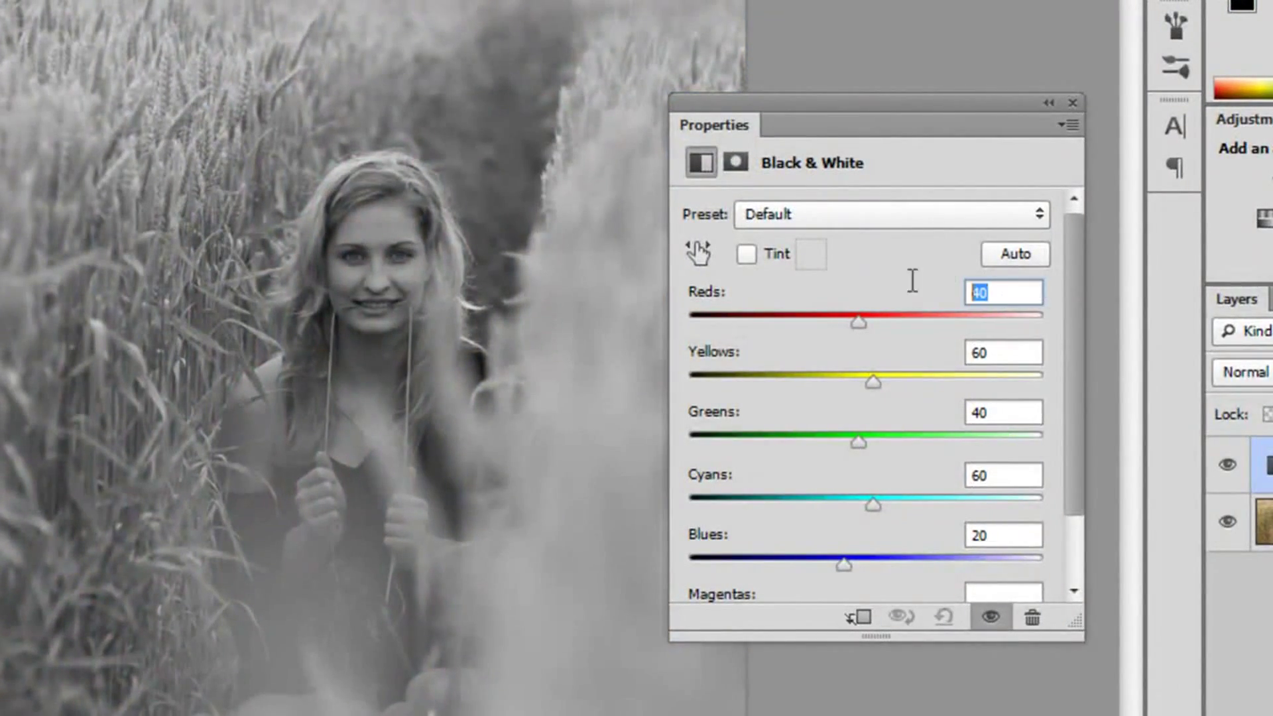
Step: Set the Black & White adjustment's Reds to -155 and Yellows to 105, leaving the other colours at default
type("-155")
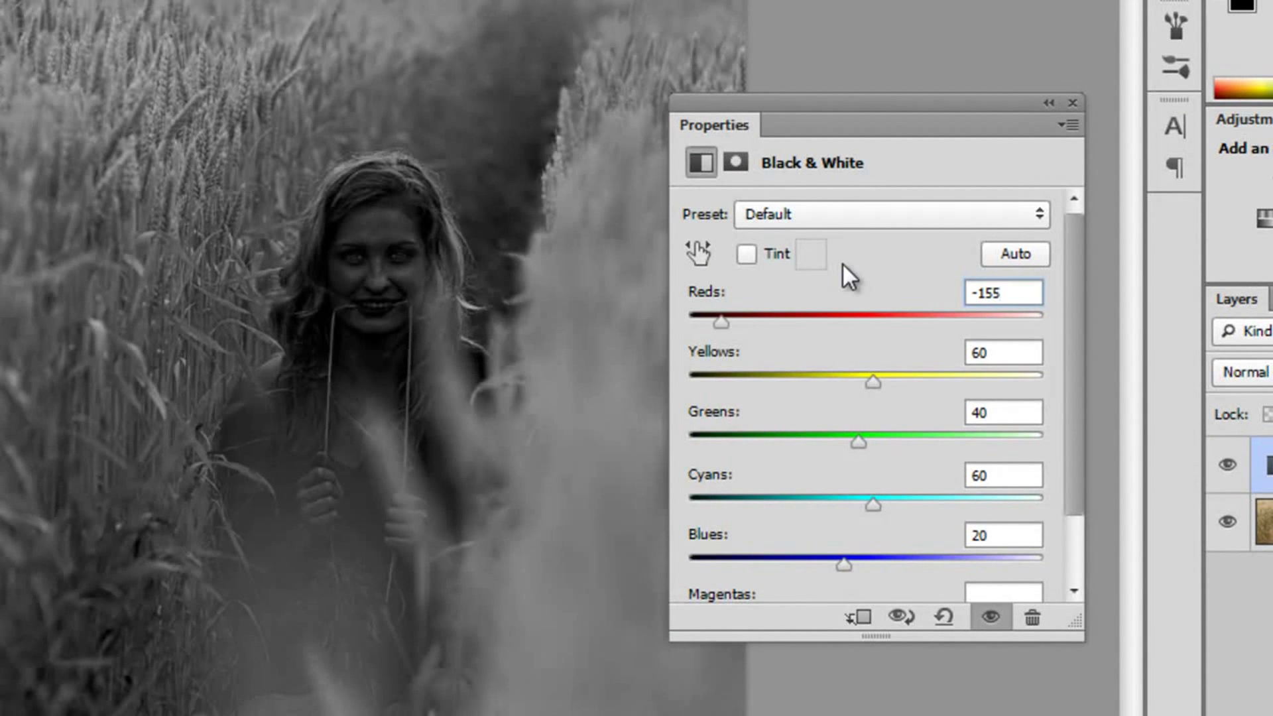
key("Tab")
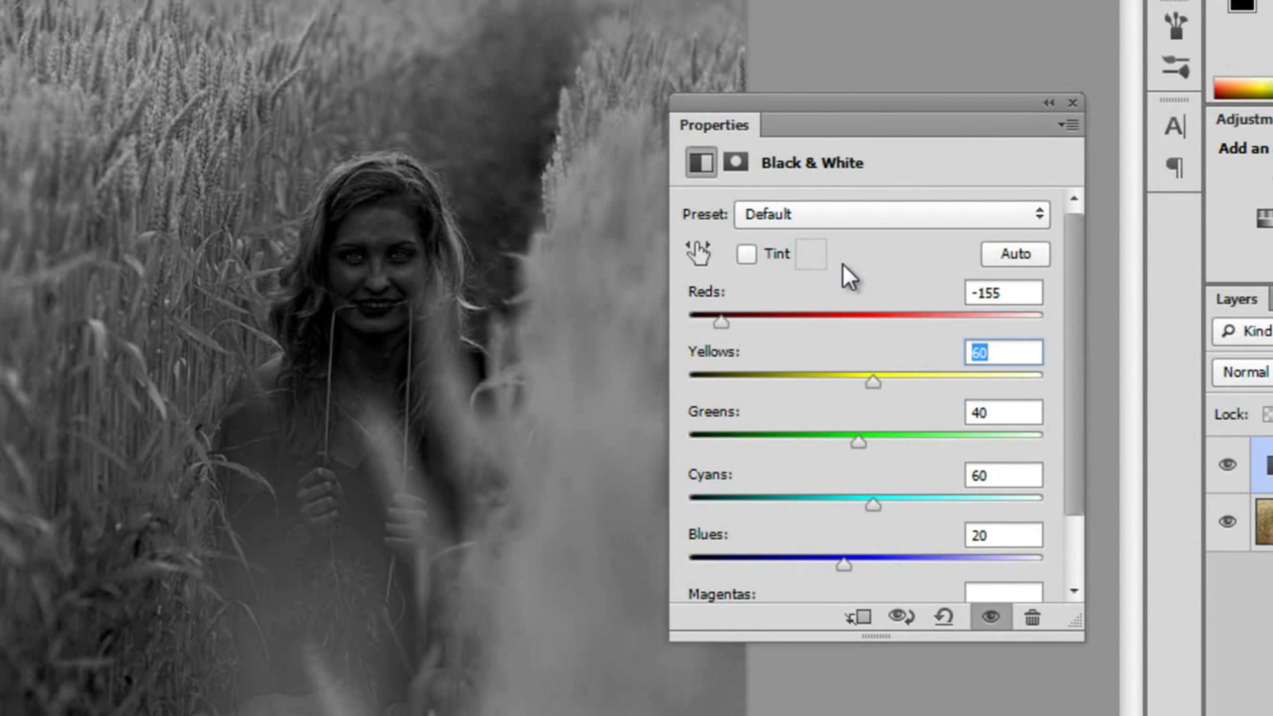
type("105")
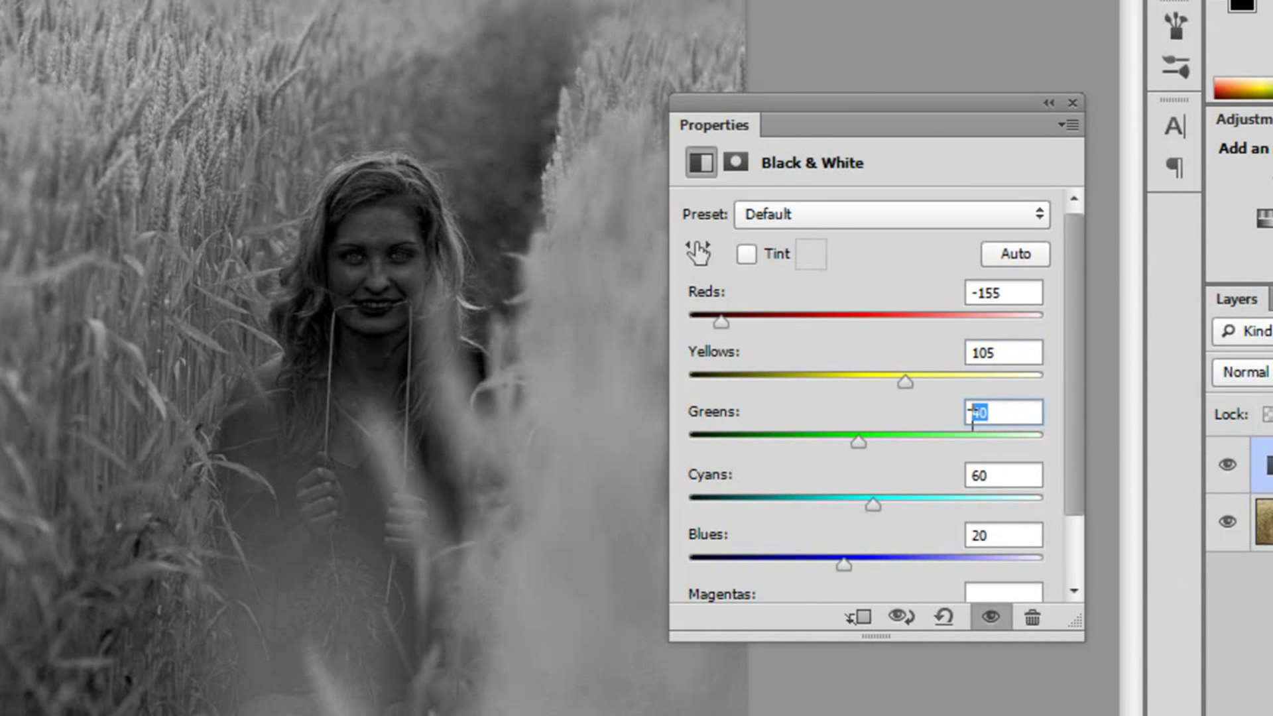
left_click(1003, 482)
scroll(1006, 484, "down", 1)
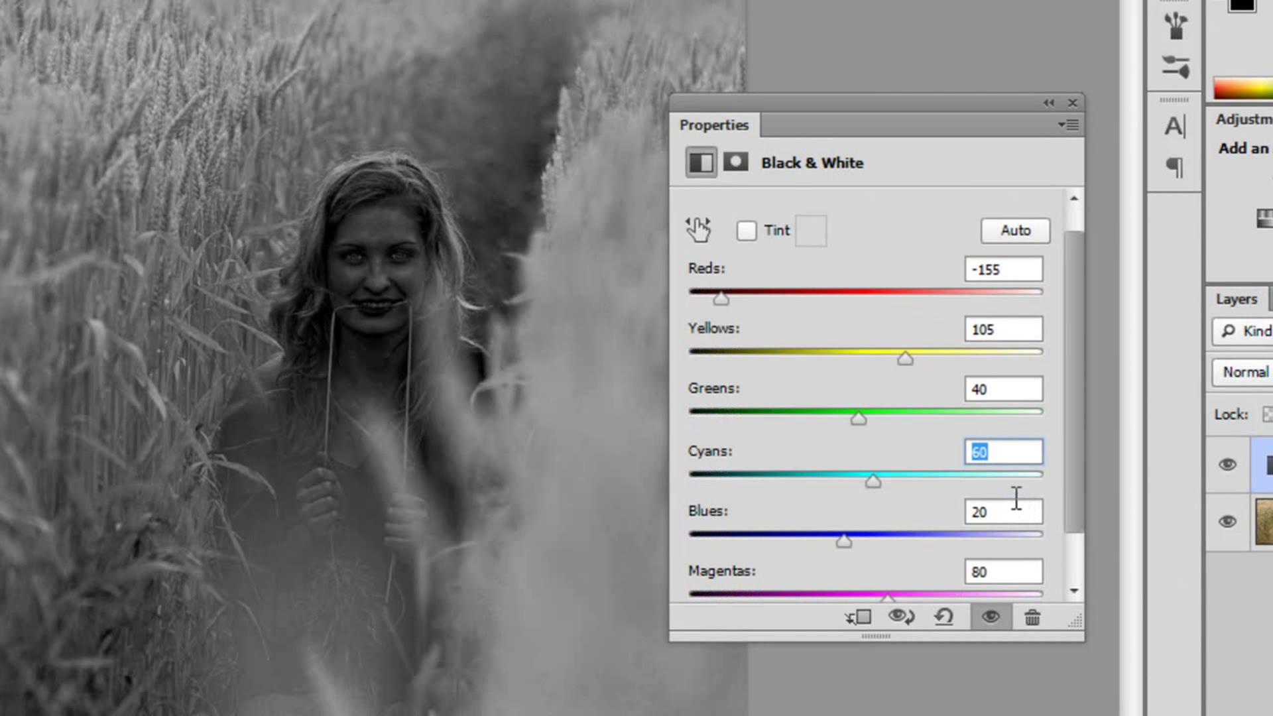
key("Tab")
scroll(922, 516, "down", 1)
key("Tab")
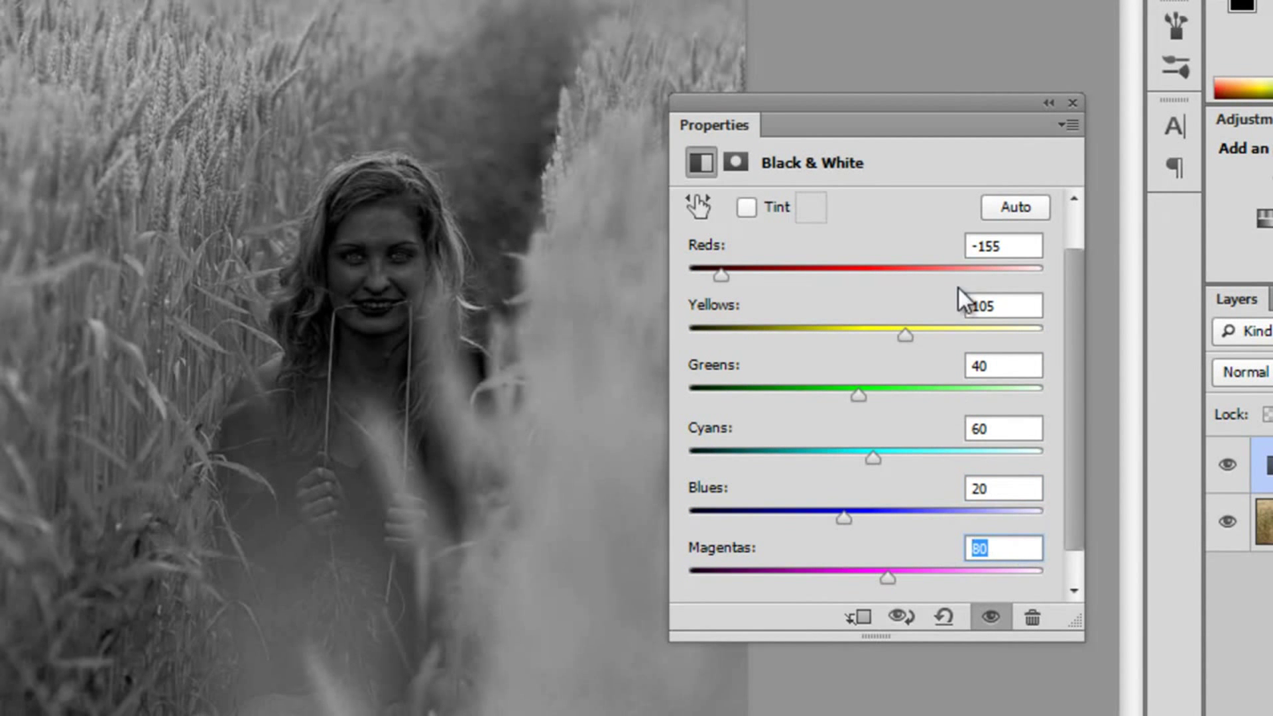
Step: Collapse the adjustment's properties out of the way and lower the Black & White layer's opacity to 64%
left_click(1053, 105)
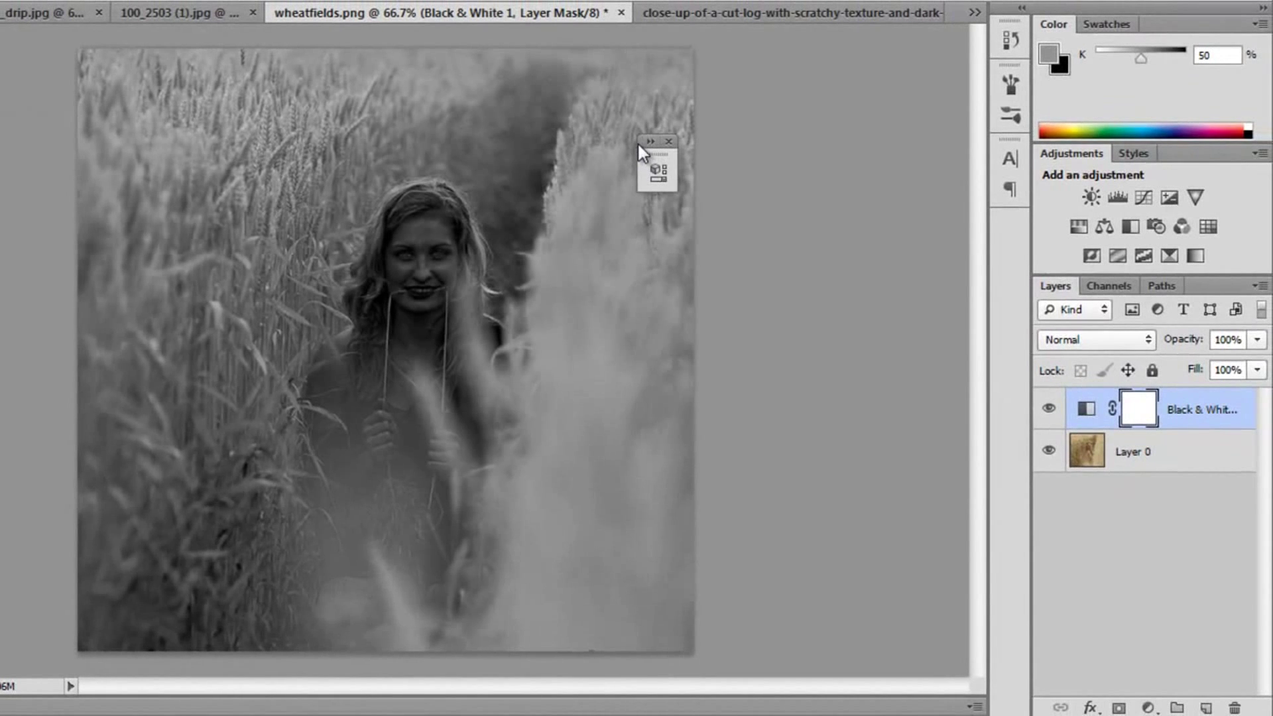
left_click_drag(638, 144, 905, 138)
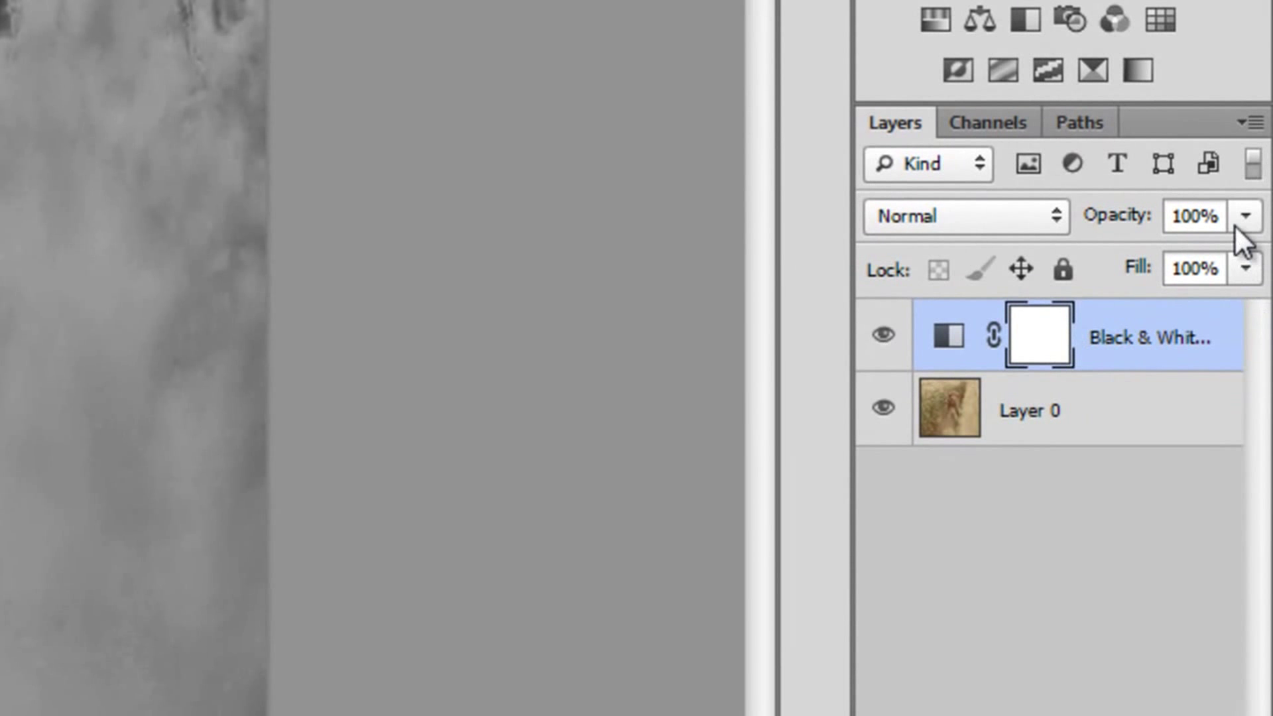
left_click(1237, 223)
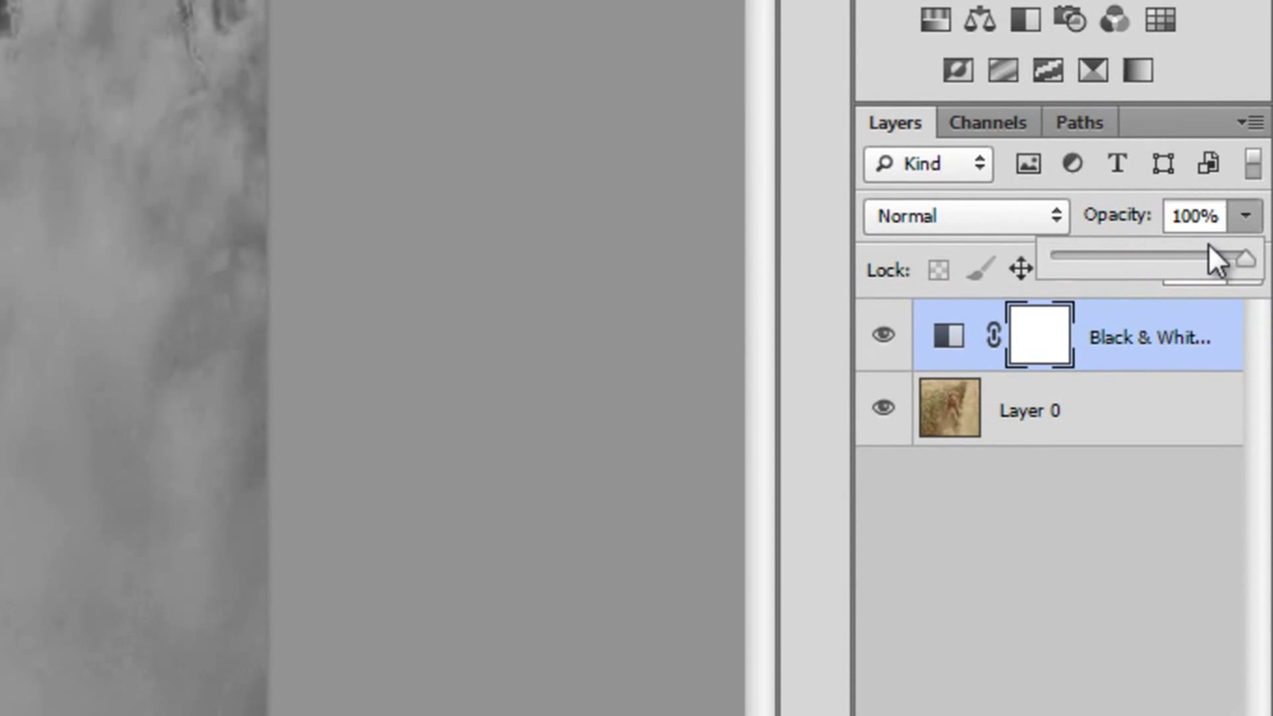
left_click_drag(1243, 264, 1179, 259)
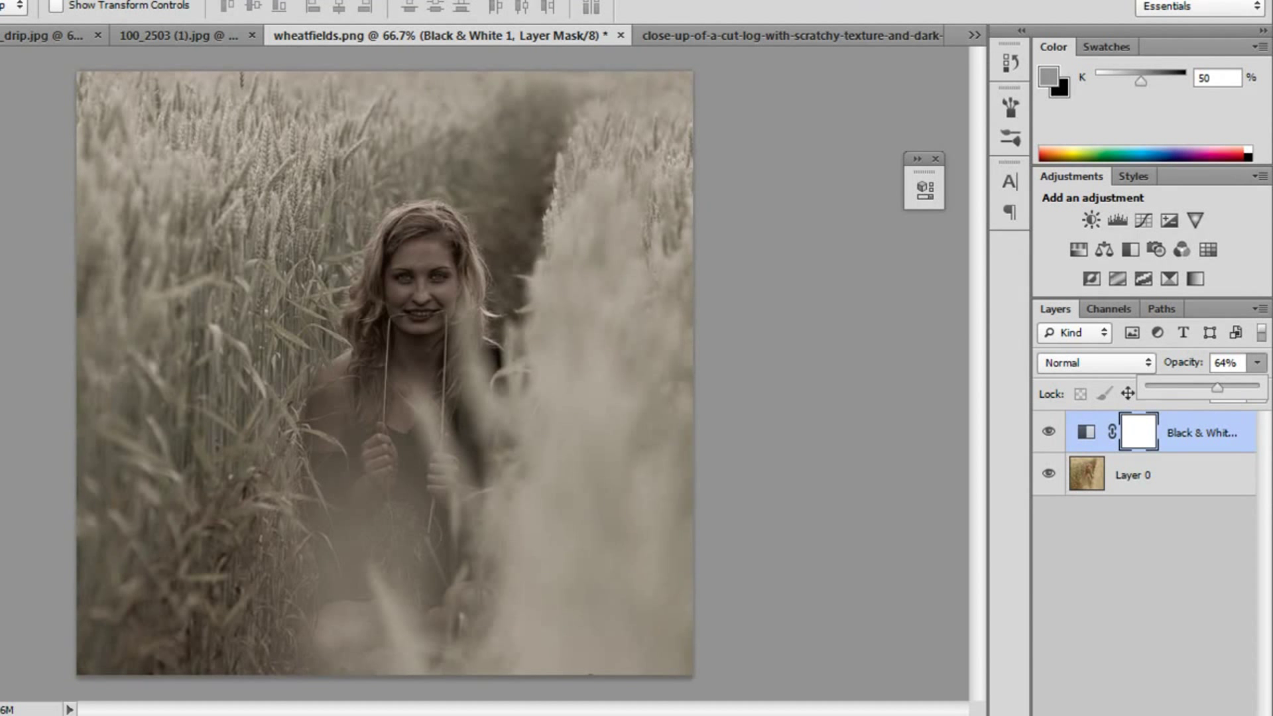
Step: Copy the whole rust texture from 100_2503 (1).jpg and paste it as a new layer in wheatfields.png
left_click(974, 35)
left_click(776, 119)
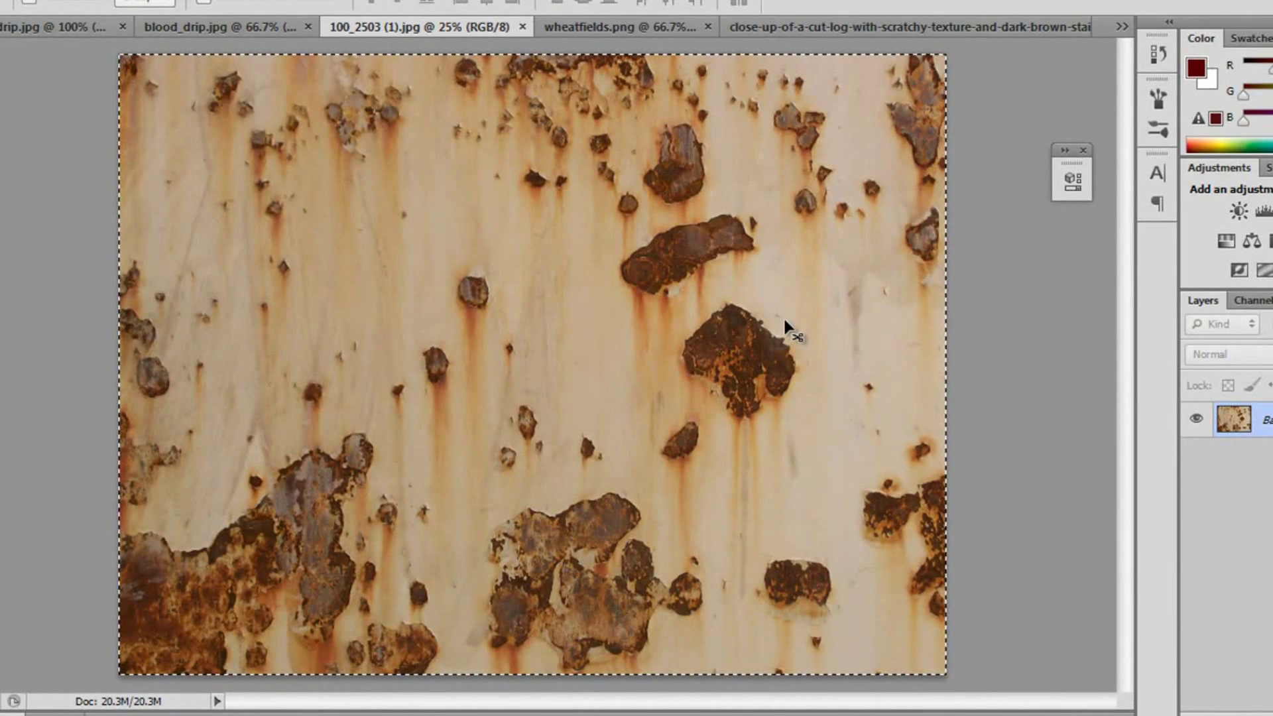
key("ctrl+Tab")
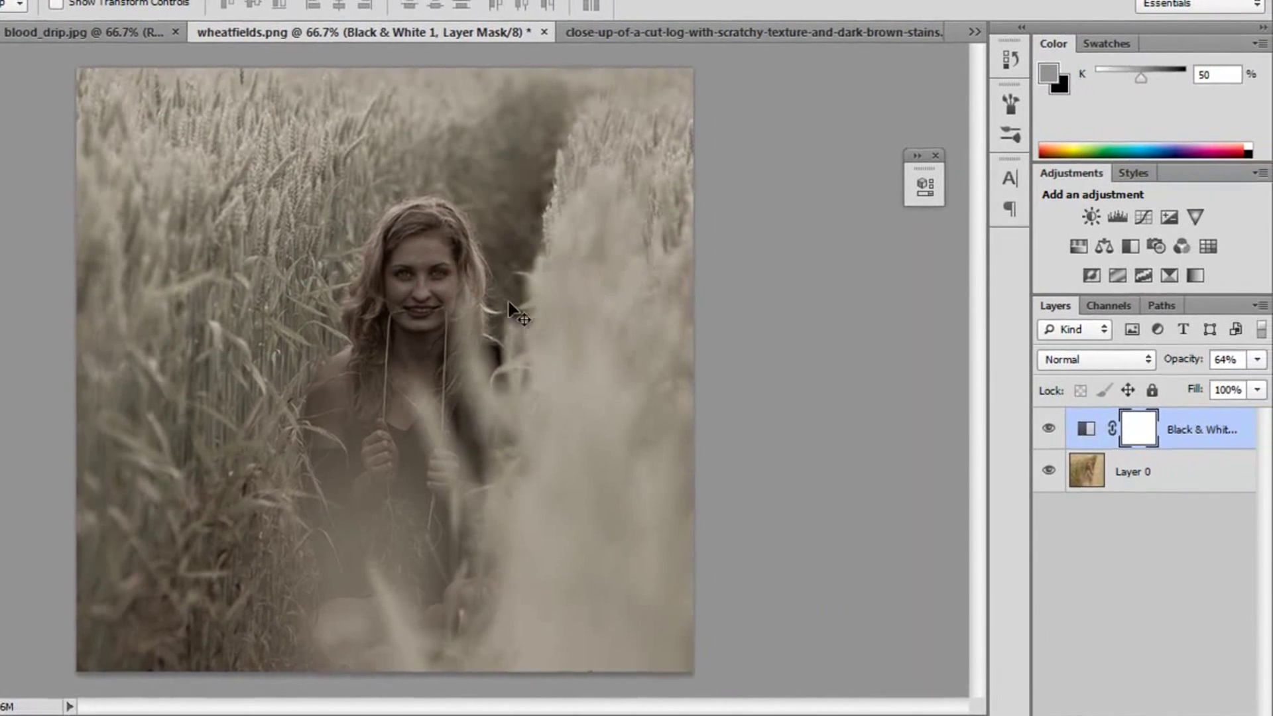
key("ctrl+v")
Step: Scale the rust texture down to about 20.8 × 12 cm, place it over the woman's face and chest, and blend it with Overlay
key("ctrl+minus")
key("ctrl+minus")
key("ctrl+minus")
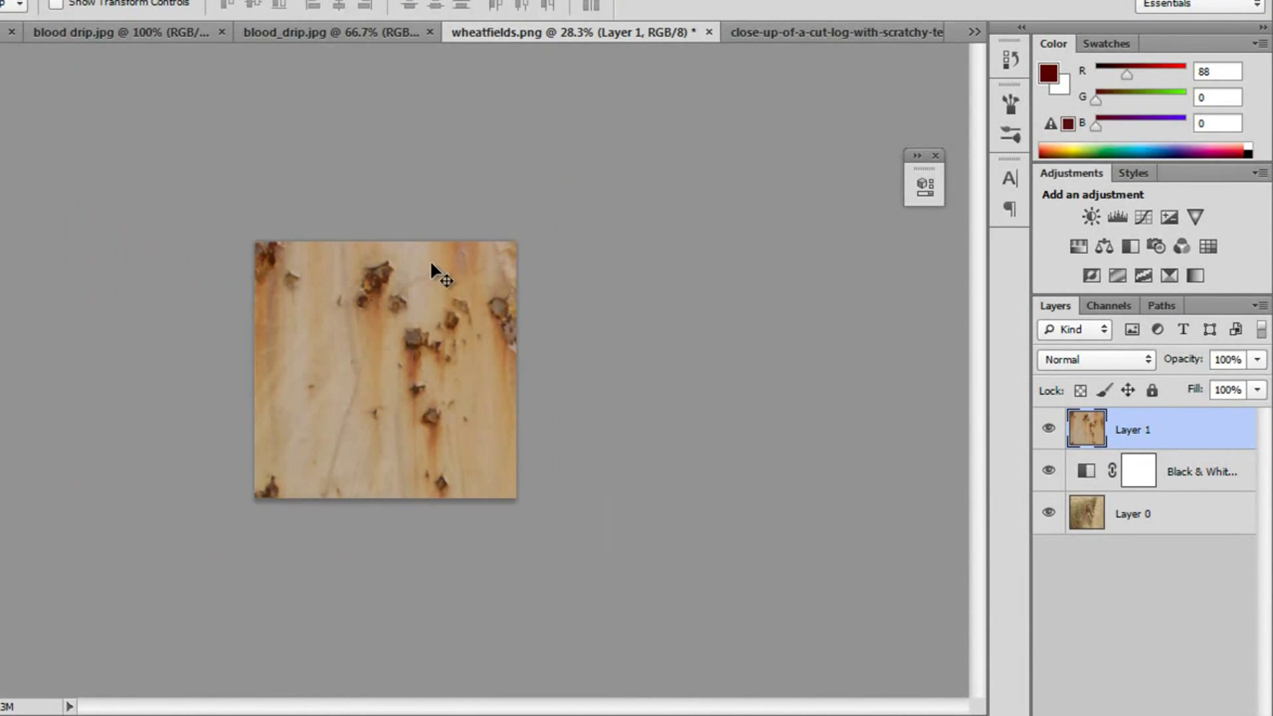
key("ctrl+t")
left_click_drag(255, 242, 292, 215)
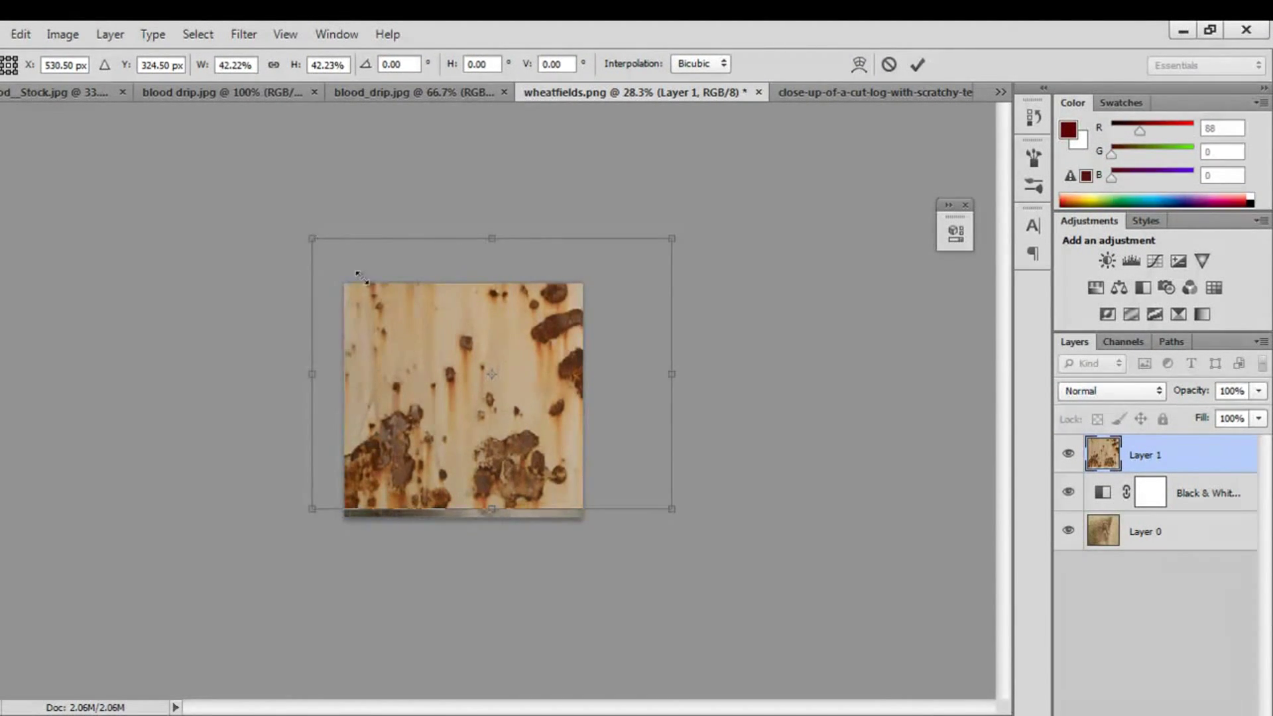
left_click_drag(362, 278, 468, 397)
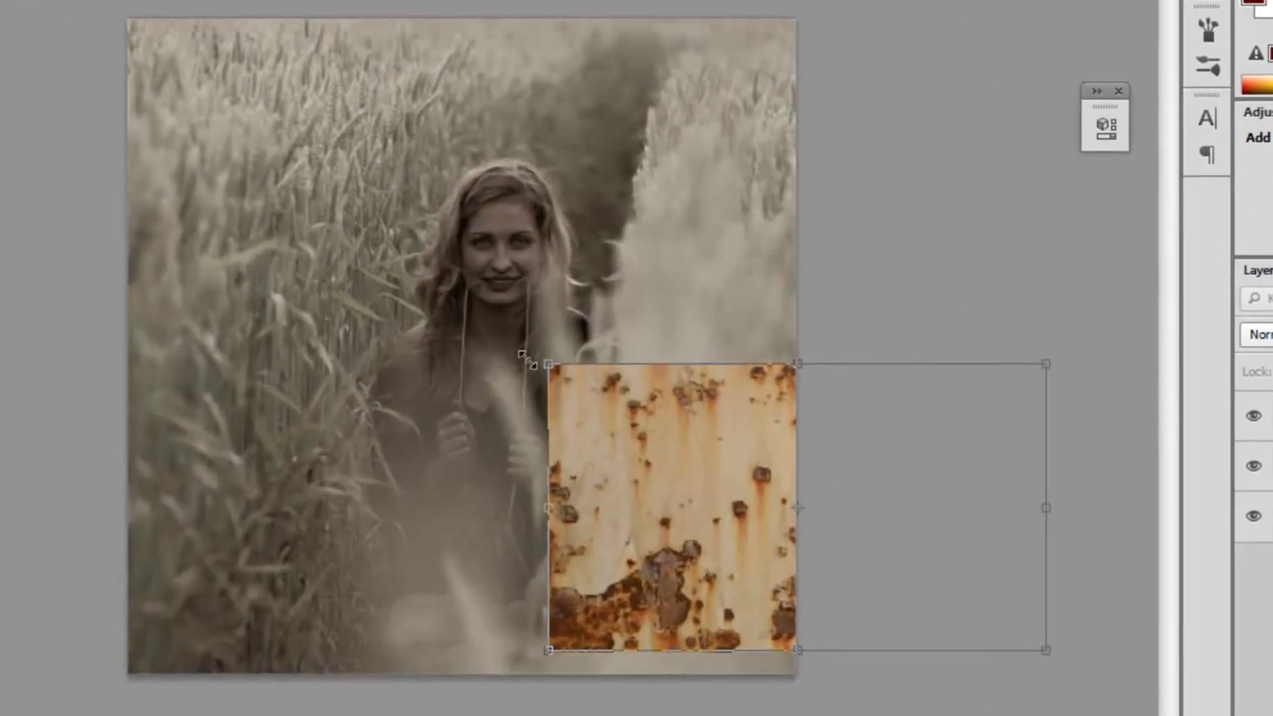
key("ctrl+plus")
left_click_drag(800, 543, 722, 194)
left_click_drag(521, 56, 570, 80)
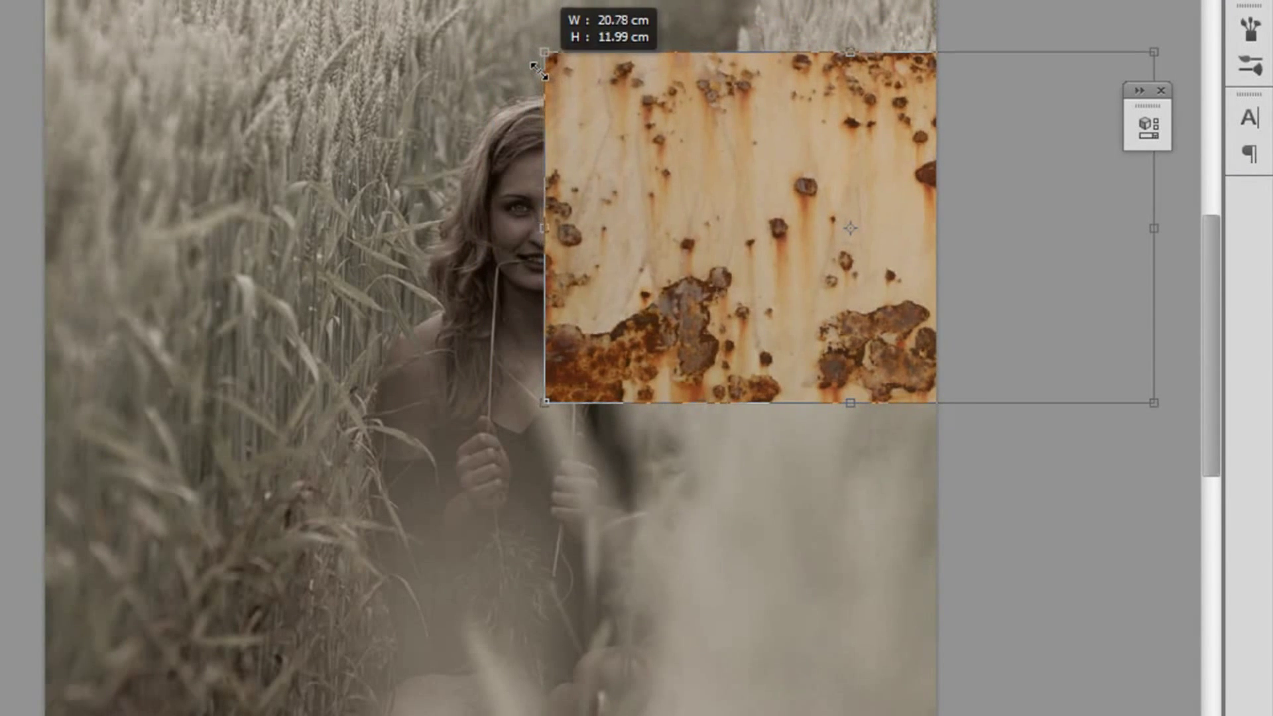
left_click_drag(723, 215, 638, 241)
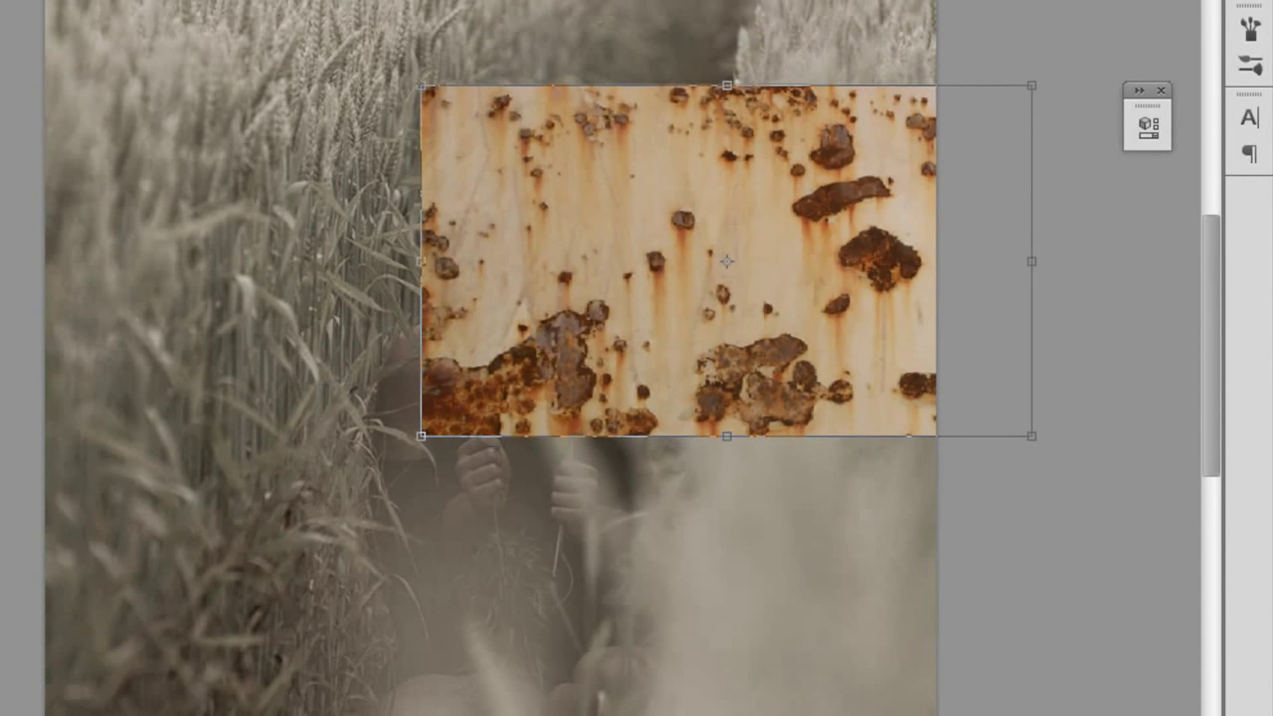
key("Return")
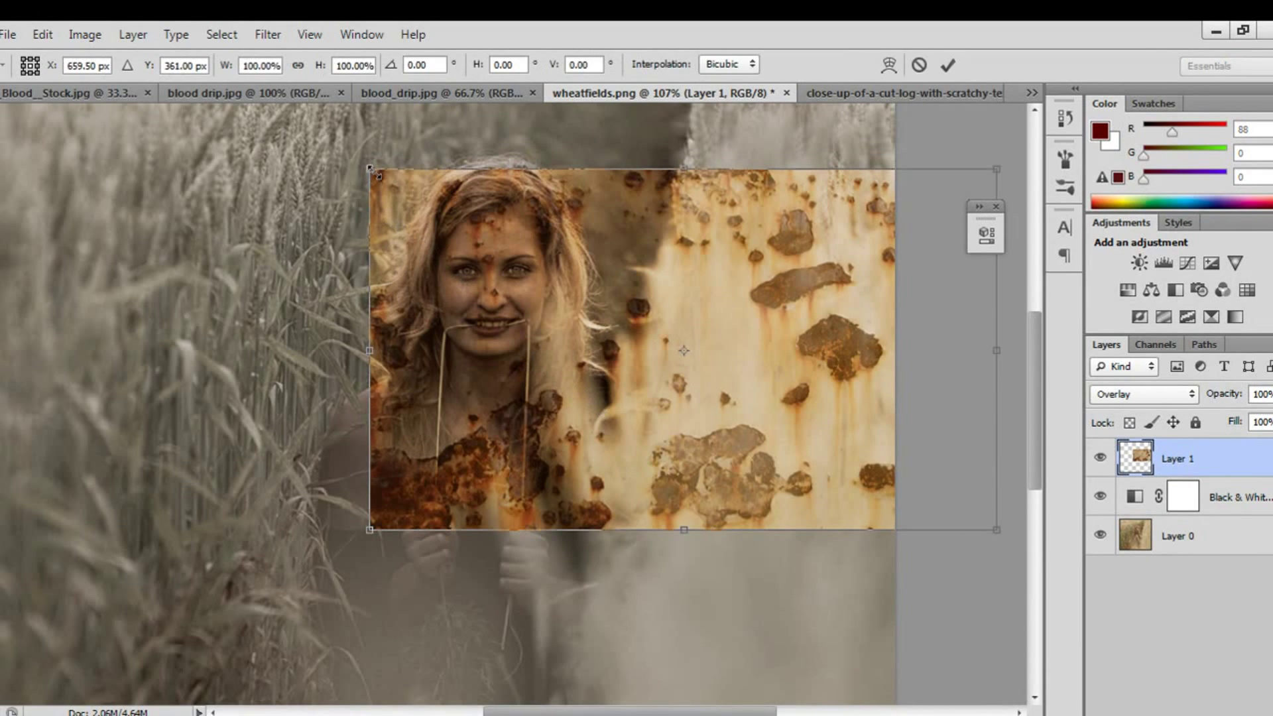
Step: Shrink the rust layer slightly and align its stains with the woman's forehead, nose and chest
left_click_drag(369, 168, 387, 177)
left_click_drag(563, 335, 546, 332)
left_click_drag(361, 177, 424, 210)
left_click_drag(574, 338, 548, 332)
left_click(950, 64)
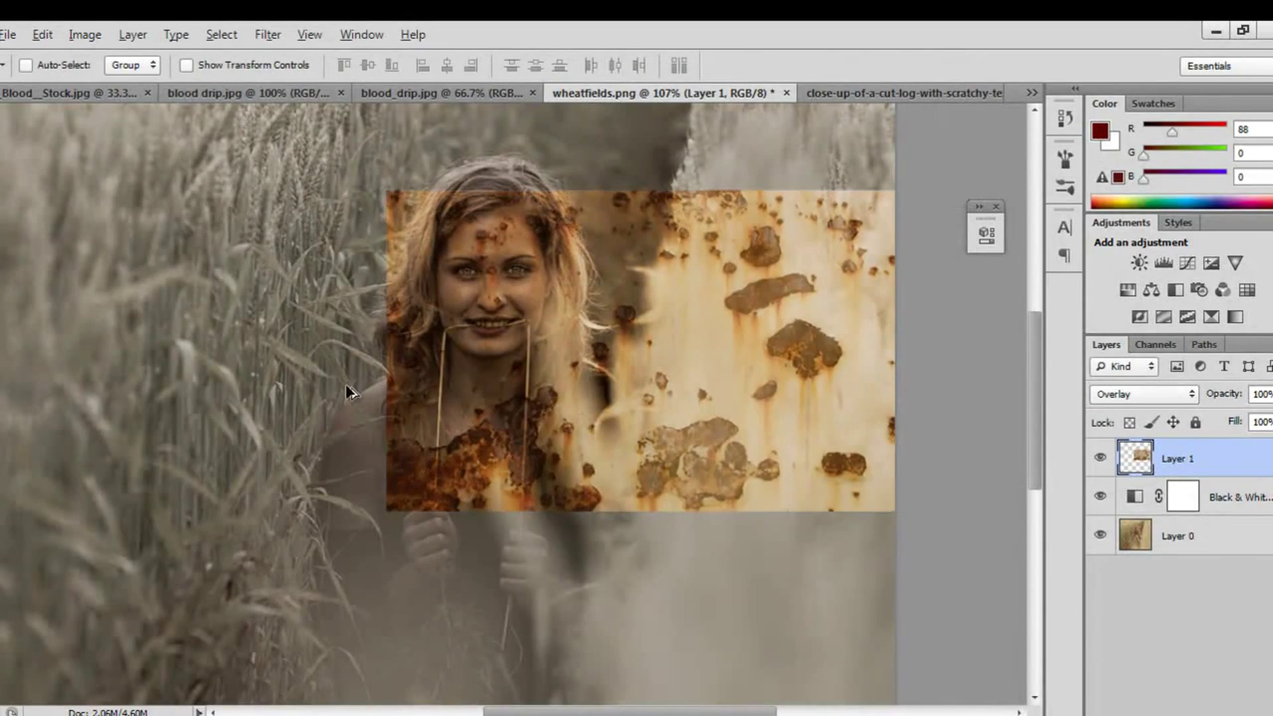
Step: Lower the rust layer's opacity to 93%
scroll(347, 389, "up", 1)
left_click(1271, 394)
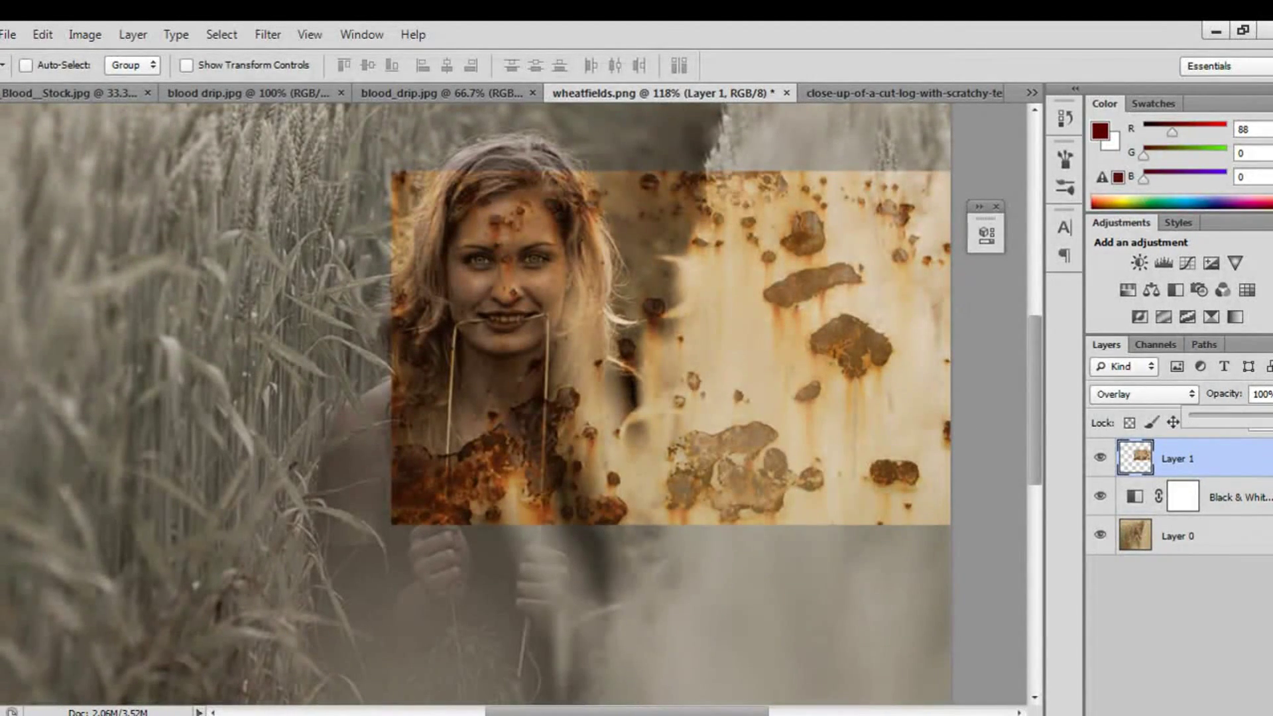
left_click_drag(1272, 419, 1265, 420)
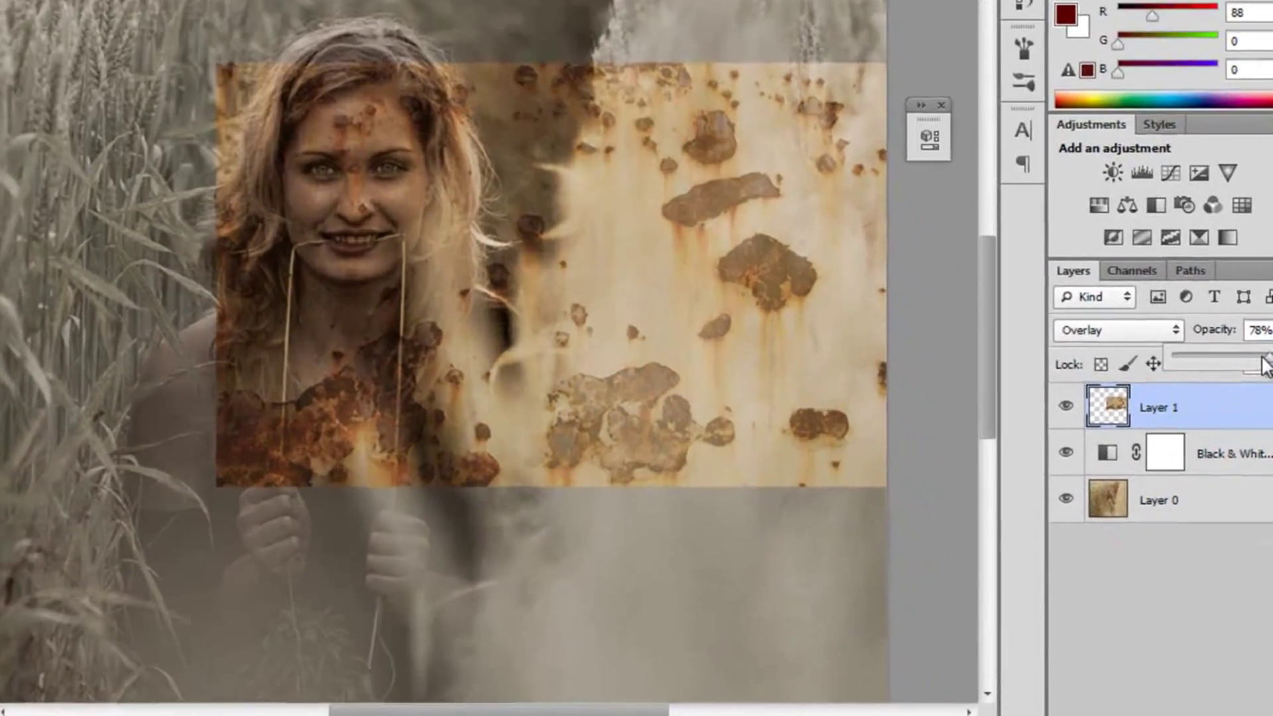
left_click_drag(1263, 358, 1265, 359)
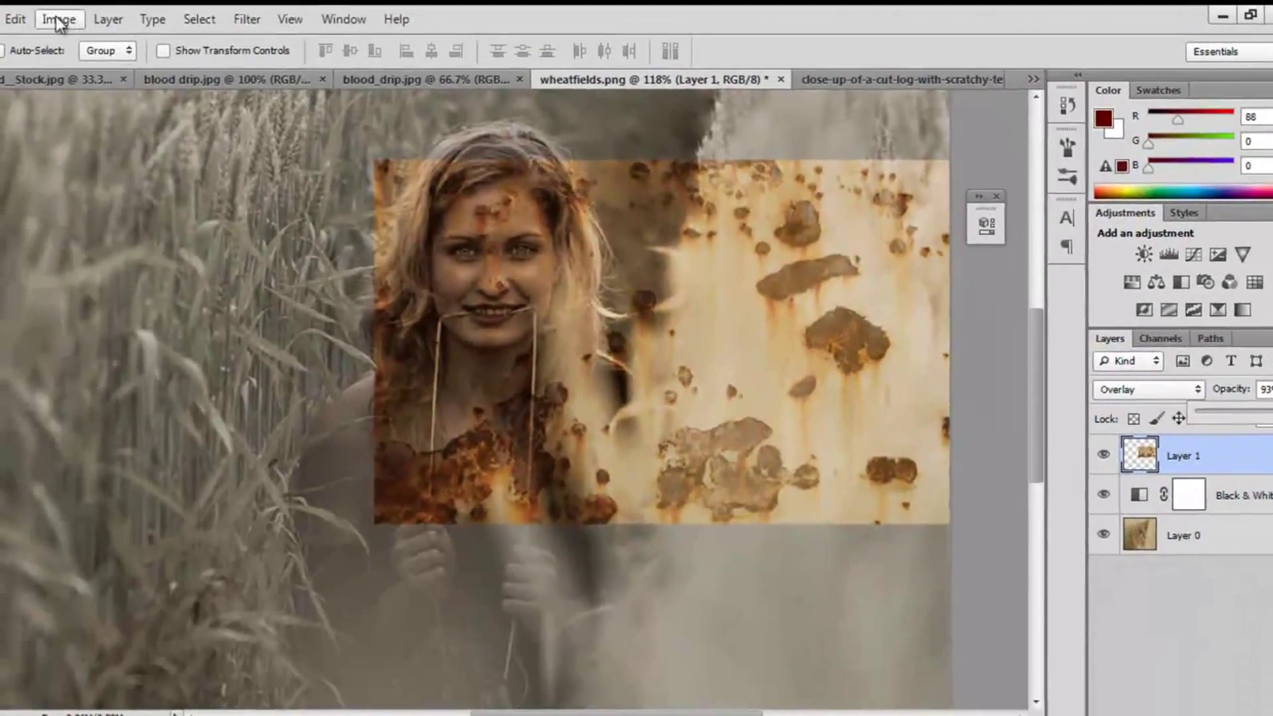
Step: Desaturate the rust layer with a Hue/Saturation adjustment, setting the saturation to about -69
left_click(57, 17)
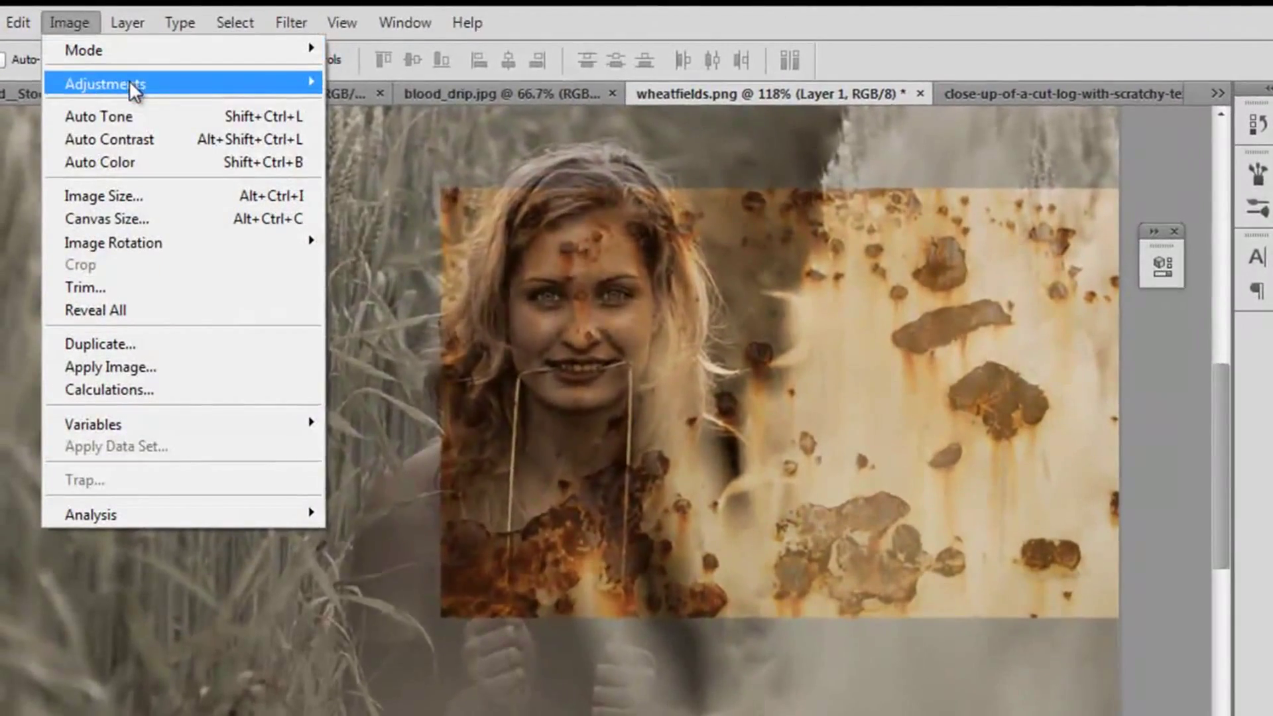
mouse_move(129, 80)
left_click(455, 205)
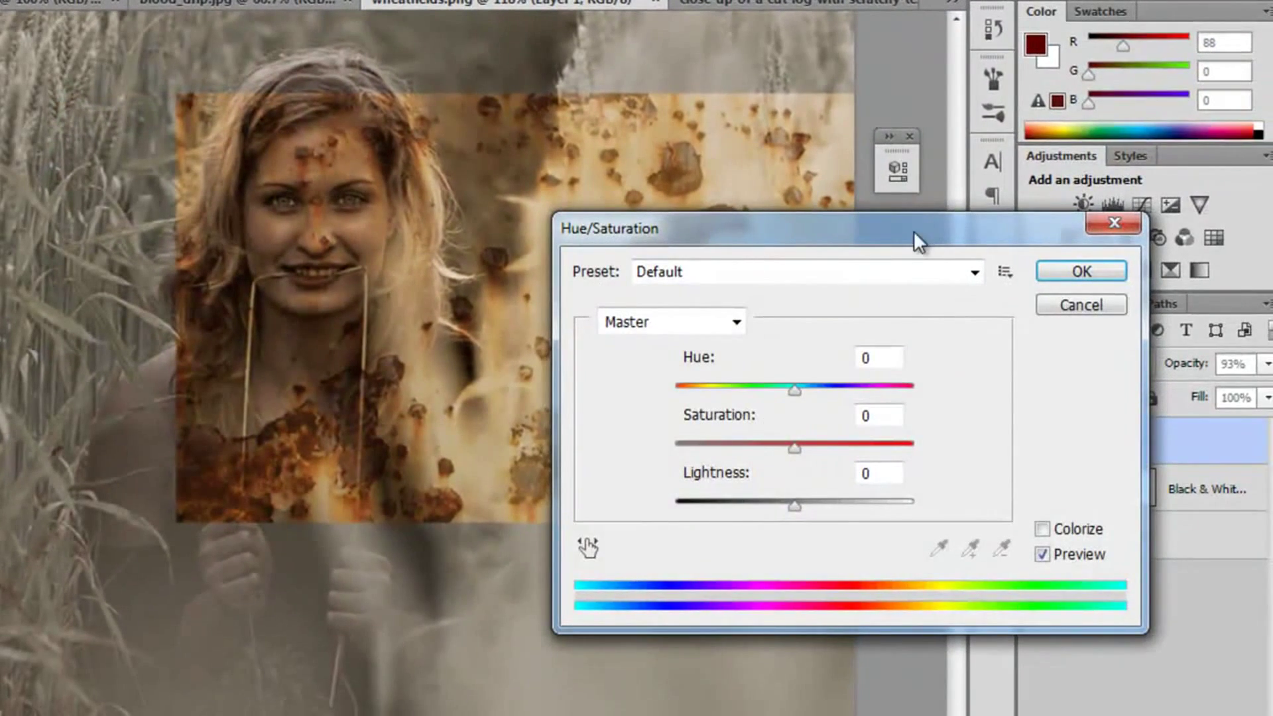
left_click_drag(793, 447, 713, 440)
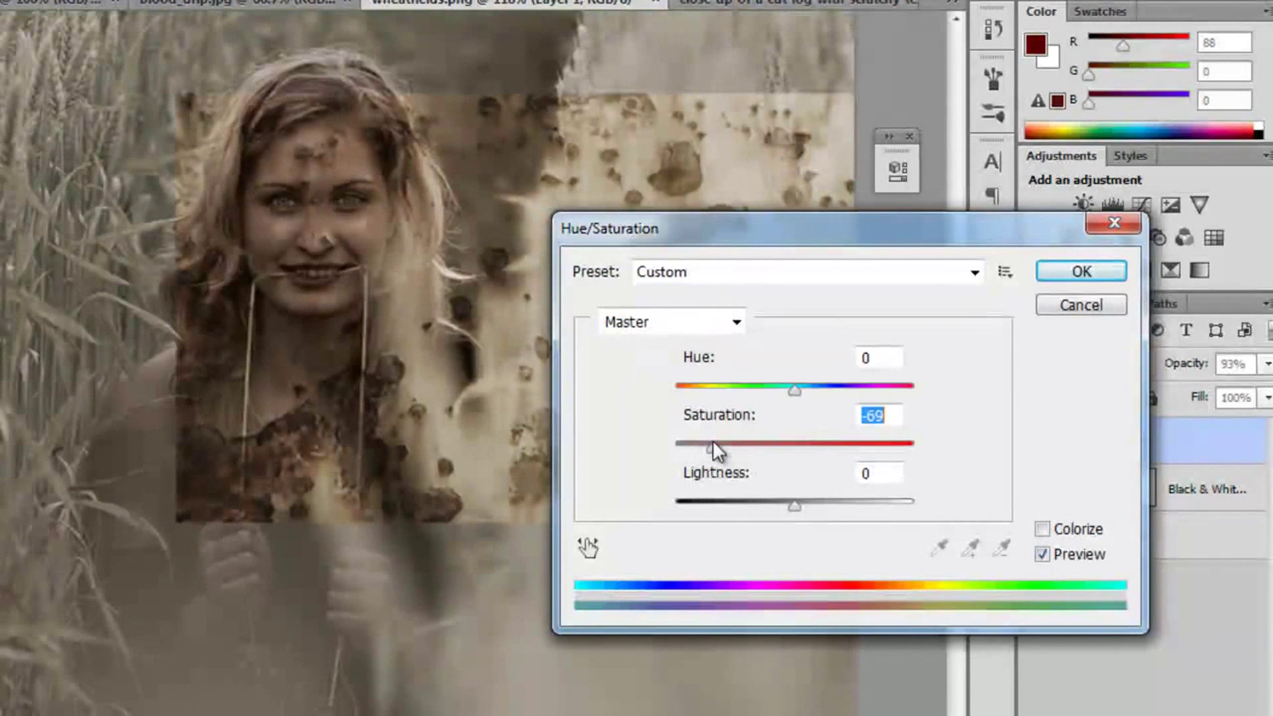
left_click(886, 415)
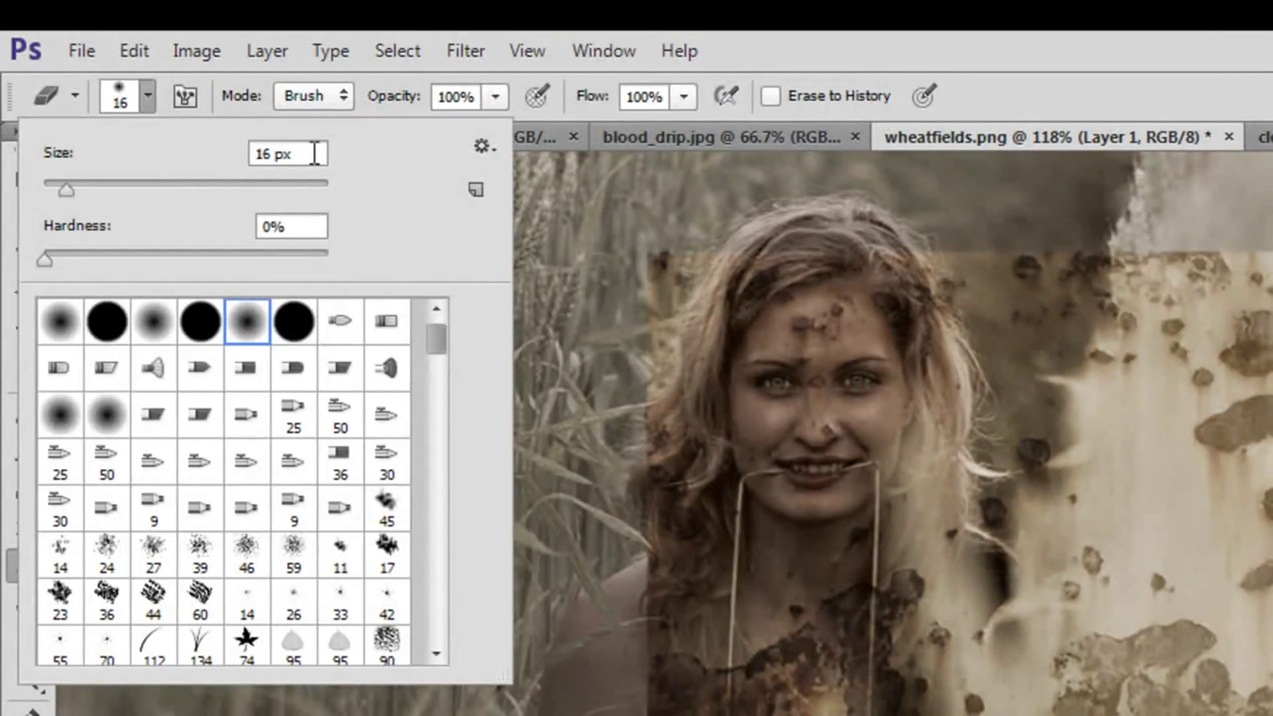
Step: Erase the surplus rust texture with a soft 50 px Eraser, keeping only the stains on the woman's face and chest
left_click_drag(315, 153, 174, 159)
type("50")
key("Return")
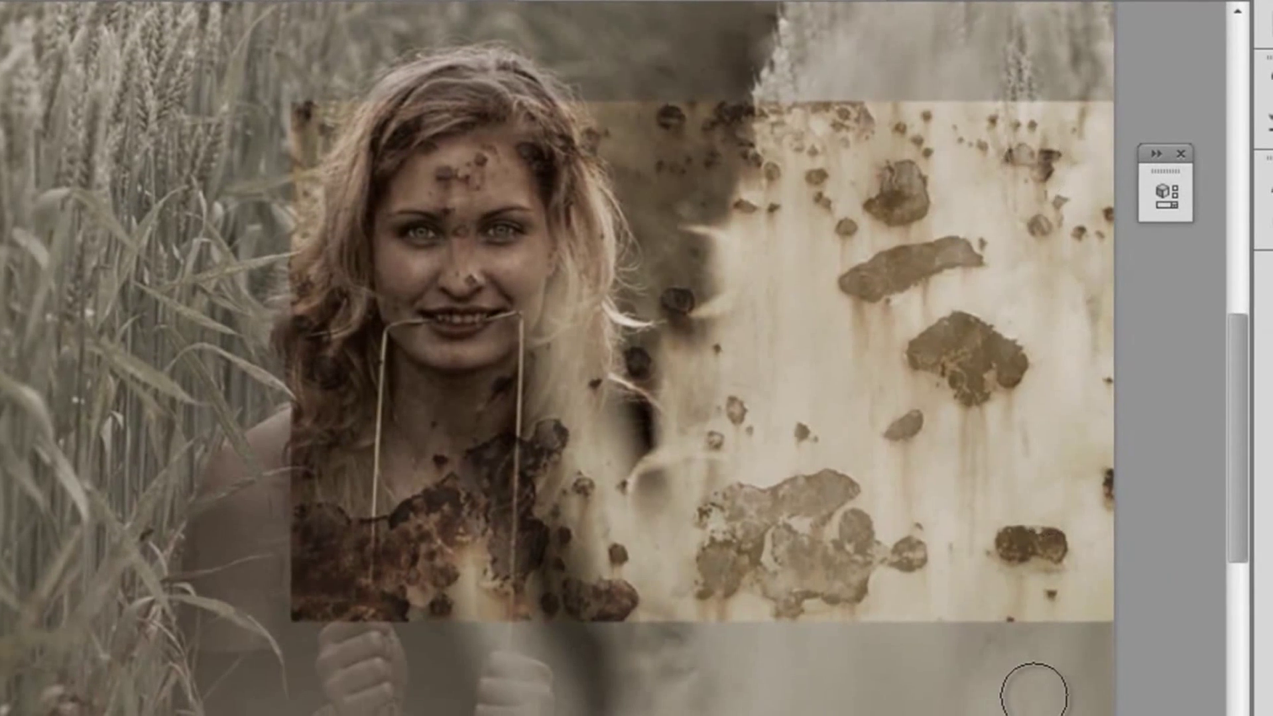
mouse_move(1131, 715)
left_mouse_down()
mouse_move(1019, 648)
mouse_move(1044, 715)
mouse_move(1183, 639)
left_mouse_up()
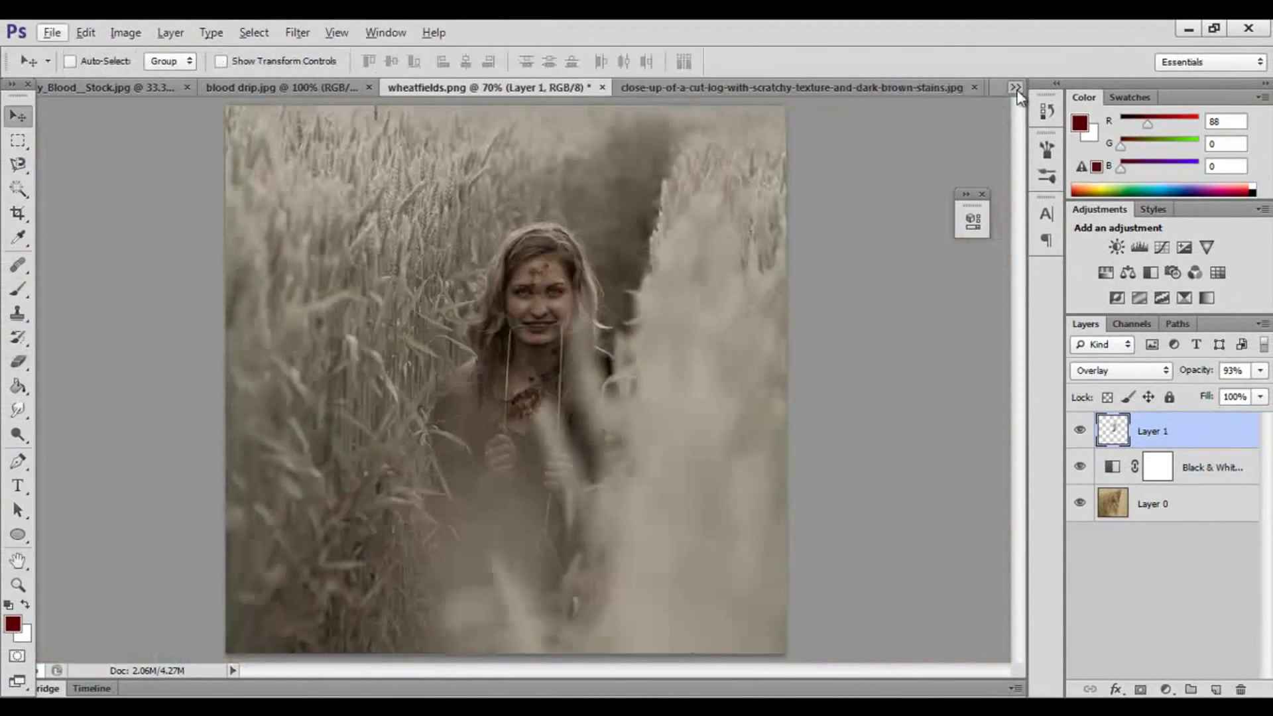
Step: Copy the image from blood_drip.jpg, close that document, and paste it as a new layer in wheatfields.png
left_click(1016, 88)
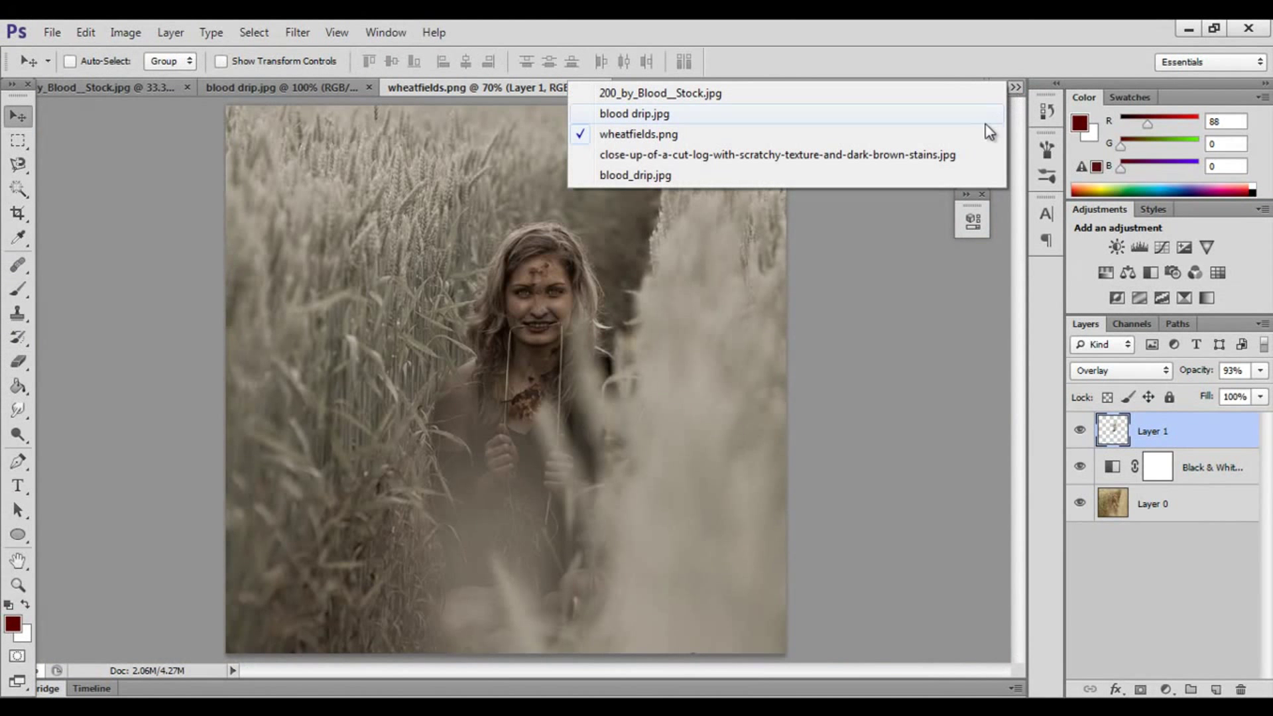
left_click(843, 177)
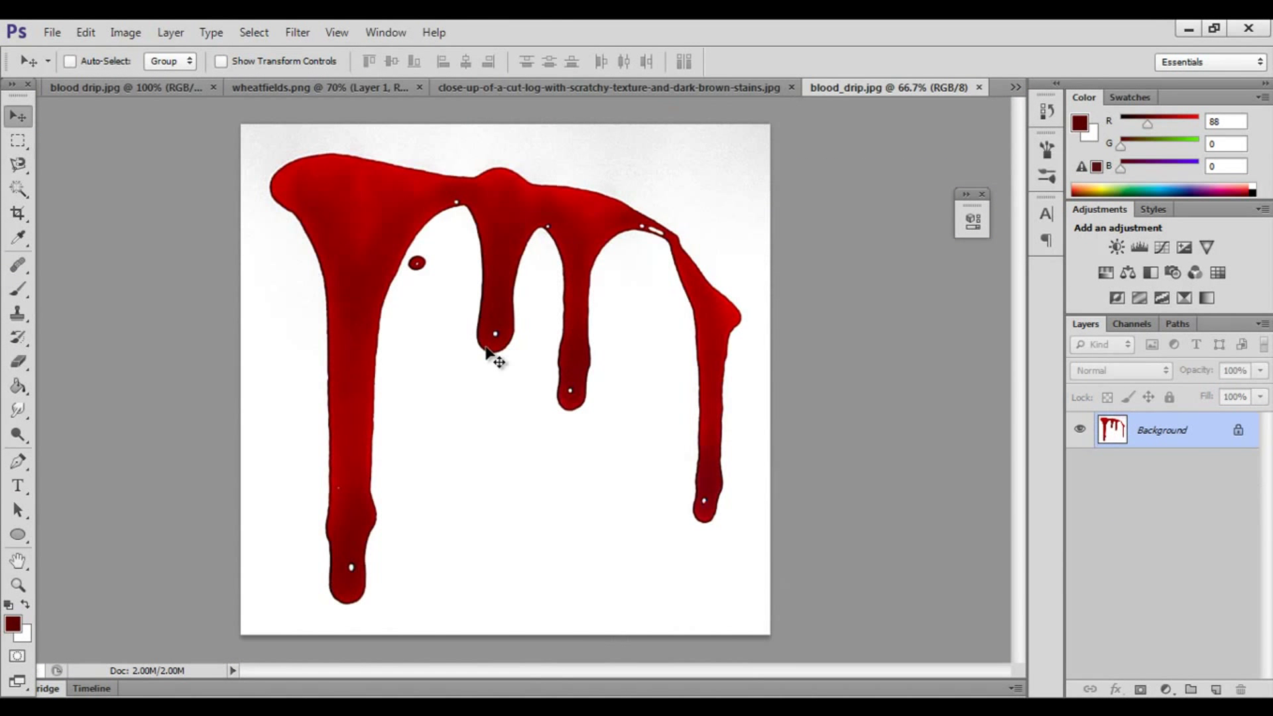
left_click(979, 87)
key("ctrl+v")
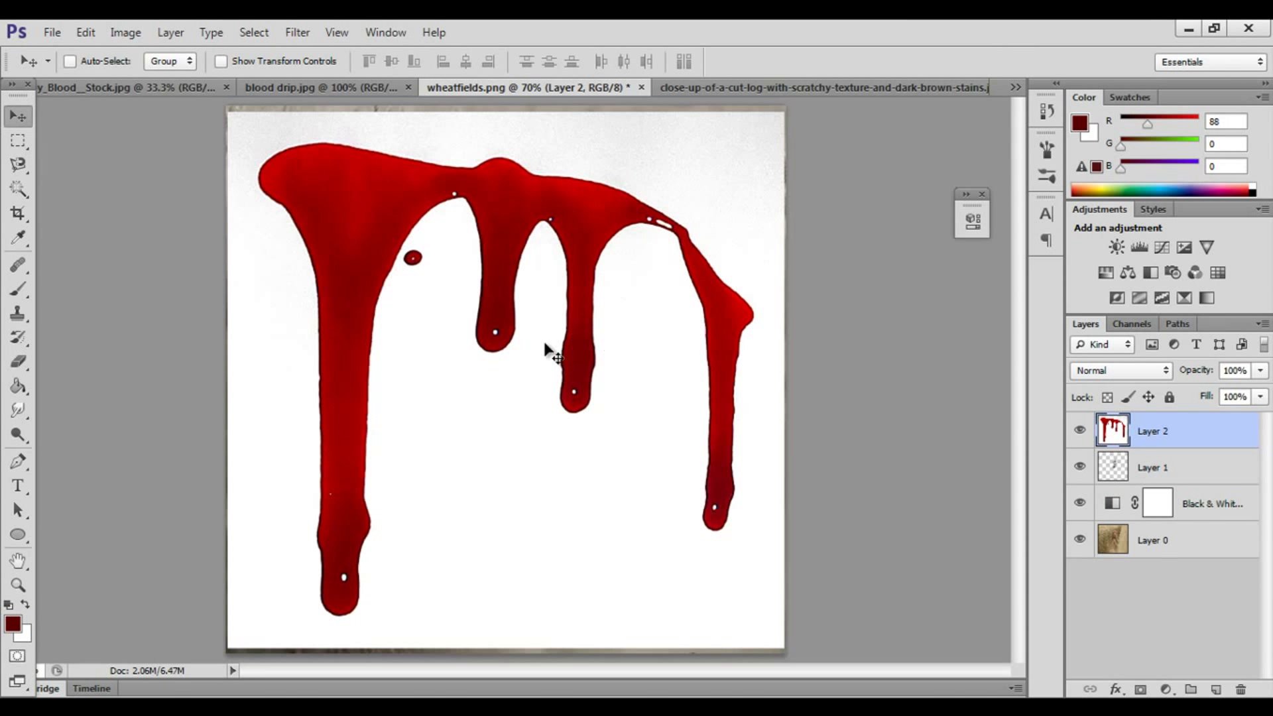
Step: Scale the pasted blood drip layer down to about 6.5% and position it just below the woman's lips
key("ctrl+t")
left_click_drag(224, 114, 745, 612)
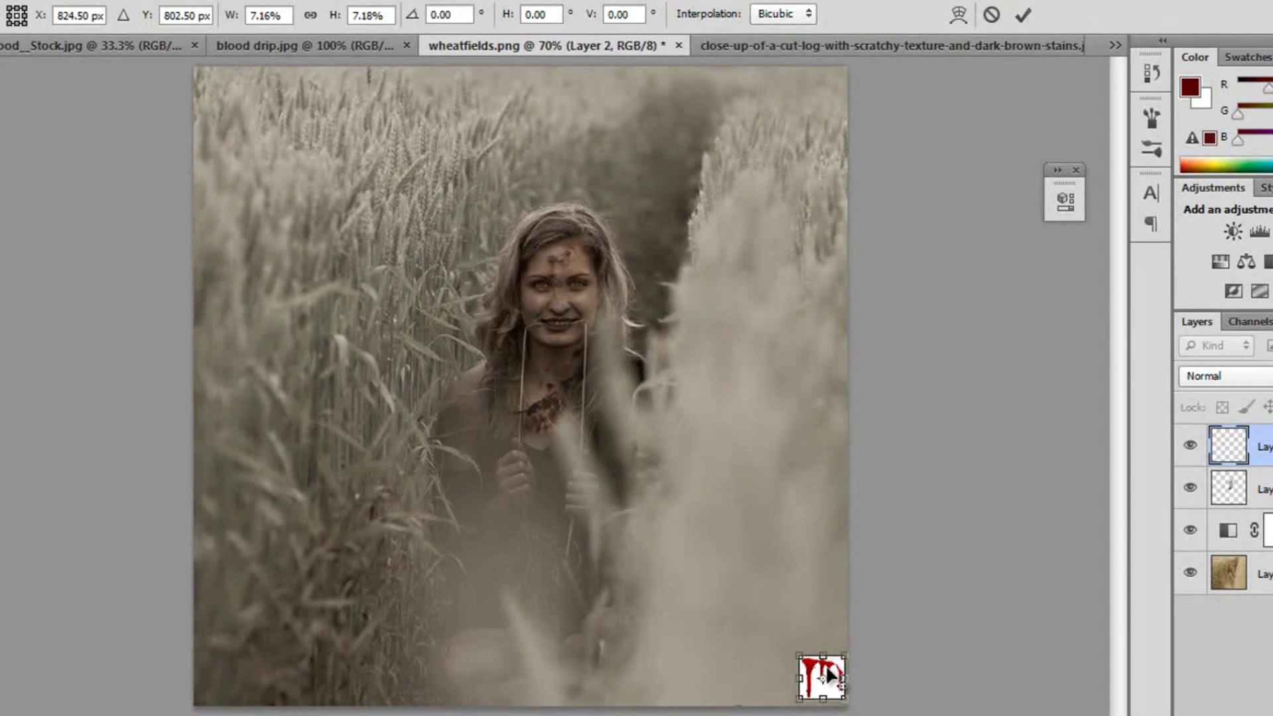
left_click_drag(835, 673, 583, 310)
scroll(583, 310, "up", 2)
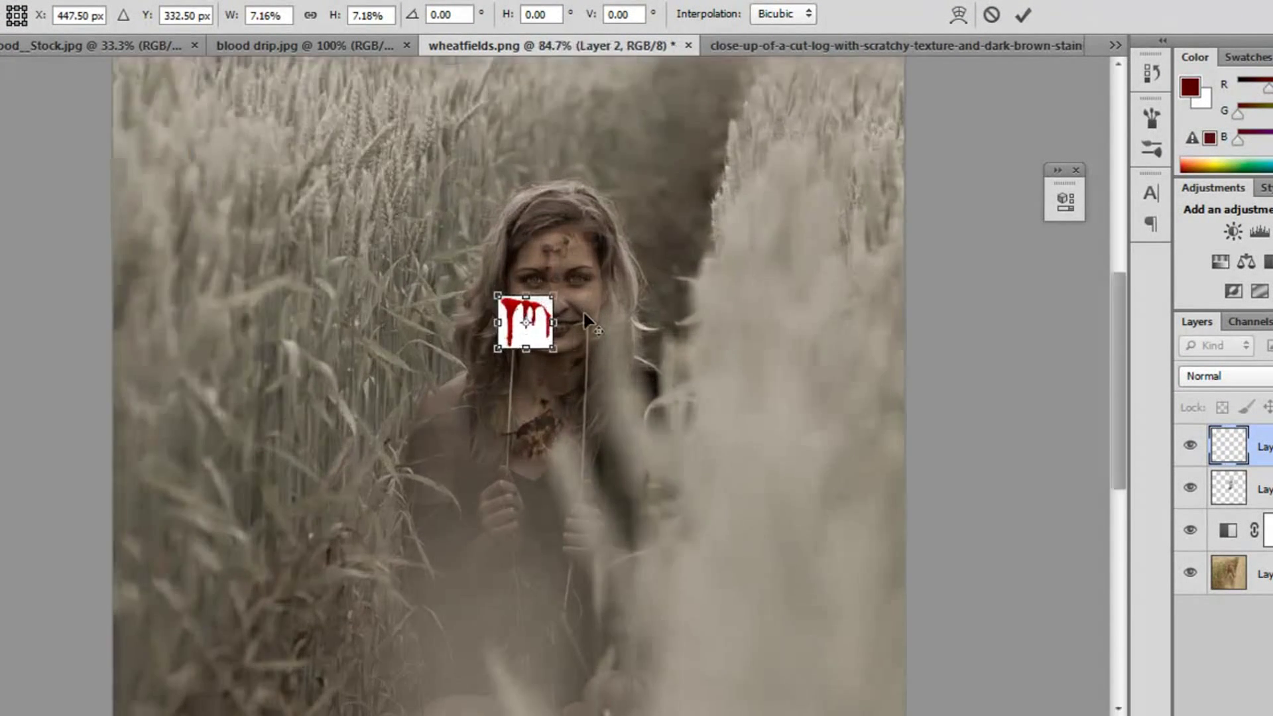
scroll(534, 348, "up", 3)
left_click_drag(503, 341, 610, 676)
left_click_drag(611, 178, 601, 325)
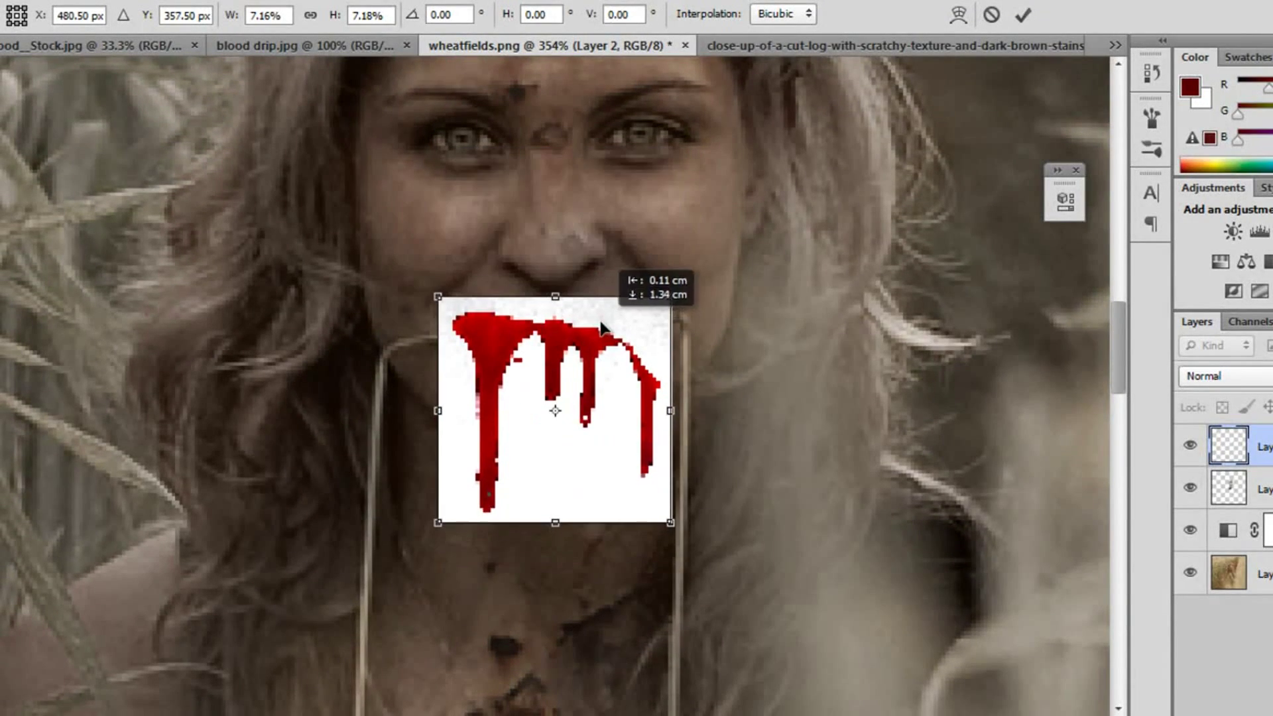
left_click_drag(671, 297, 648, 327)
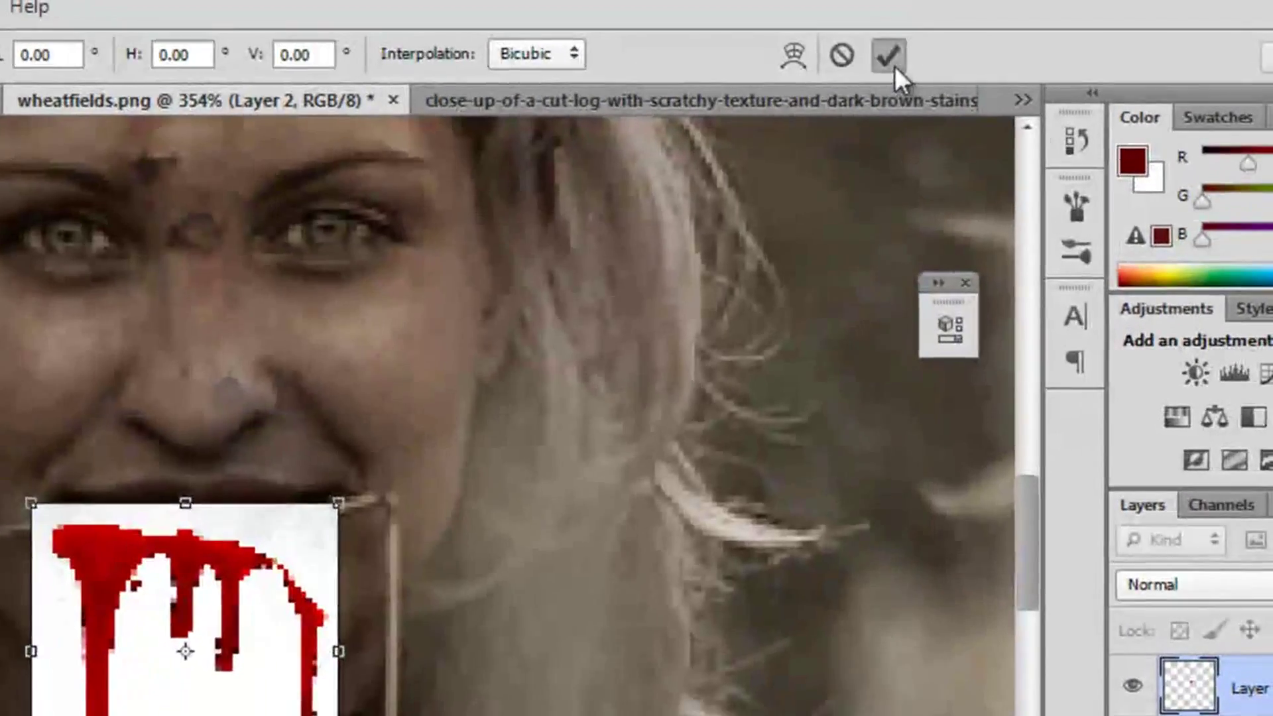
left_click(1024, 15)
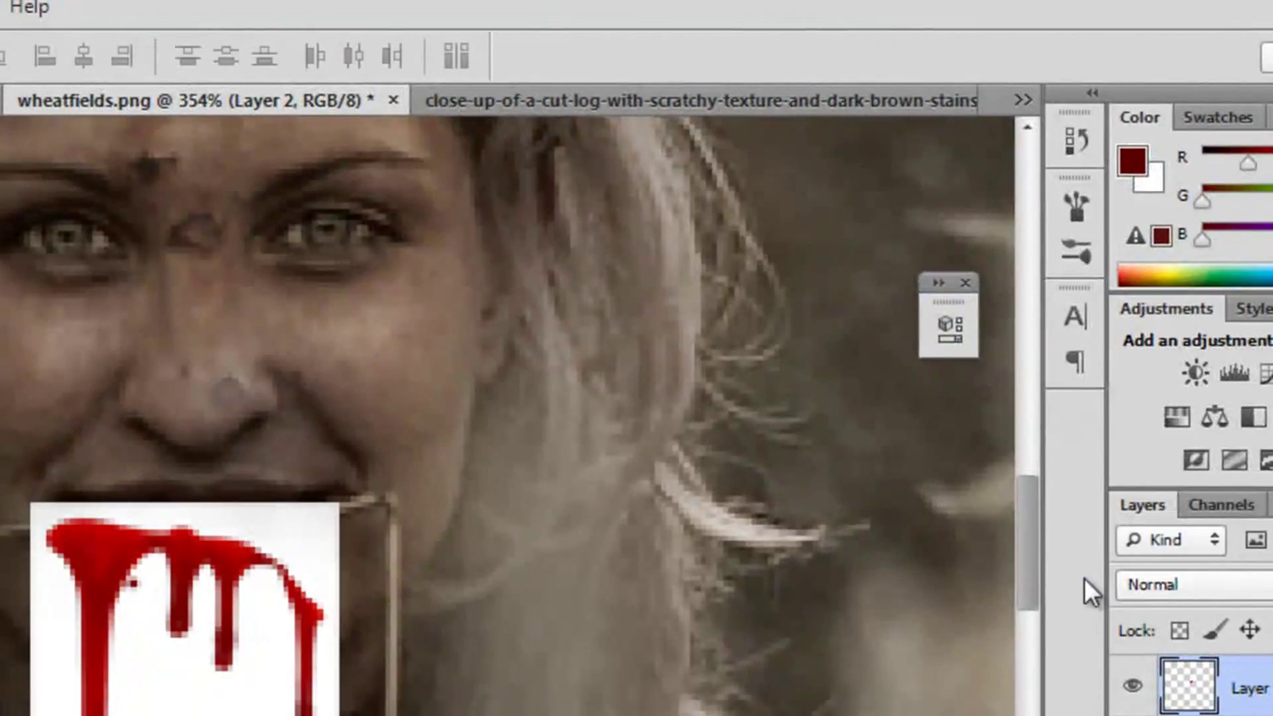
Step: Set the blood drip layer's blend mode to Multiply and warp it to follow the woman's lower lip
left_click(1131, 583)
left_click(1200, 111)
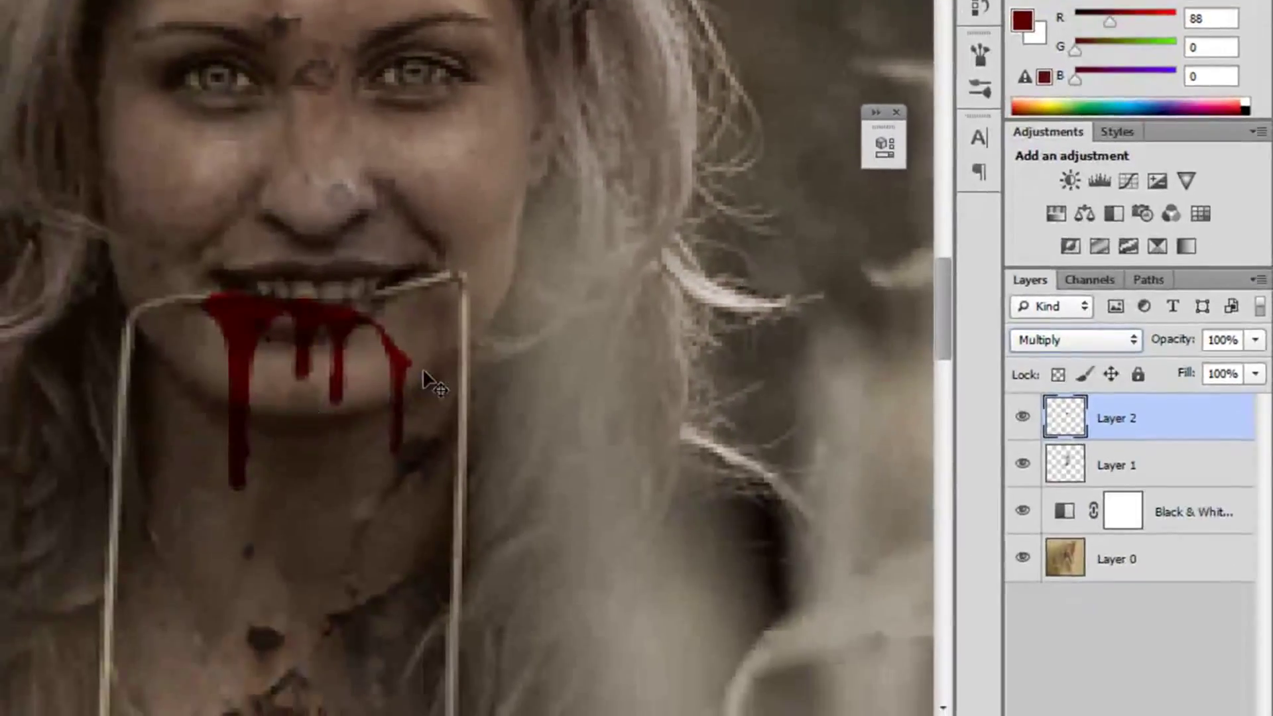
key("ctrl+t")
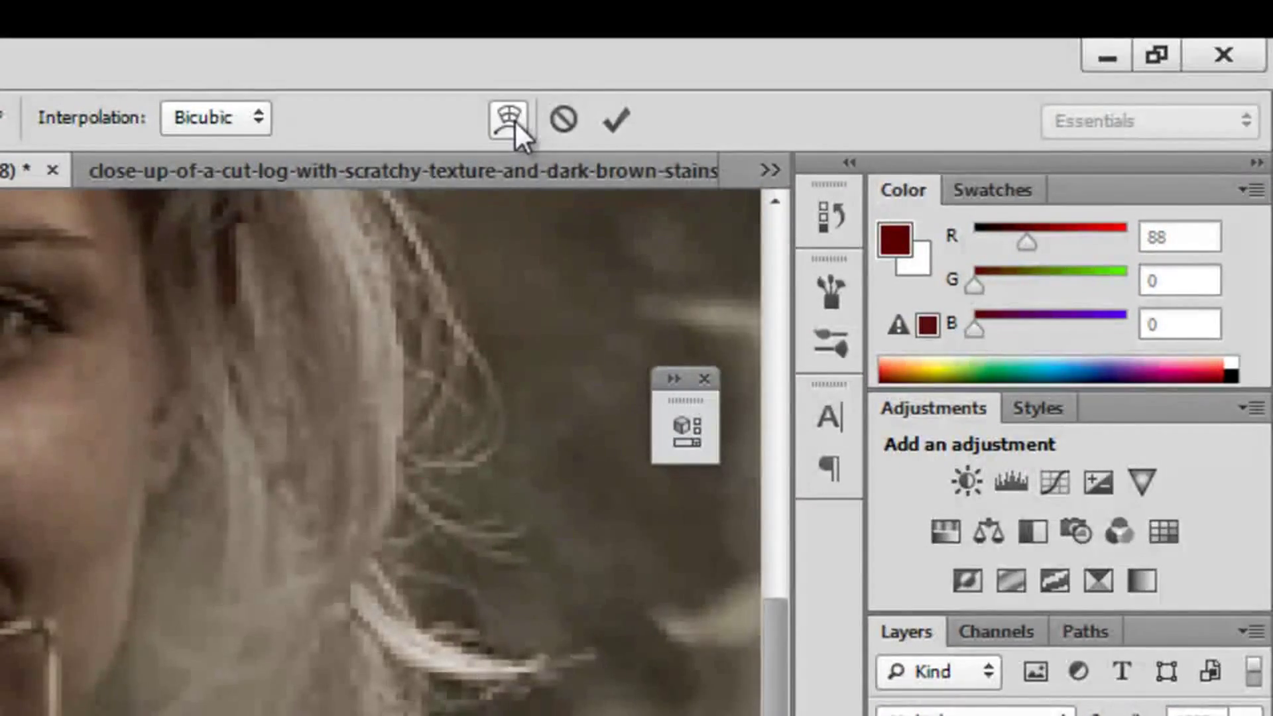
left_click(512, 121)
left_click_drag(397, 329, 400, 358)
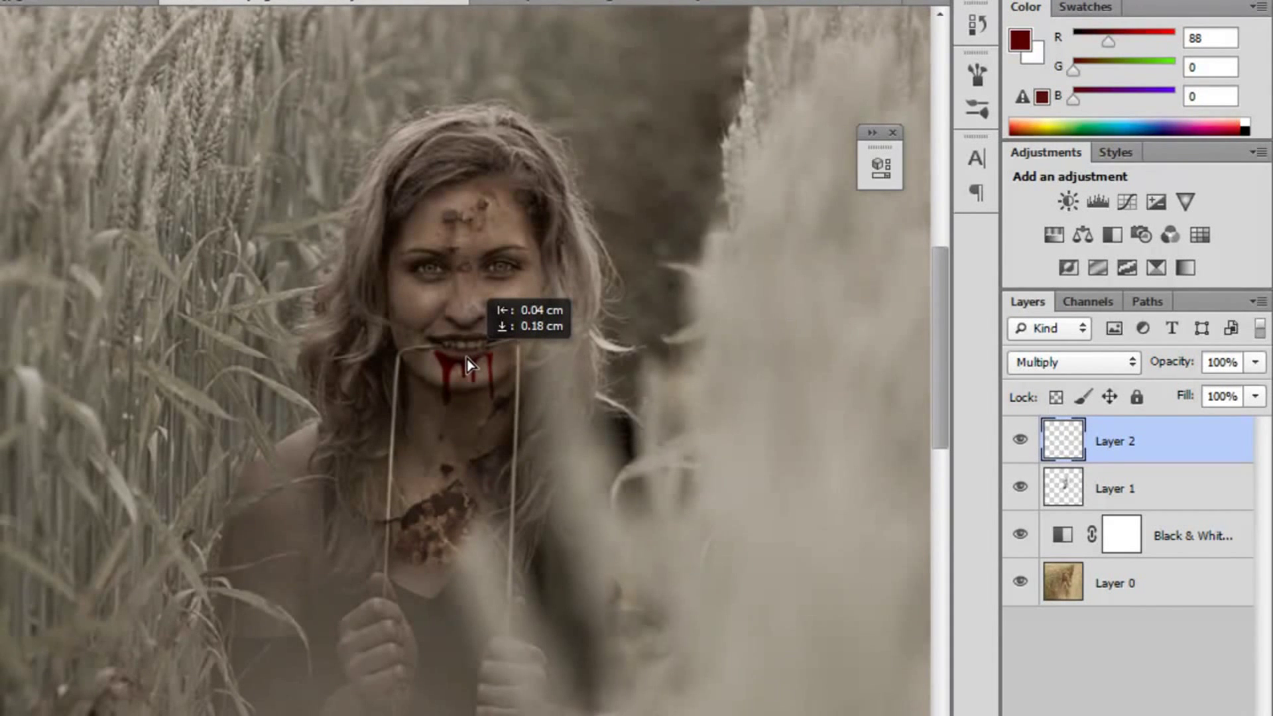
left_click_drag(467, 360, 465, 352)
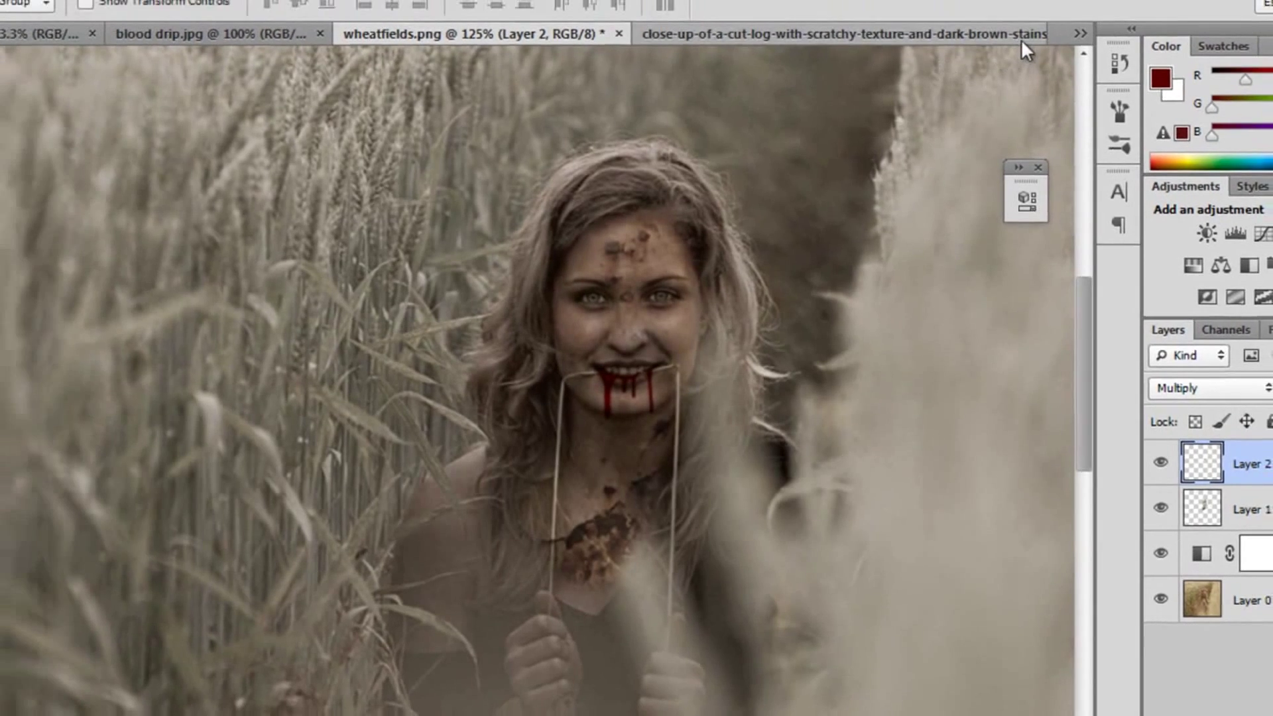
Step: Copy the bloody handprint from 200_by_Blood__Stock.jpg, close that document, and paste it as a new layer in wheatfields.png
left_click(1077, 15)
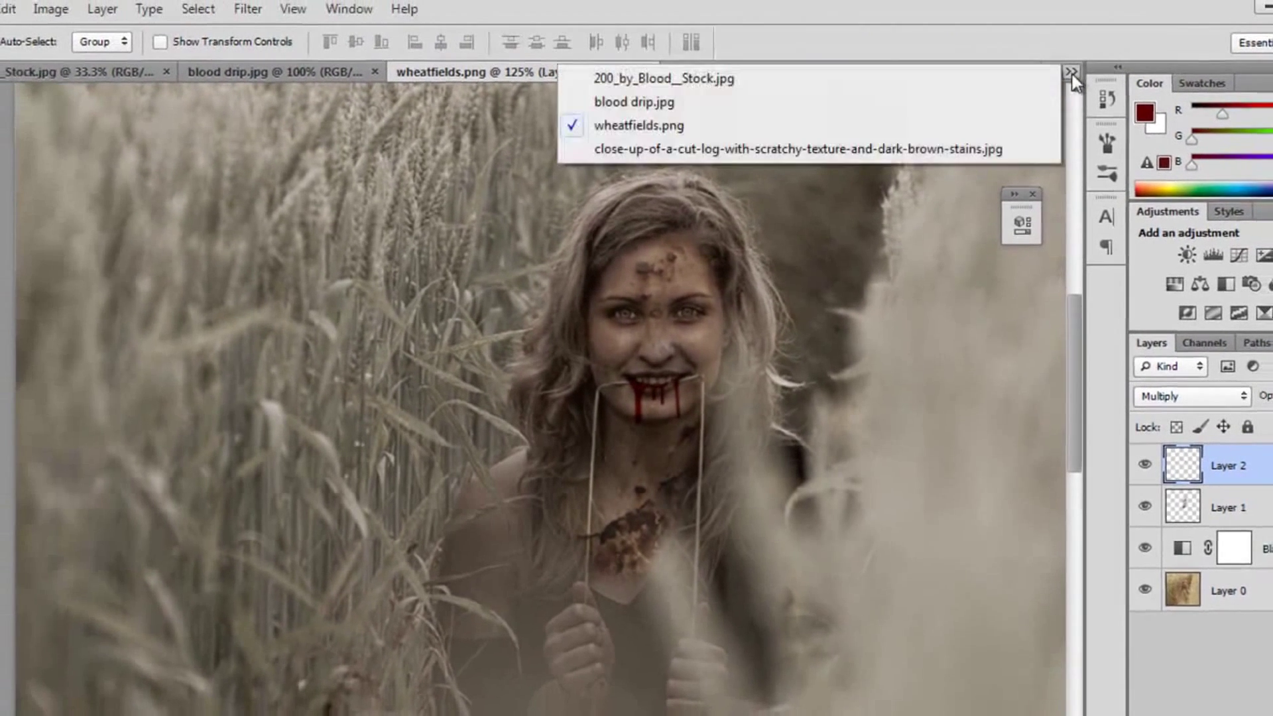
left_click(619, 84)
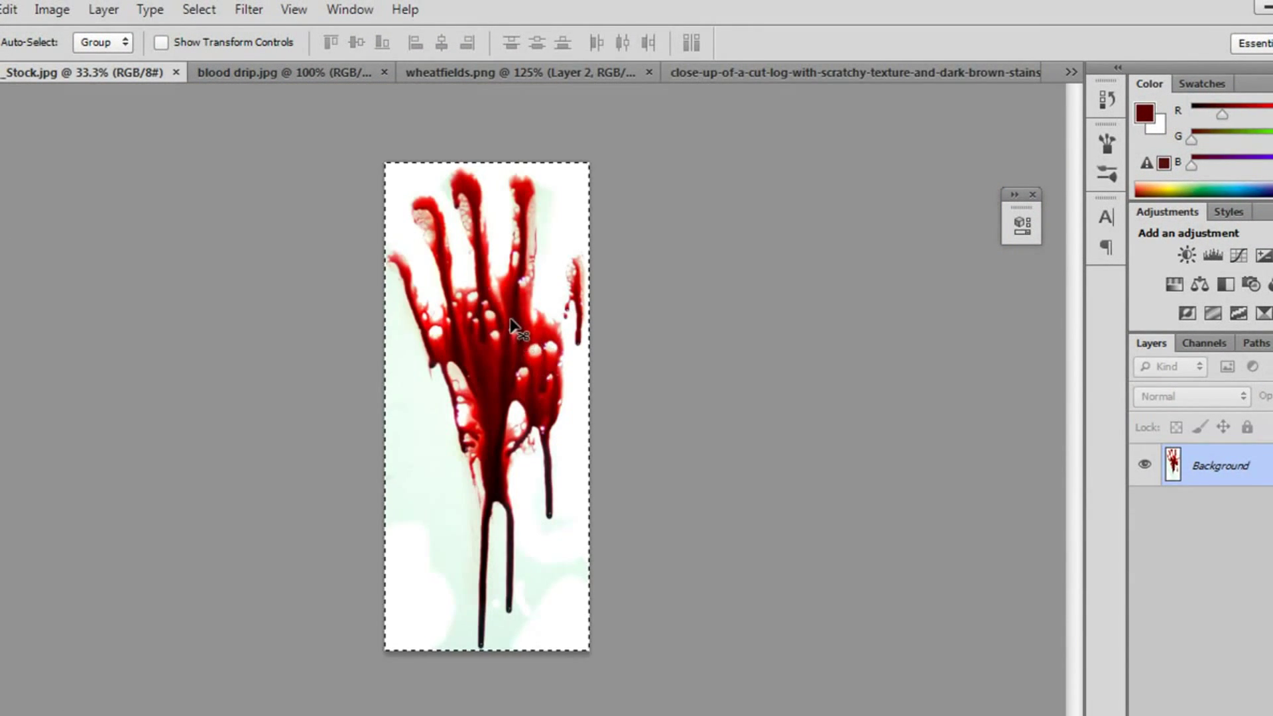
left_click_drag(511, 323, 778, 430)
scroll(779, 429, "down", 9)
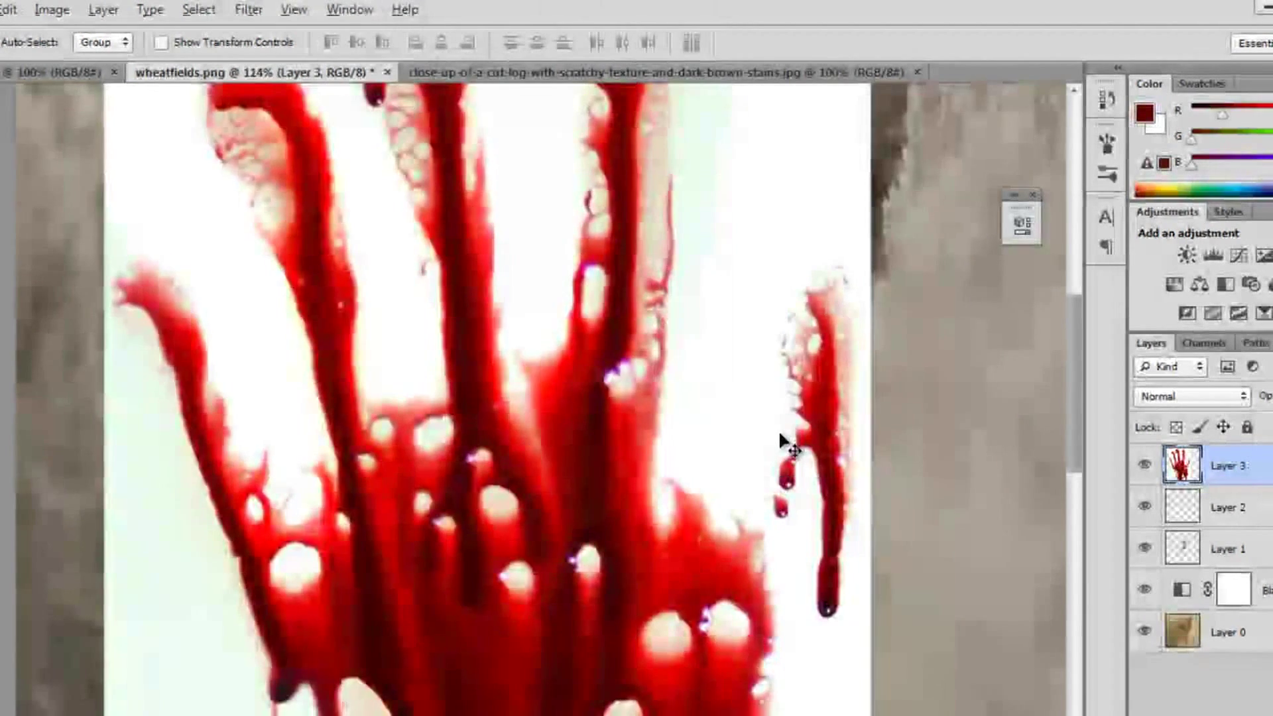
Step: Shrink the handprint layer and place it in Multiply mode over the corner of the woman's mouth
key("ctrl+t")
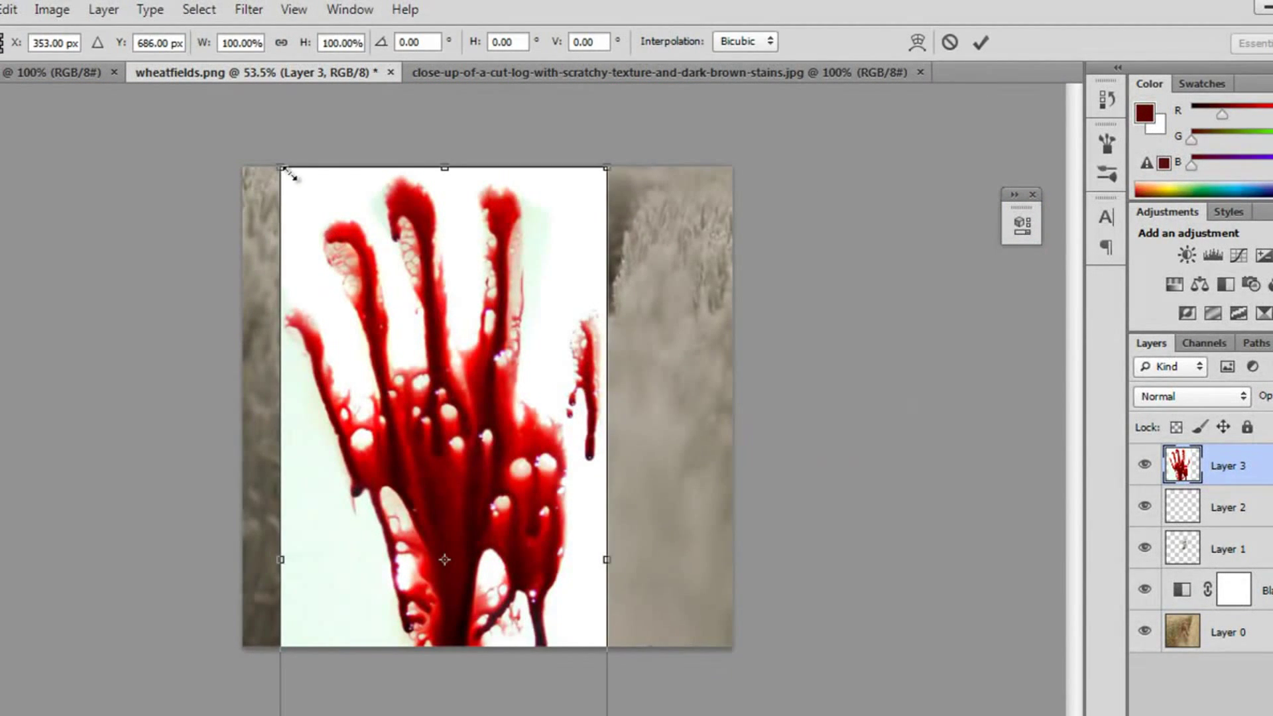
left_click_drag(280, 167, 432, 528)
left_click_drag(532, 585, 574, 262)
left_click_drag(562, 624, 563, 252)
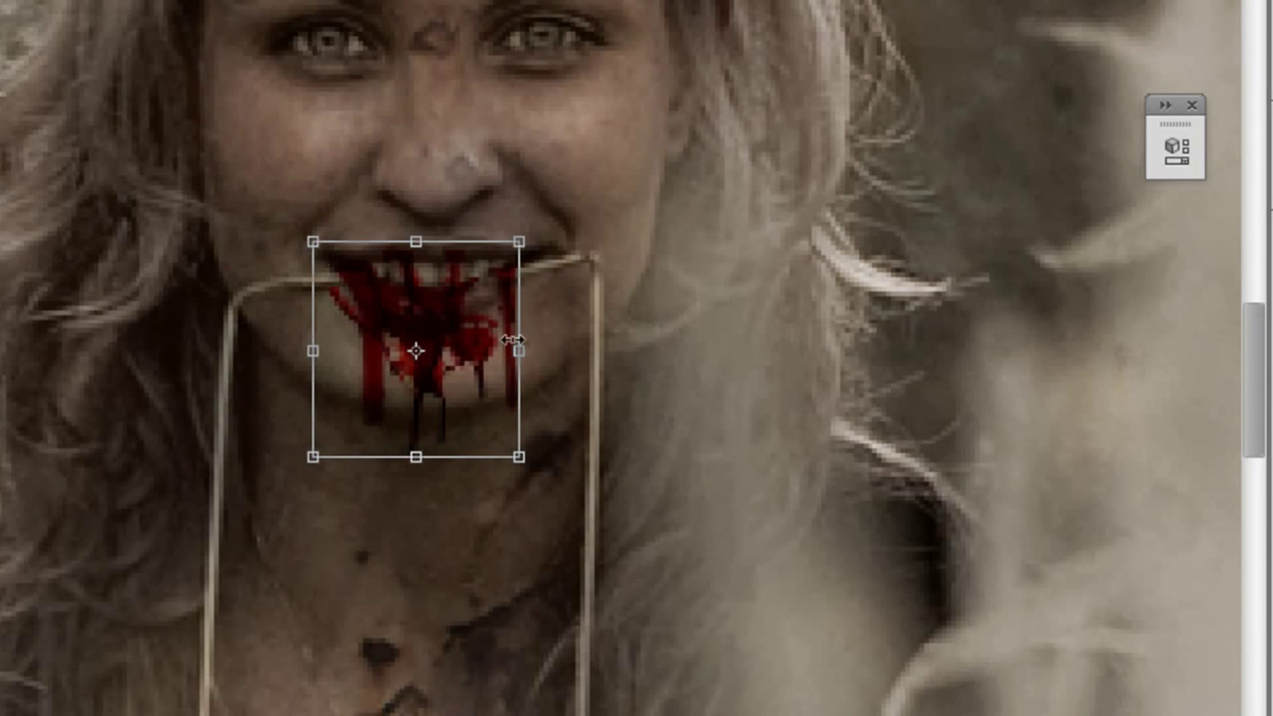
left_click_drag(515, 348, 451, 281)
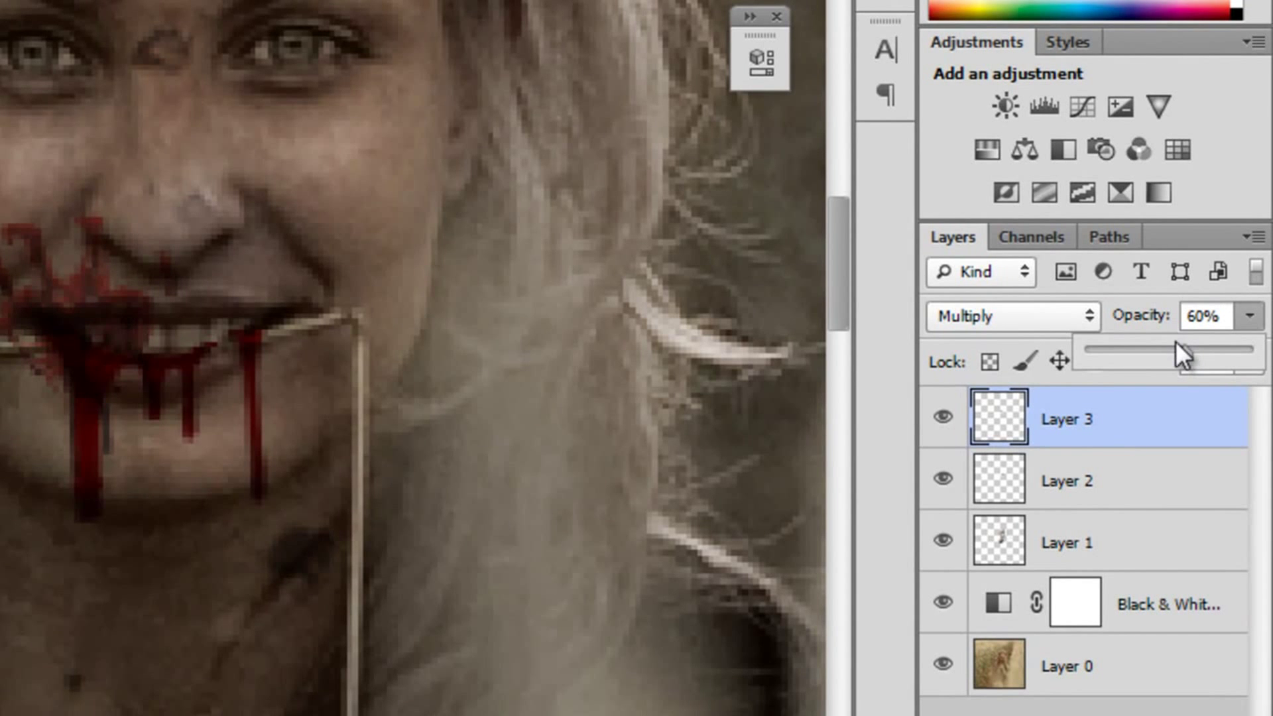
Step: Lower the handprint layer's opacity to 85% and erase the blood fingers beneath the nose with a soft Eraser
left_click(1197, 333)
left_click(1254, 317)
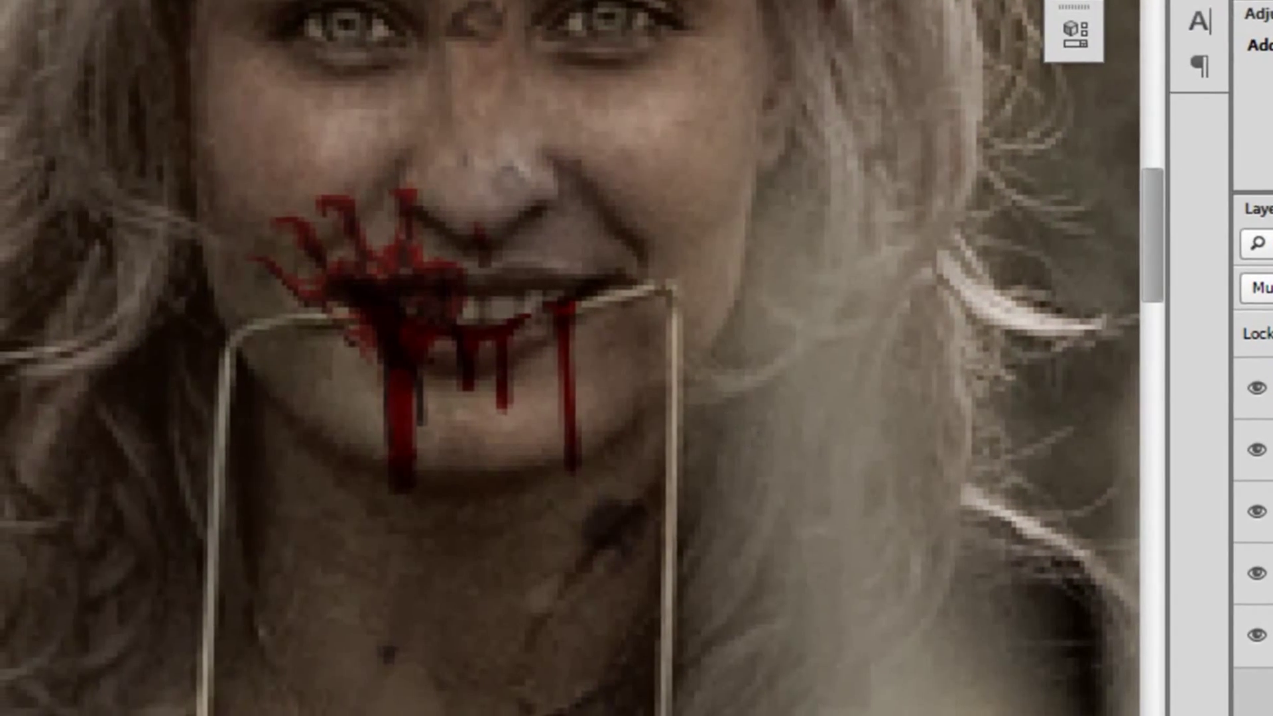
left_click_drag(420, 176, 425, 163)
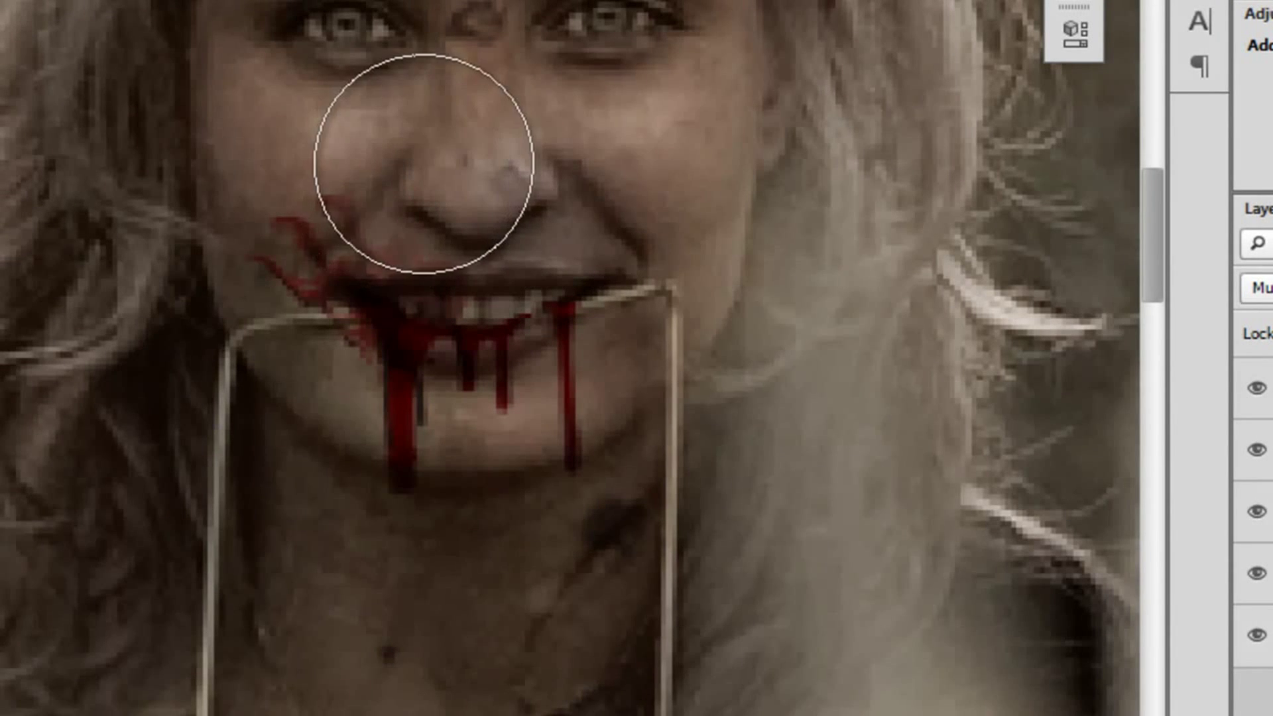
scroll(1080, 166, "down", 2)
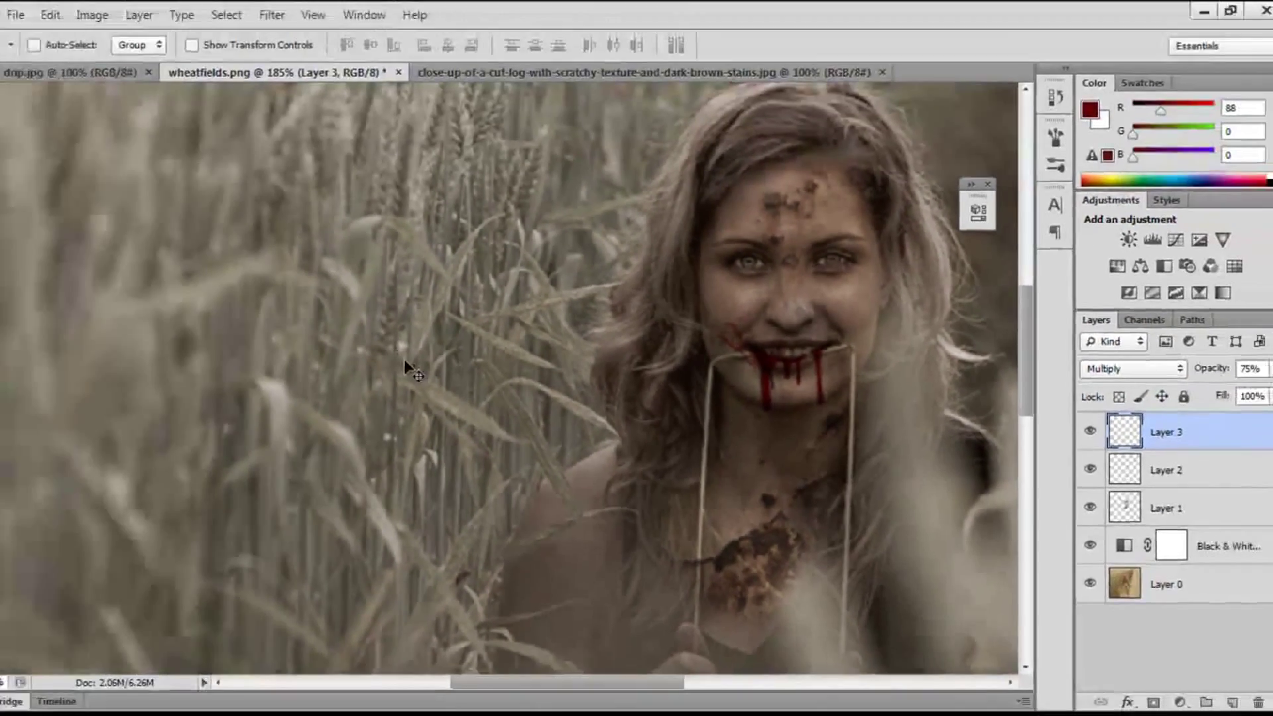
scroll(690, 356, "up", 3)
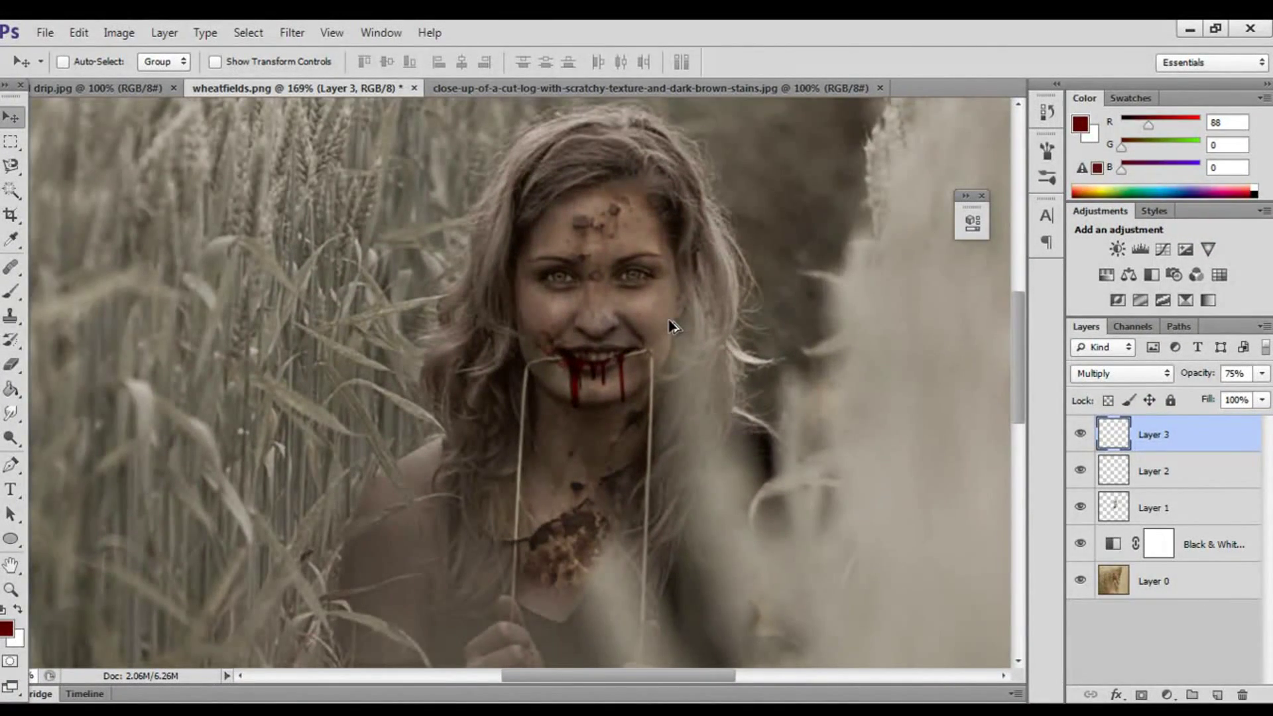
scroll(674, 326, "up", 1)
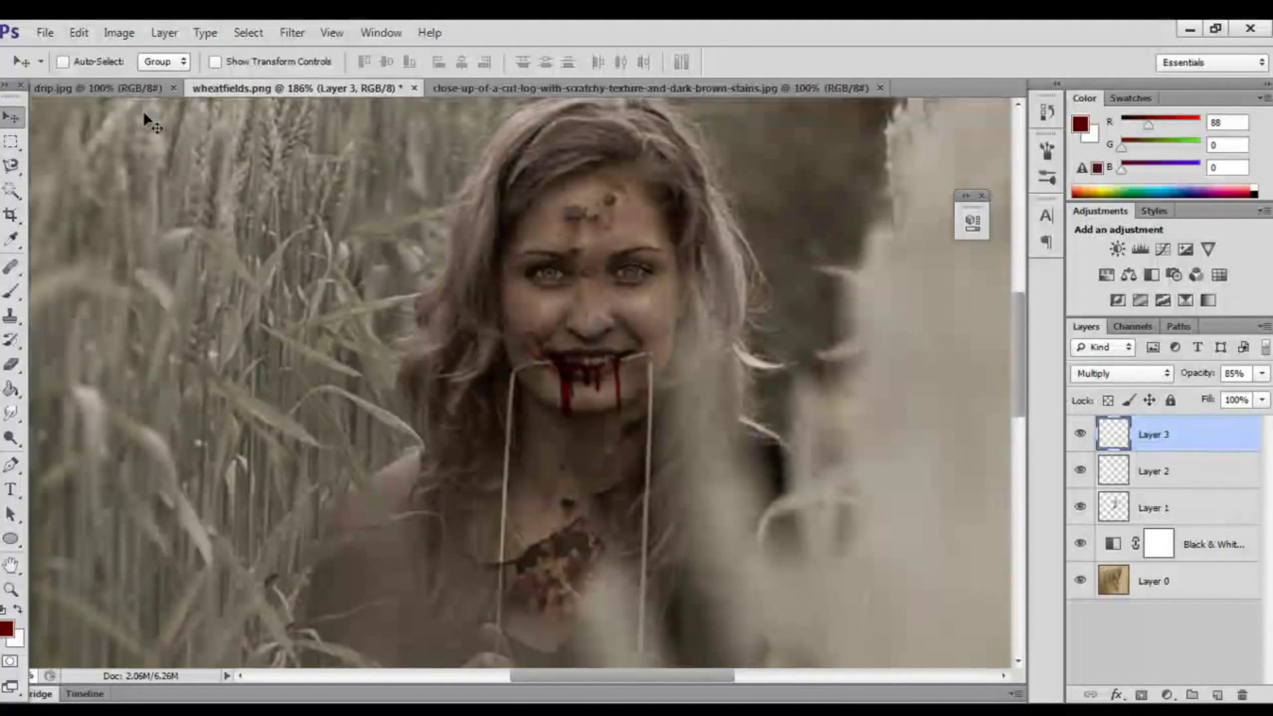
Step: Copy the image from blood drip.jpg, close that document, and paste it as a new layer in wheatfields.png
left_click(121, 88)
left_click(548, 313)
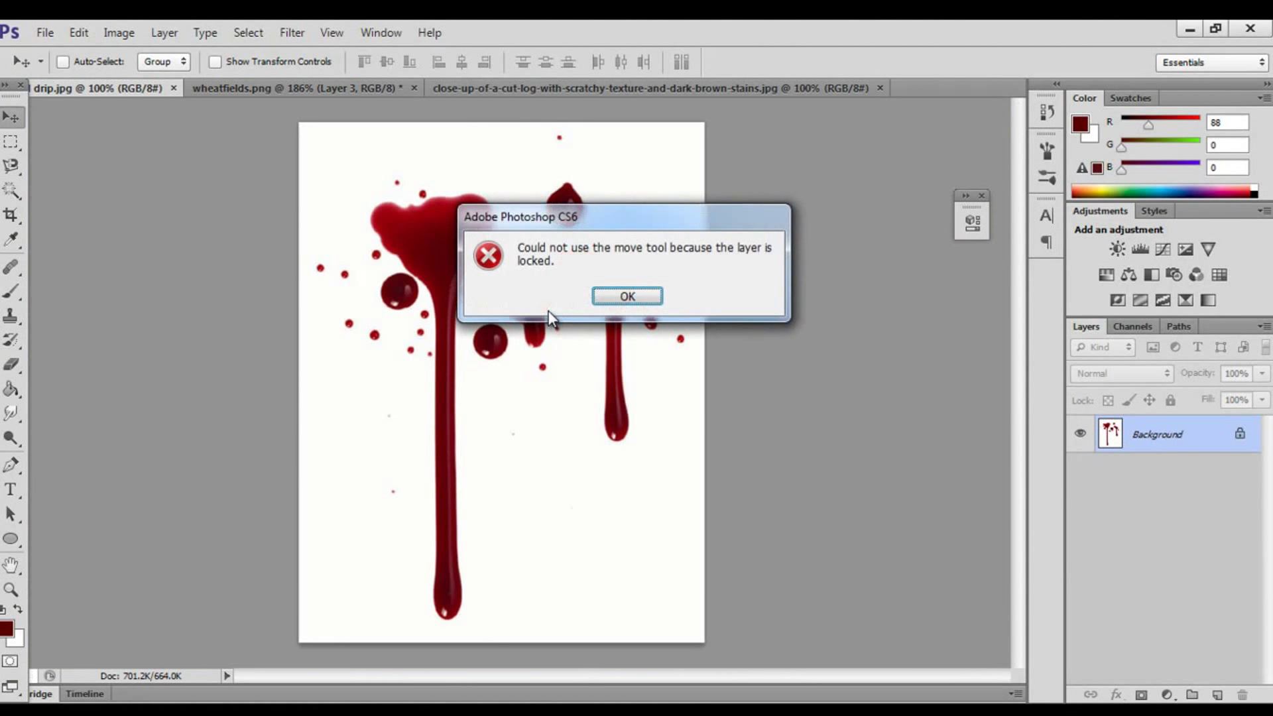
left_click(625, 296)
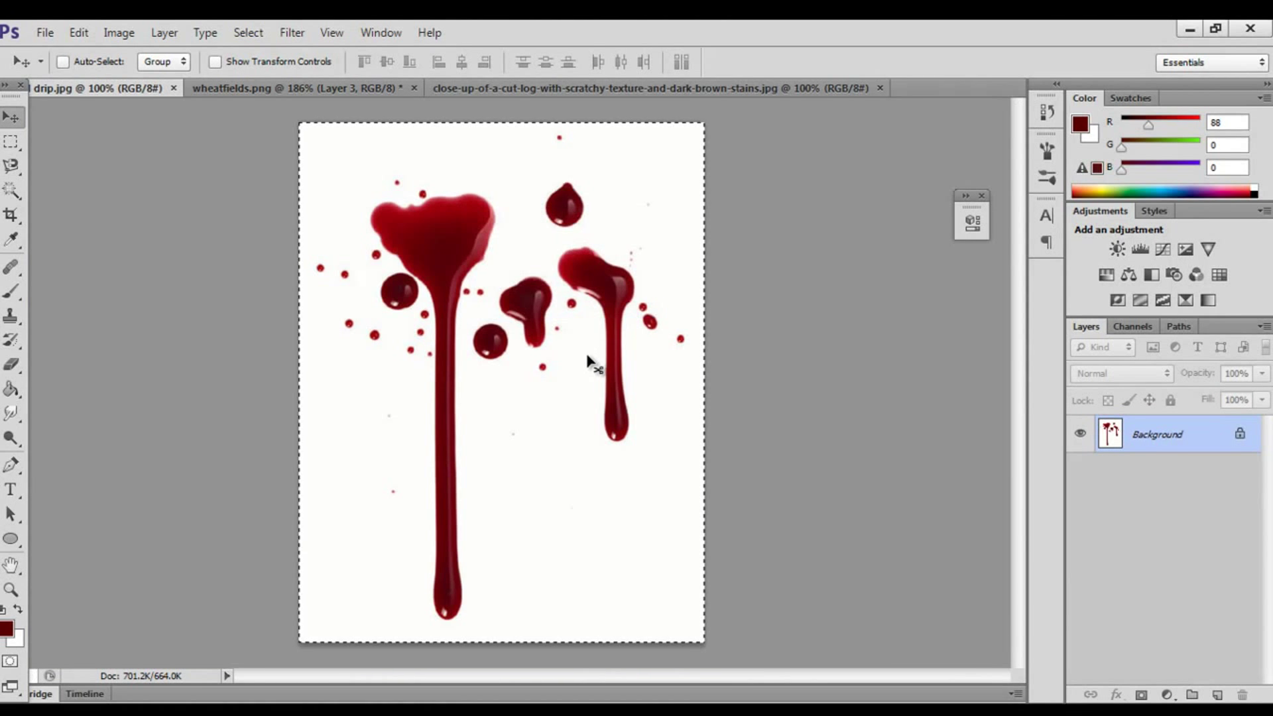
key("ctrl+w")
key("ctrl+v")
scroll(669, 352, "down", 10)
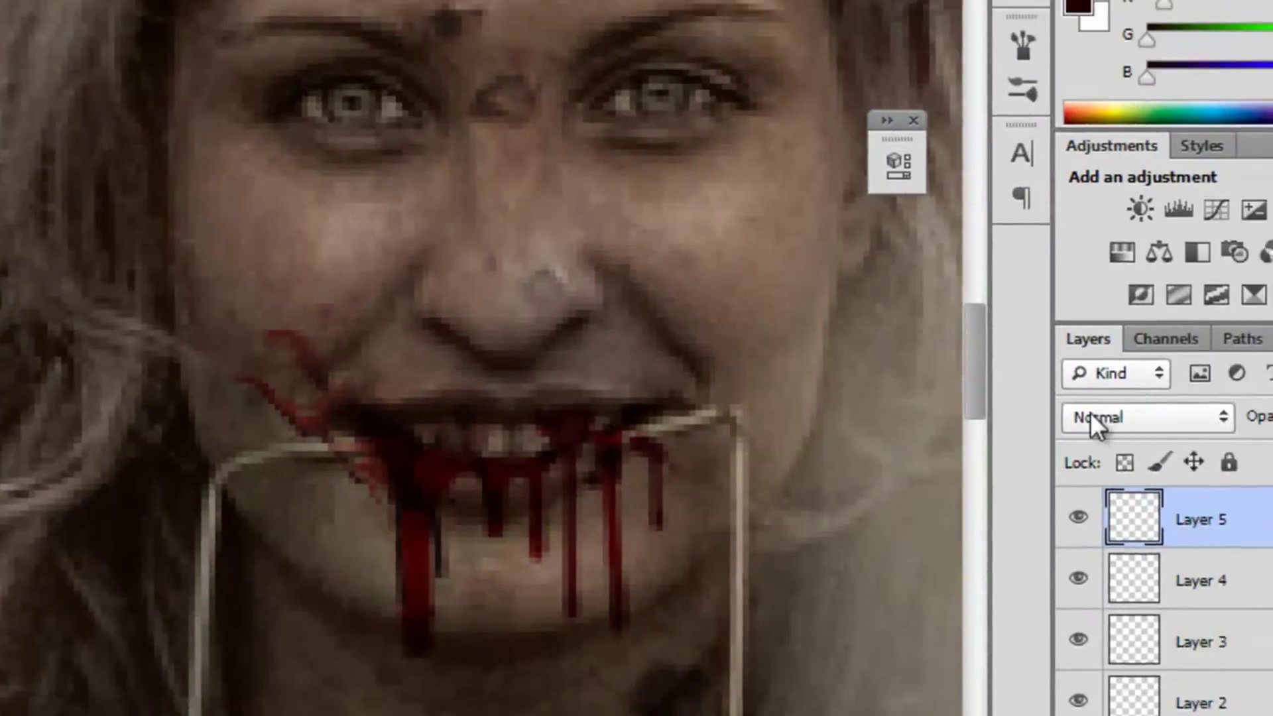
Step: Set the empty top layer to Multiply and paint over the mouth and teeth in dark red (RGB 119, 19, 19)
left_click(1203, 340)
left_click(1037, 40)
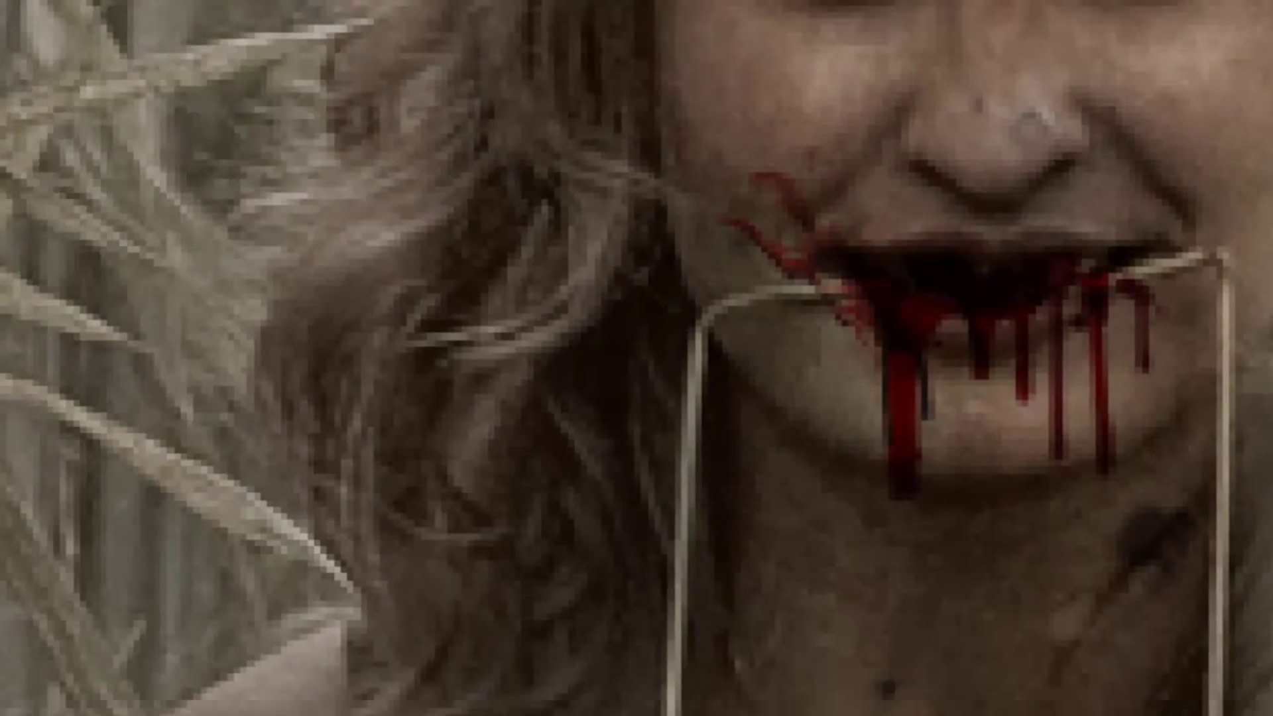
left_click(24, 641)
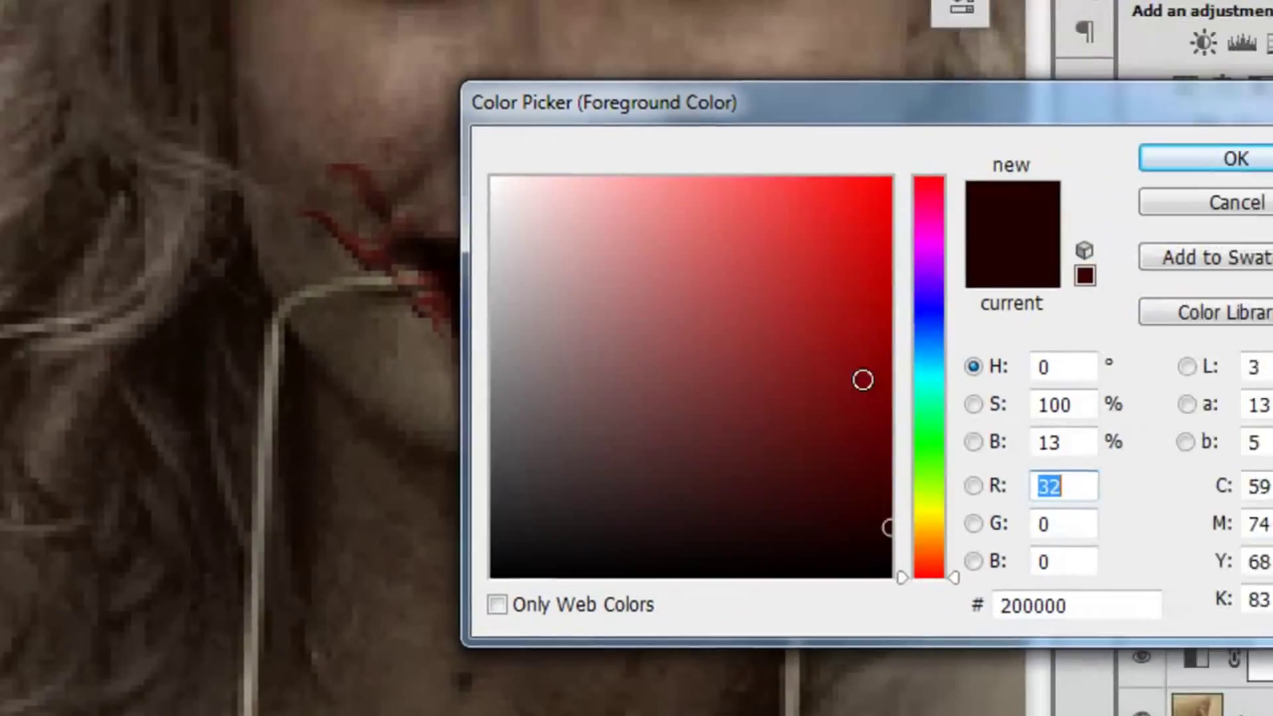
left_click(829, 396)
key("Return")
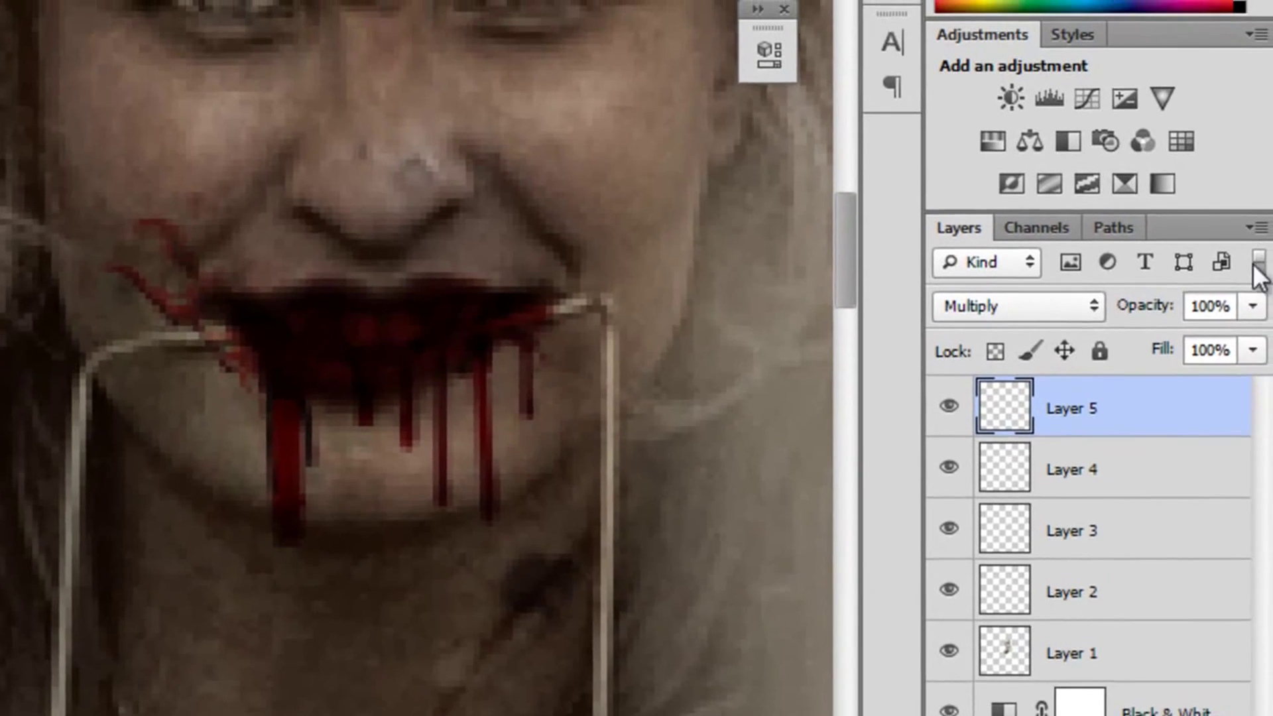
Step: Lower the painted mouth layer's opacity to 64%
left_click(1250, 308)
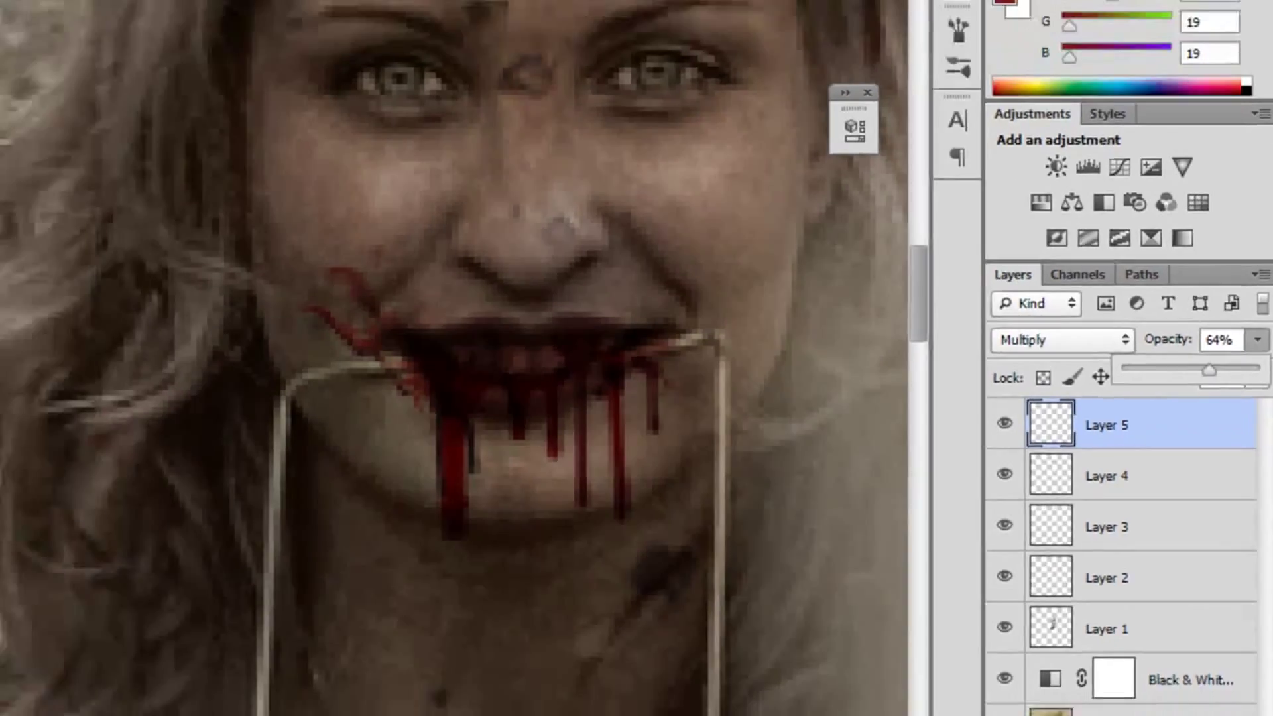
left_click(235, 267)
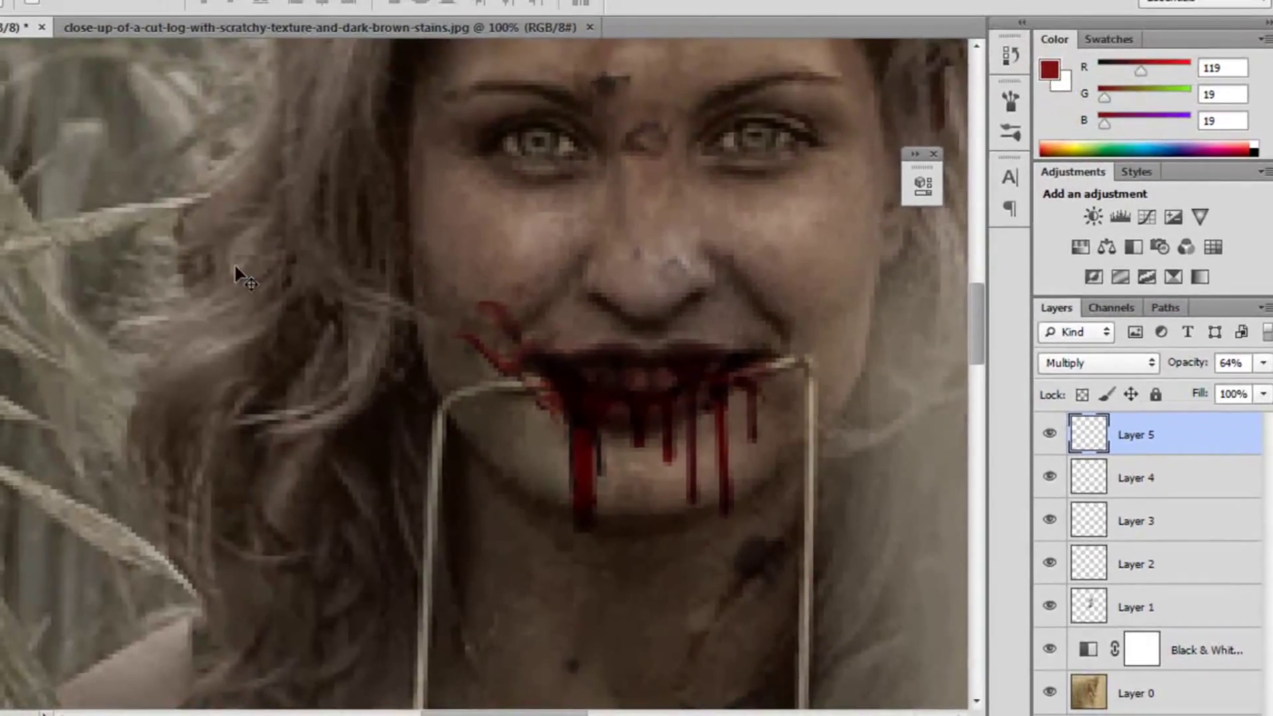
key("ctrl+minus")
key("ctrl+minus")
key("ctrl+minus")
key("ctrl+minus")
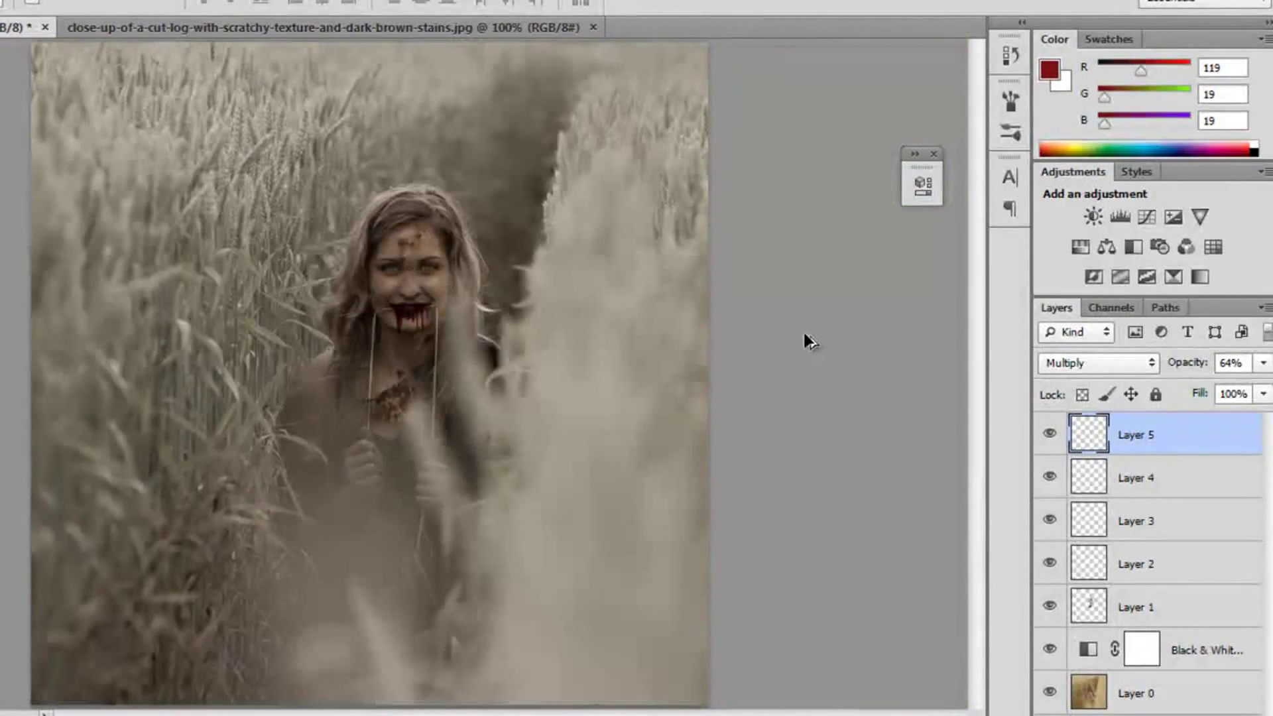
Step: Copy the cut-log texture from its open document, close that document, and paste the texture as a new layer in wheatfields.png
scroll(428, 312, "up", 5)
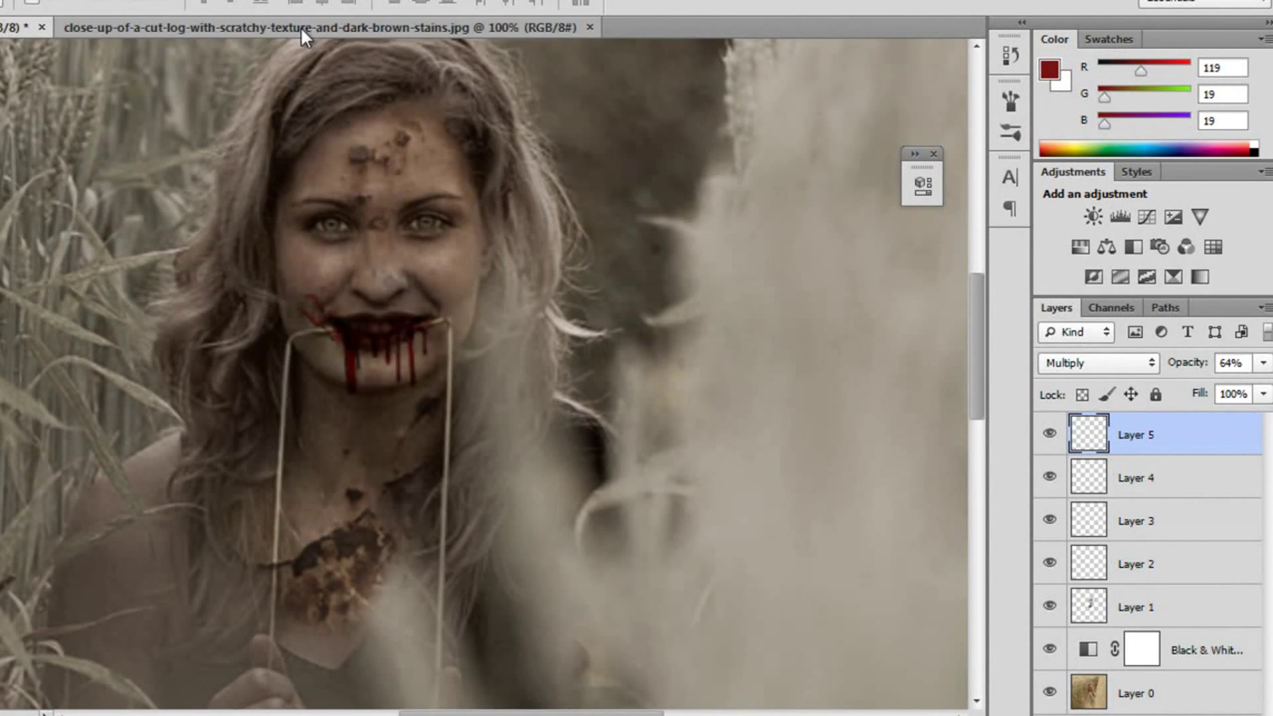
scroll(458, 381, "down", 3)
scroll(535, 422, "down", 1)
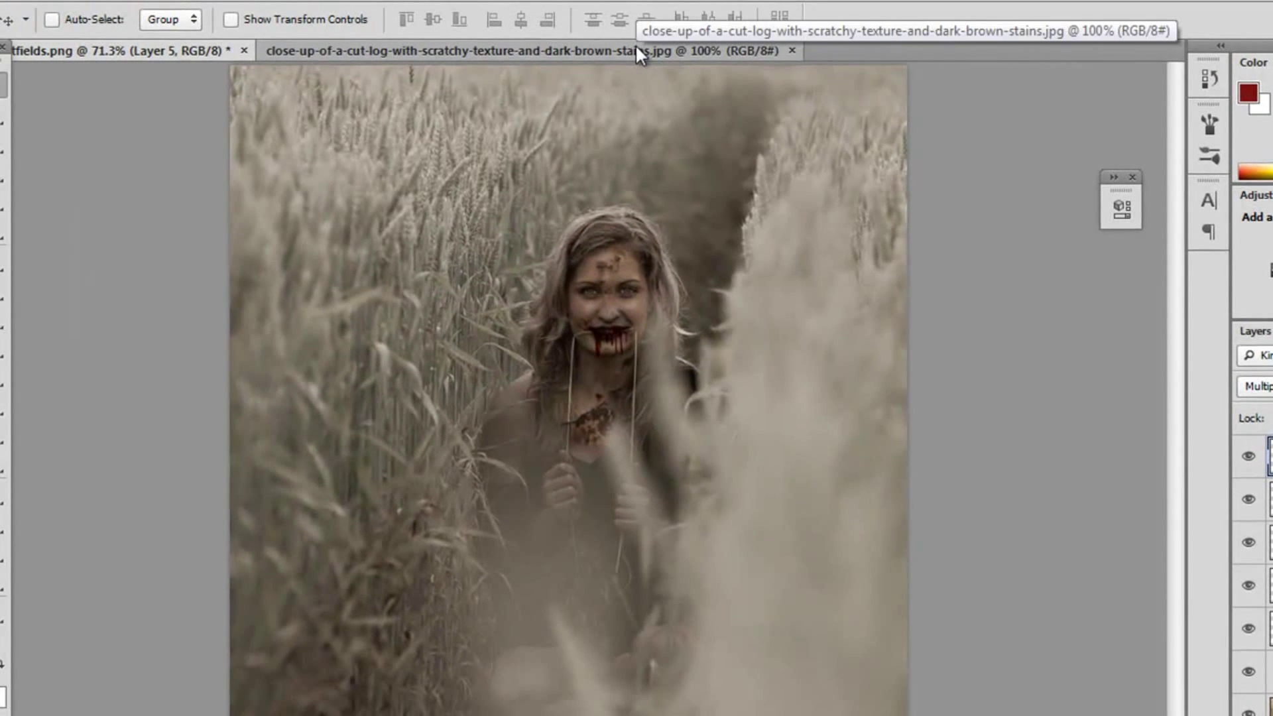
left_click(637, 48)
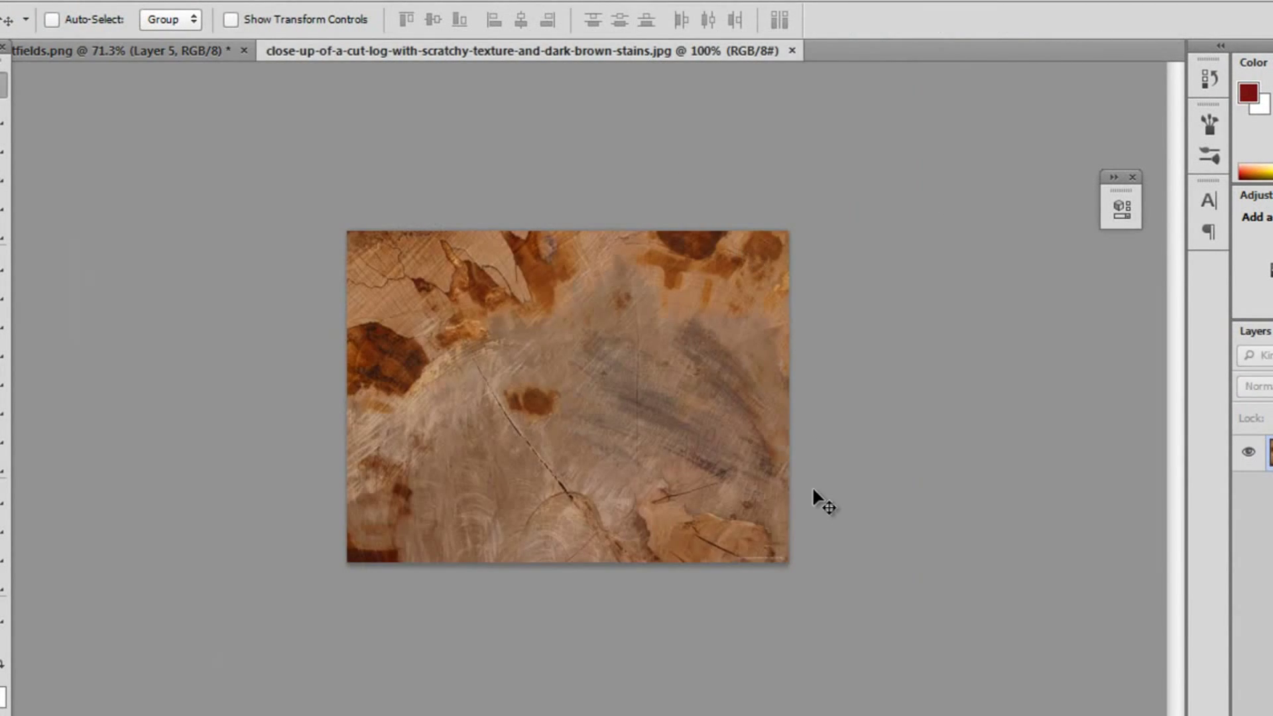
key("ctrl+a")
key("ctrl+w")
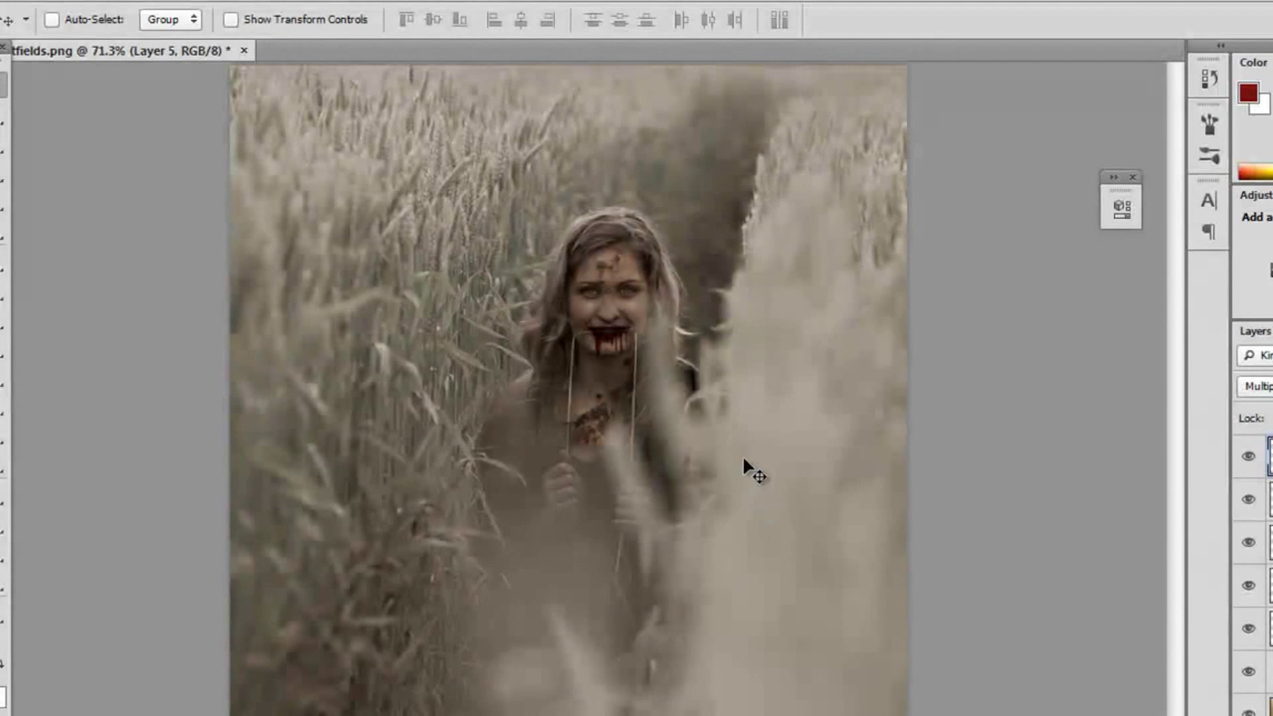
key("ctrl+v")
scroll(663, 340, "down", 3)
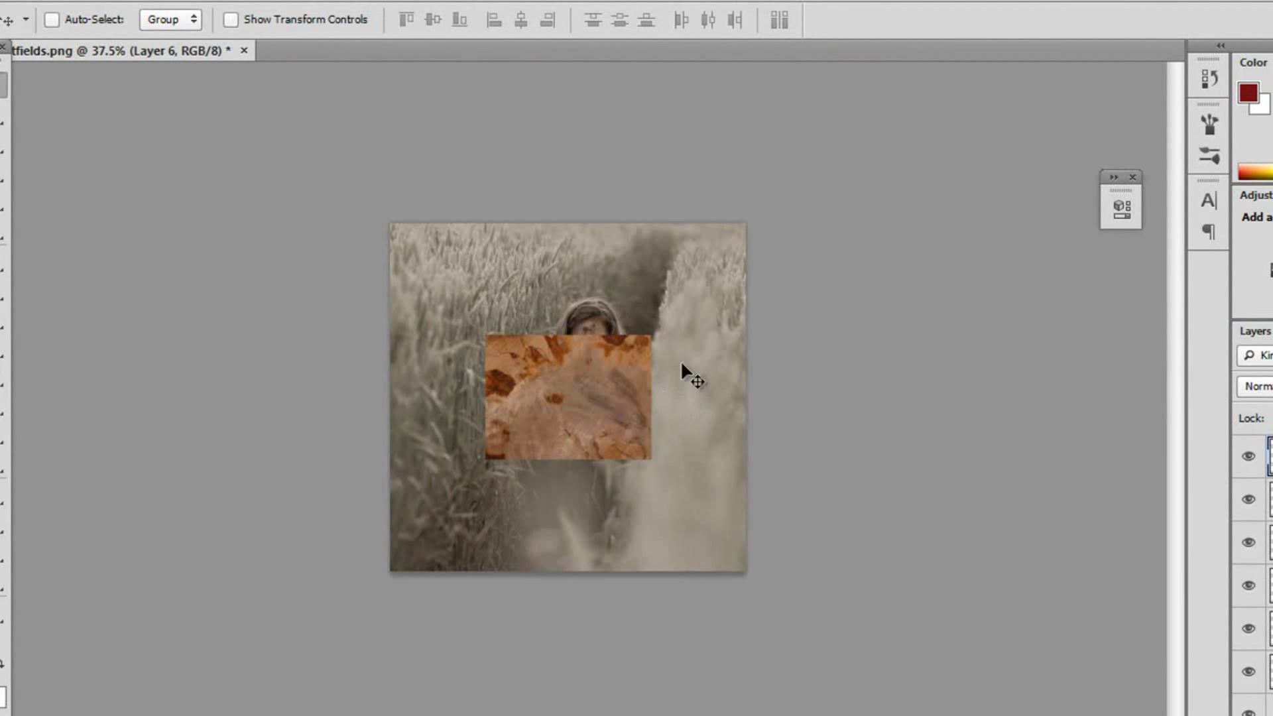
Step: Scale the pasted cut-log texture up to about 388% and position it so it covers the whole canvas
key("ctrl+t")
left_click_drag(652, 336, 1056, 204)
left_click_drag(820, 293, 734, 442)
left_click_drag(917, 227, 1104, 136)
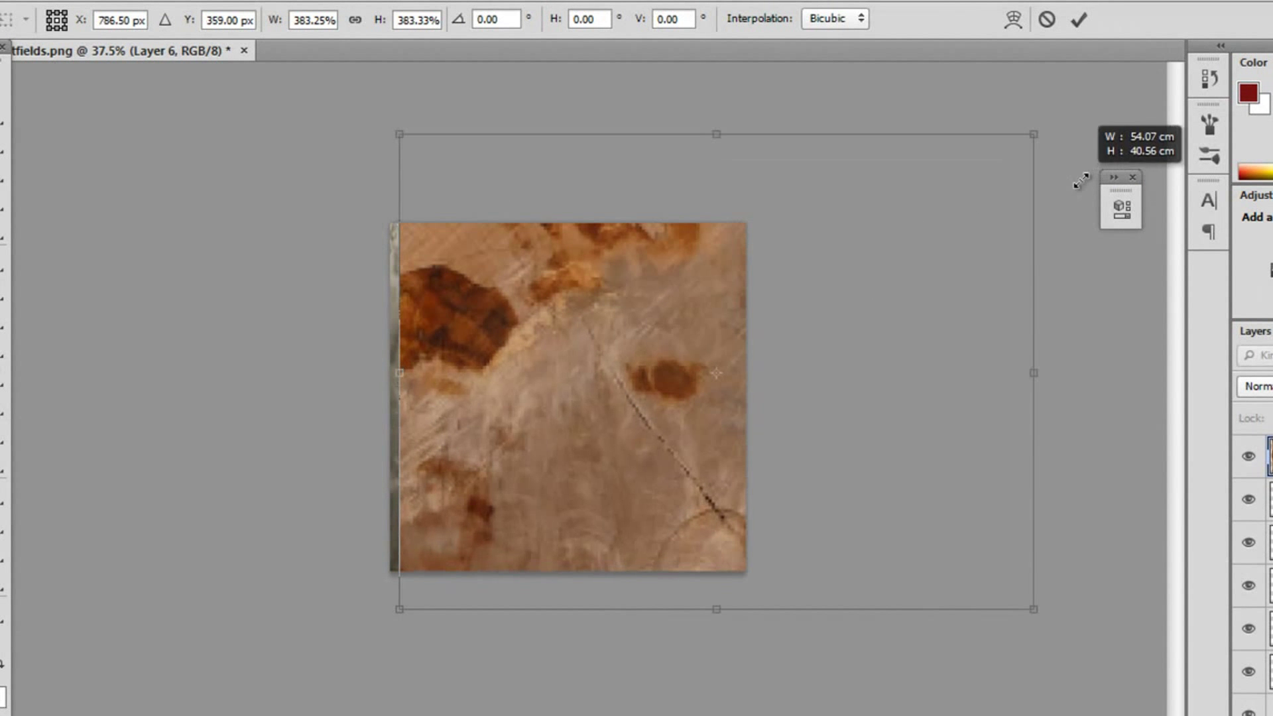
key("ctrl+plus")
left_click_drag(719, 364, 729, 402)
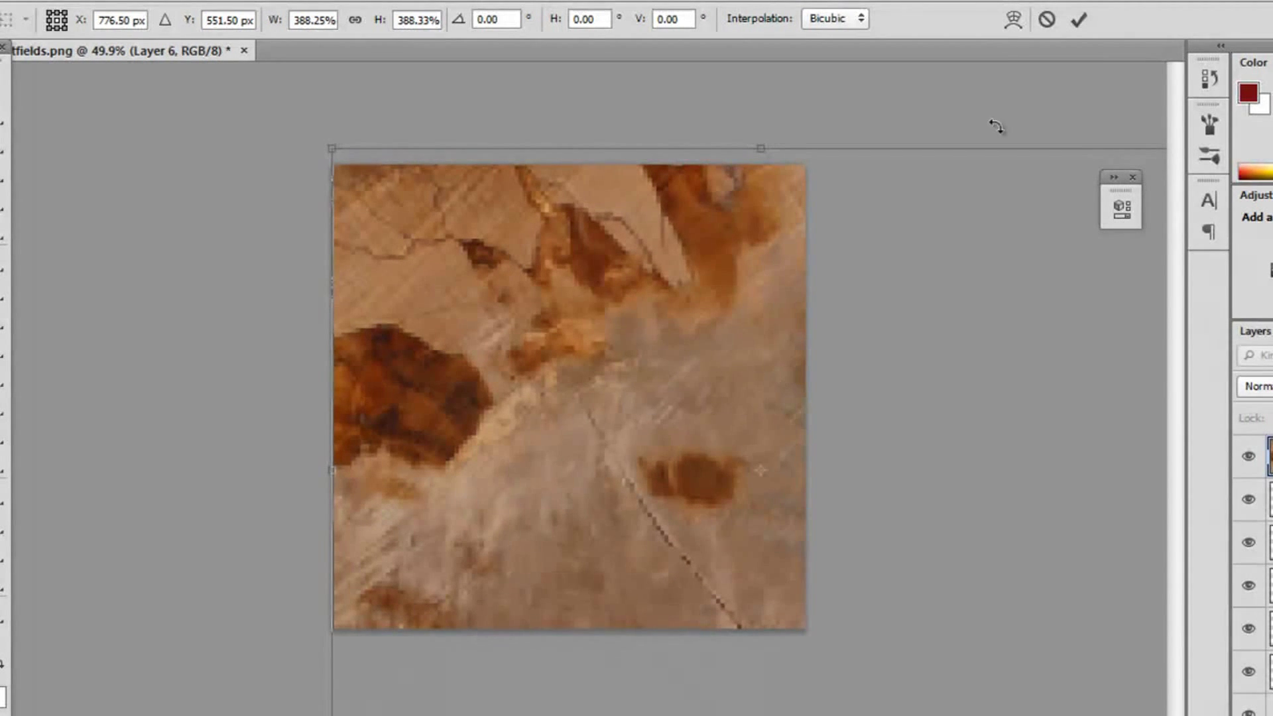
left_click(1076, 20)
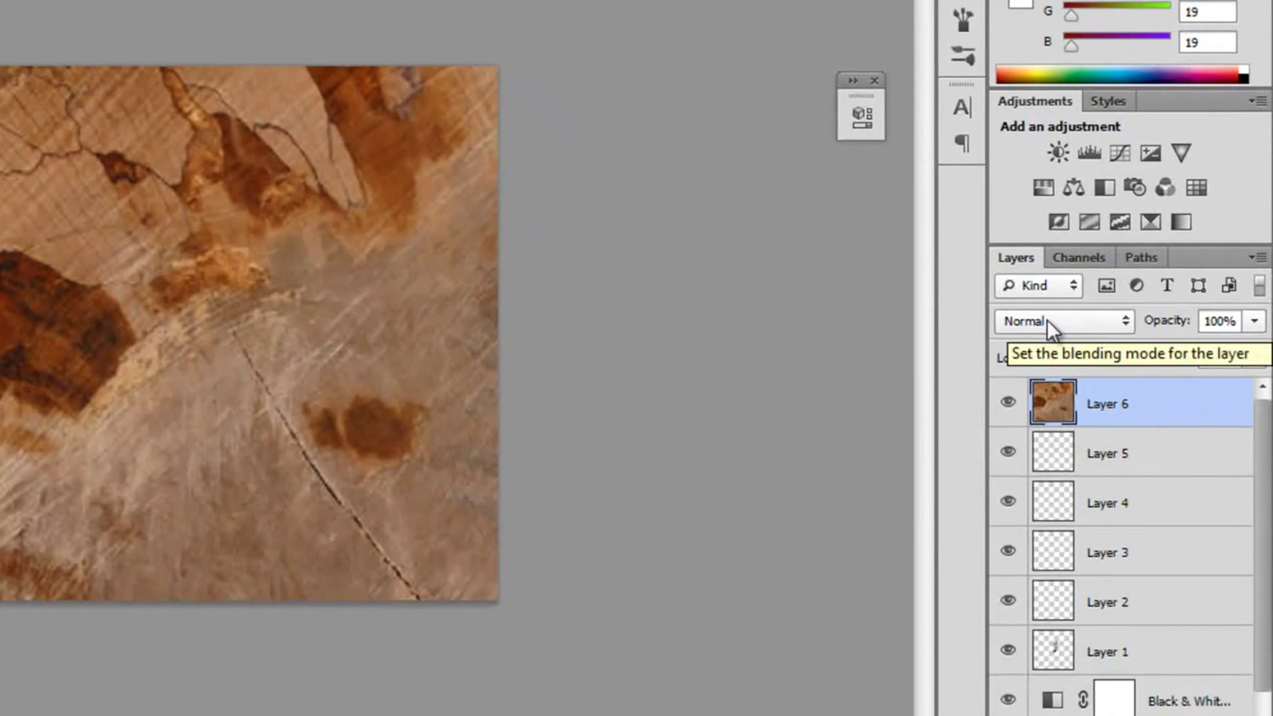
Step: Set the wood texture layer to Multiply and lower its opacity to 76%
left_click(1071, 309)
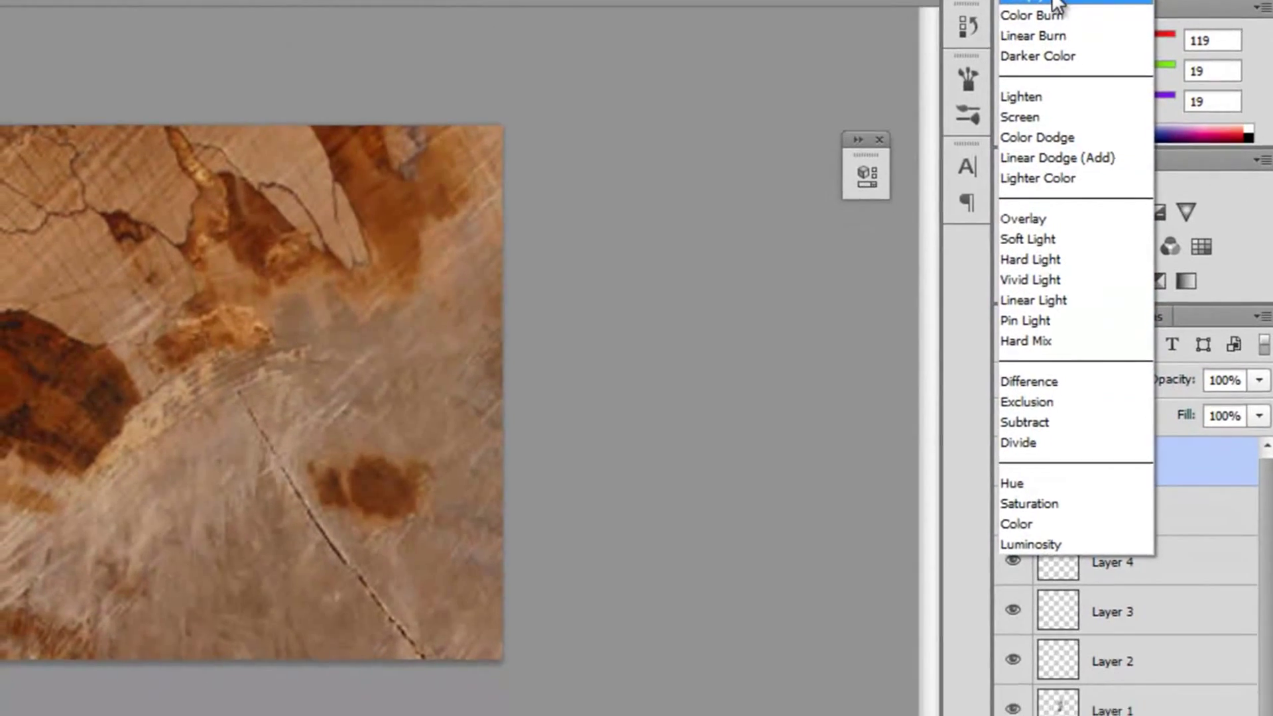
left_click(1018, 20)
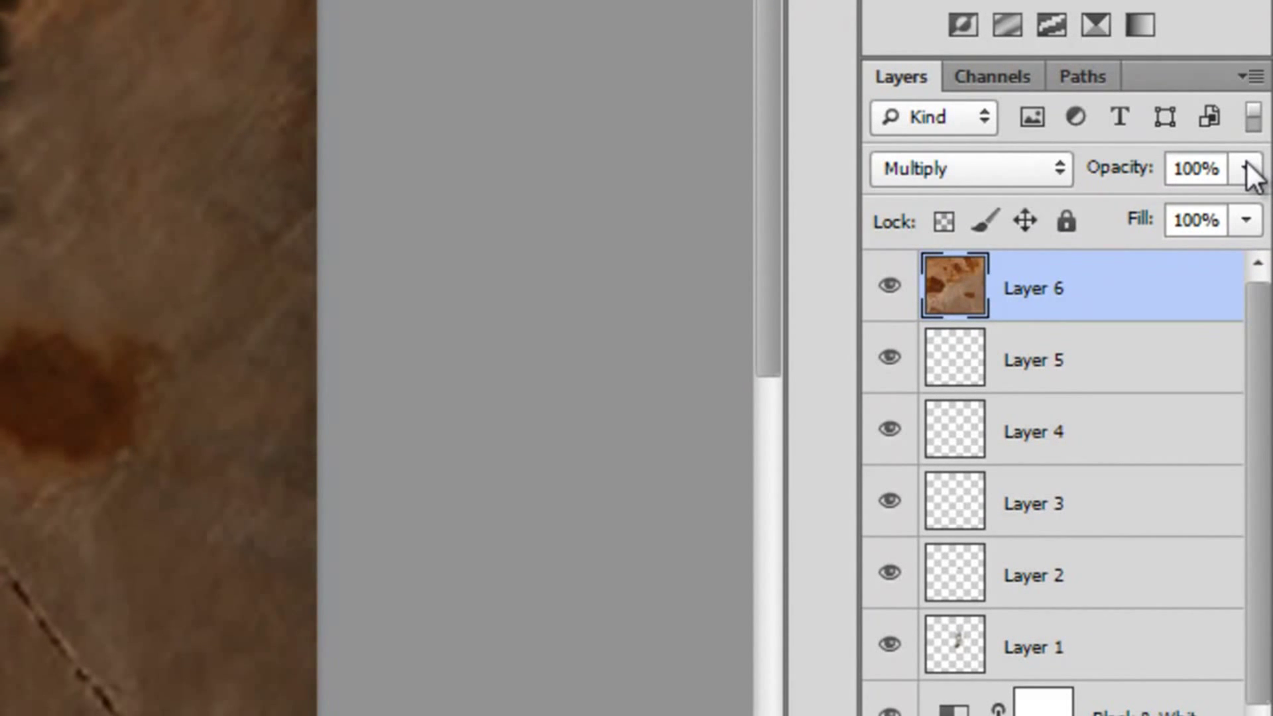
left_click(1247, 169)
left_click_drag(1250, 208, 1195, 208)
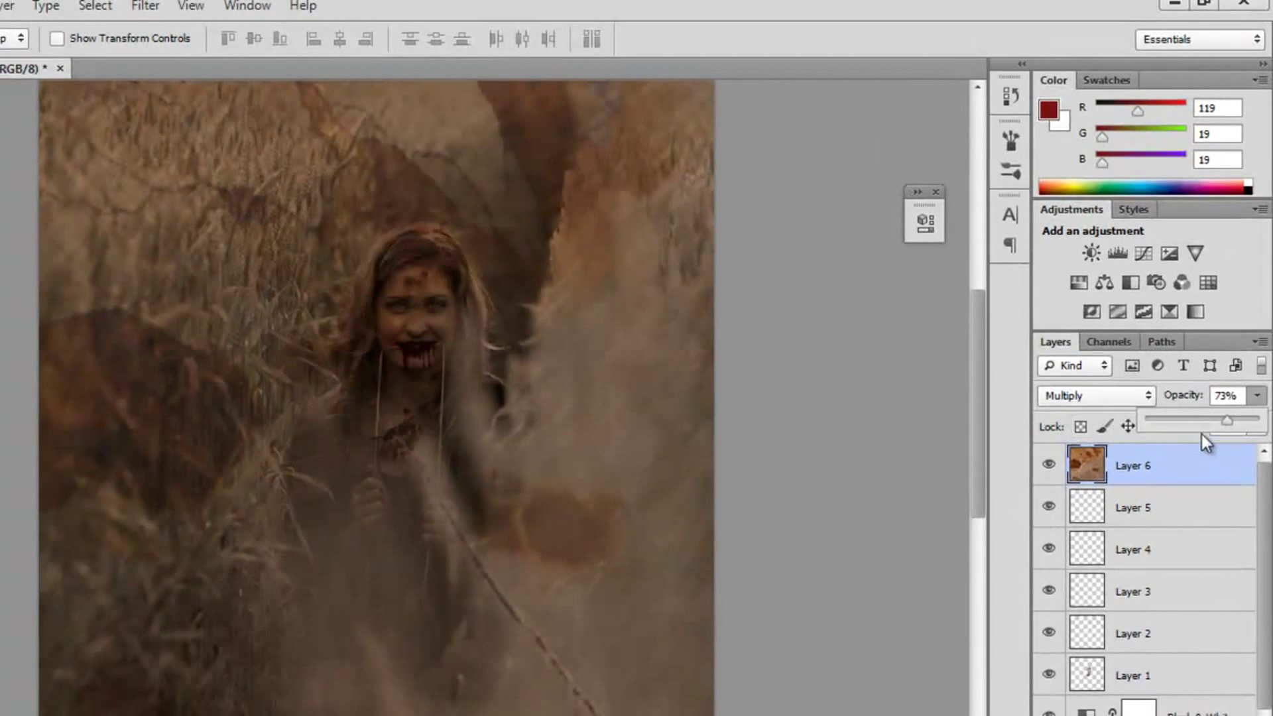
left_click_drag(1235, 420, 1233, 420)
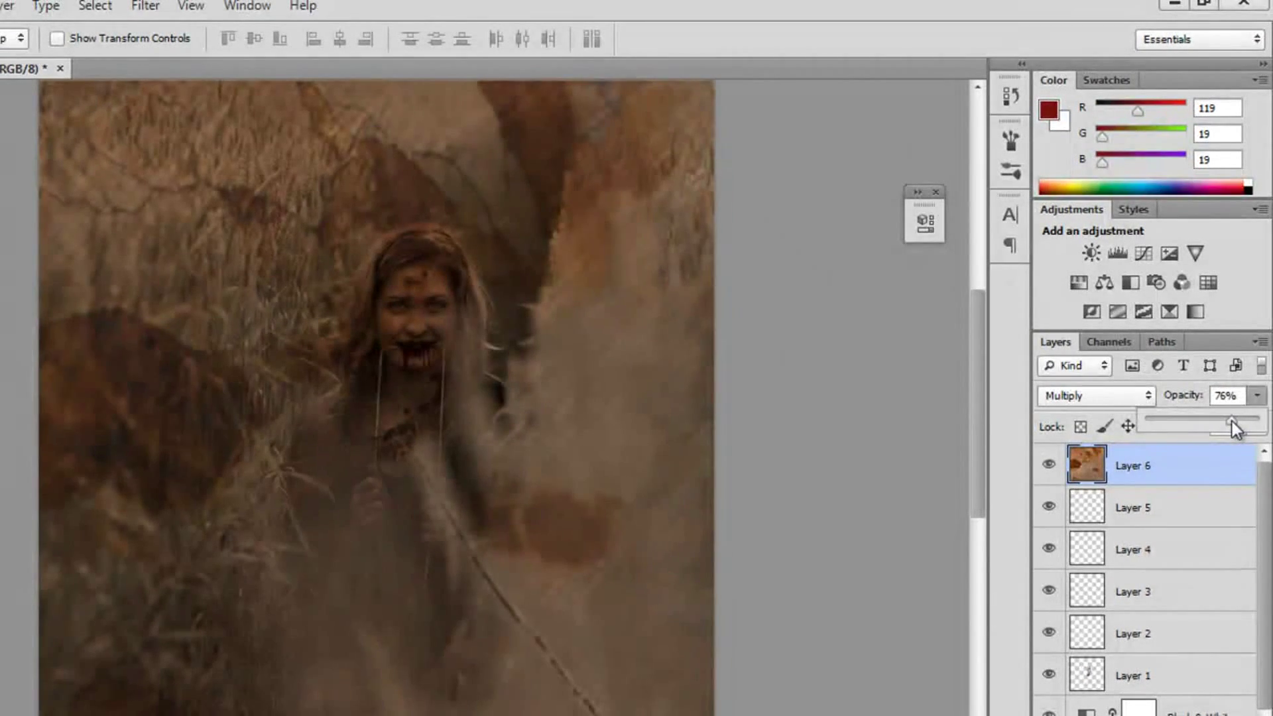
left_click(728, 365)
Step: Erase the wood texture from the woman's face and hair with a soft 50-pixel eraser
scroll(438, 257, "up", 4)
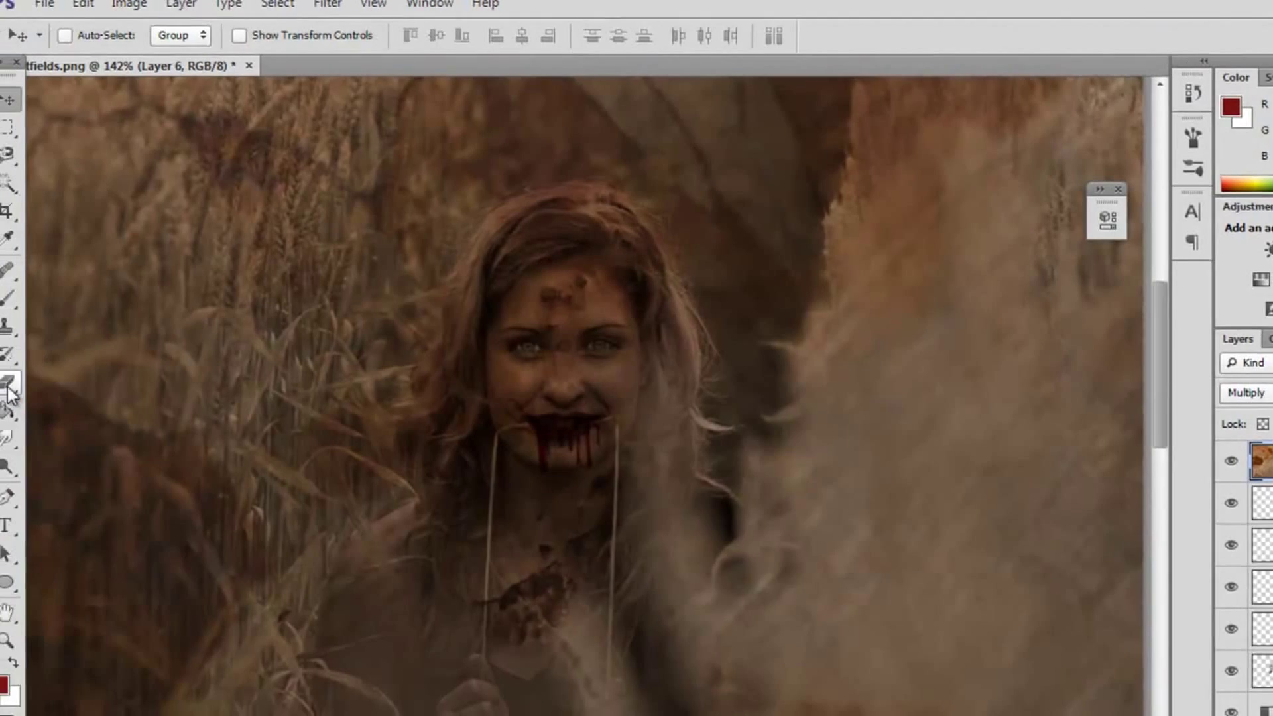
left_click(8, 383)
mouse_move(554, 295)
left_mouse_down()
mouse_move(571, 345)
mouse_move(645, 321)
mouse_move(683, 362)
mouse_move(642, 276)
mouse_move(595, 225)
mouse_move(500, 290)
mouse_move(478, 392)
mouse_move(491, 469)
mouse_move(455, 551)
left_mouse_up()
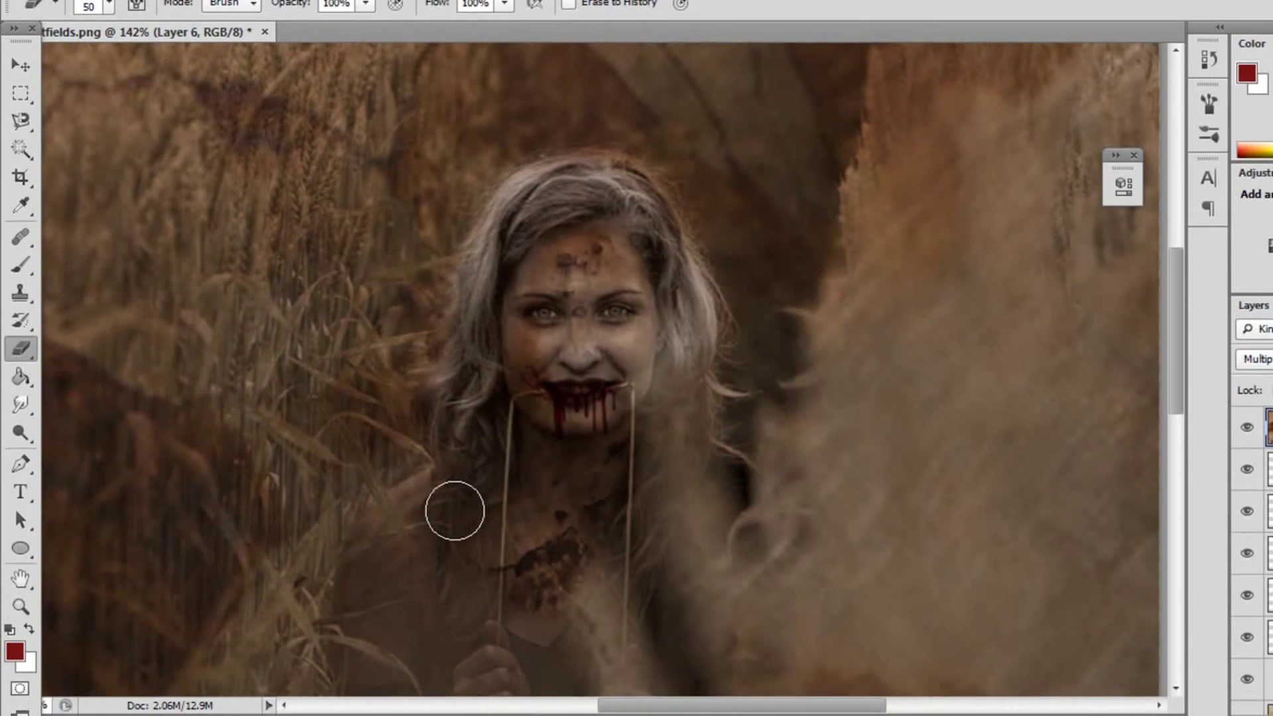
mouse_move(495, 327)
left_mouse_down()
mouse_move(518, 412)
mouse_move(550, 290)
mouse_move(583, 228)
mouse_move(616, 250)
mouse_move(564, 376)
mouse_move(574, 401)
mouse_move(542, 403)
mouse_move(609, 396)
mouse_move(562, 410)
mouse_move(591, 381)
left_mouse_up()
scroll(587, 354, "down", 8)
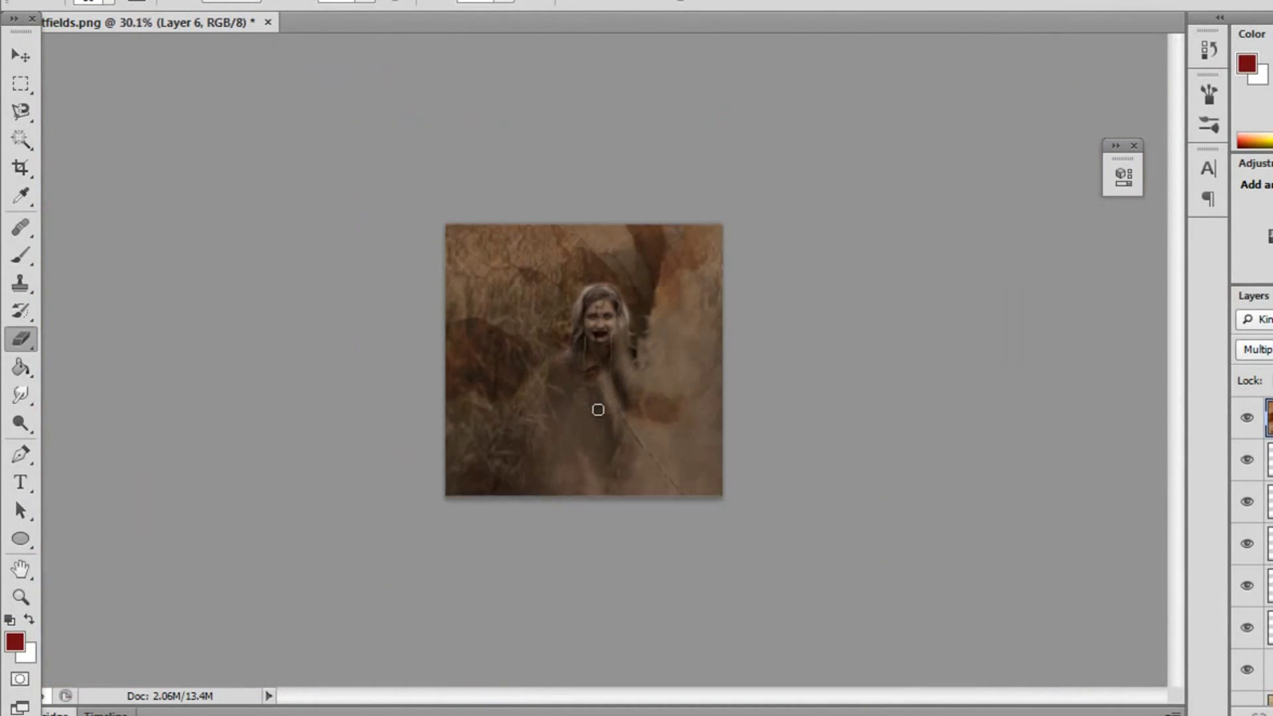
scroll(596, 358, "up", 3)
scroll(595, 355, "up", 1)
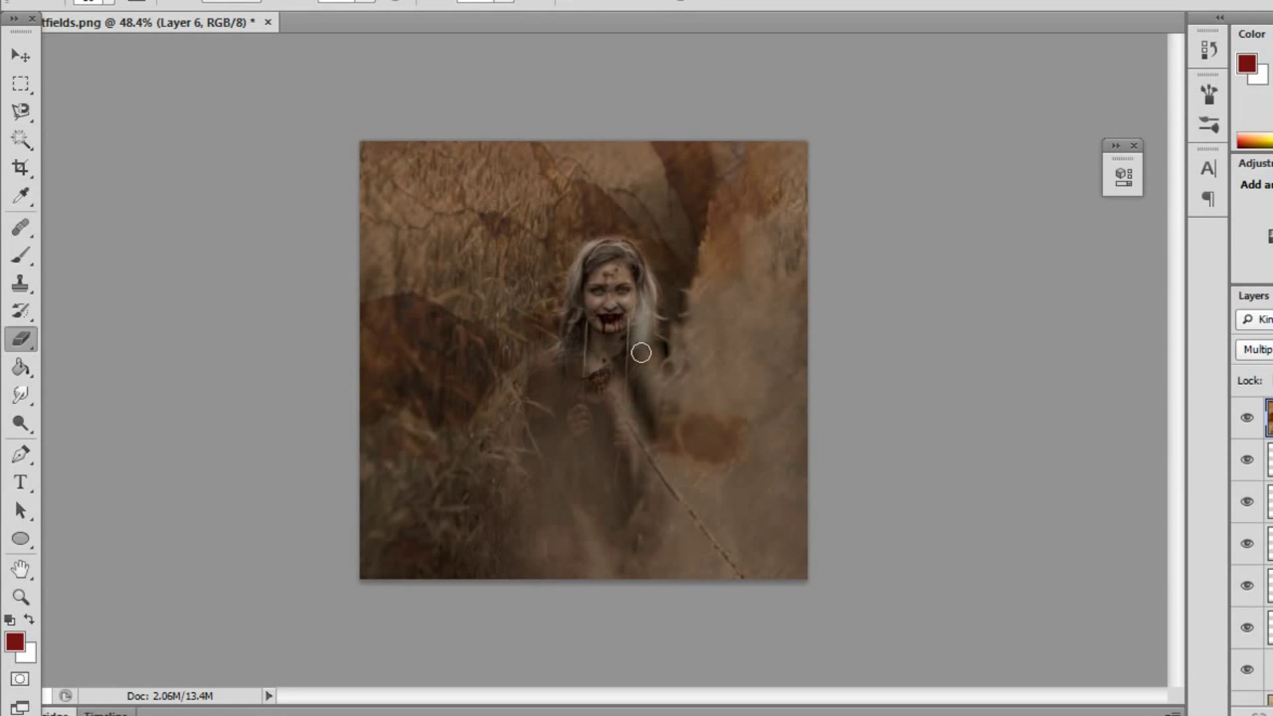
scroll(635, 350, "down", 1)
scroll(651, 356, "up", 4)
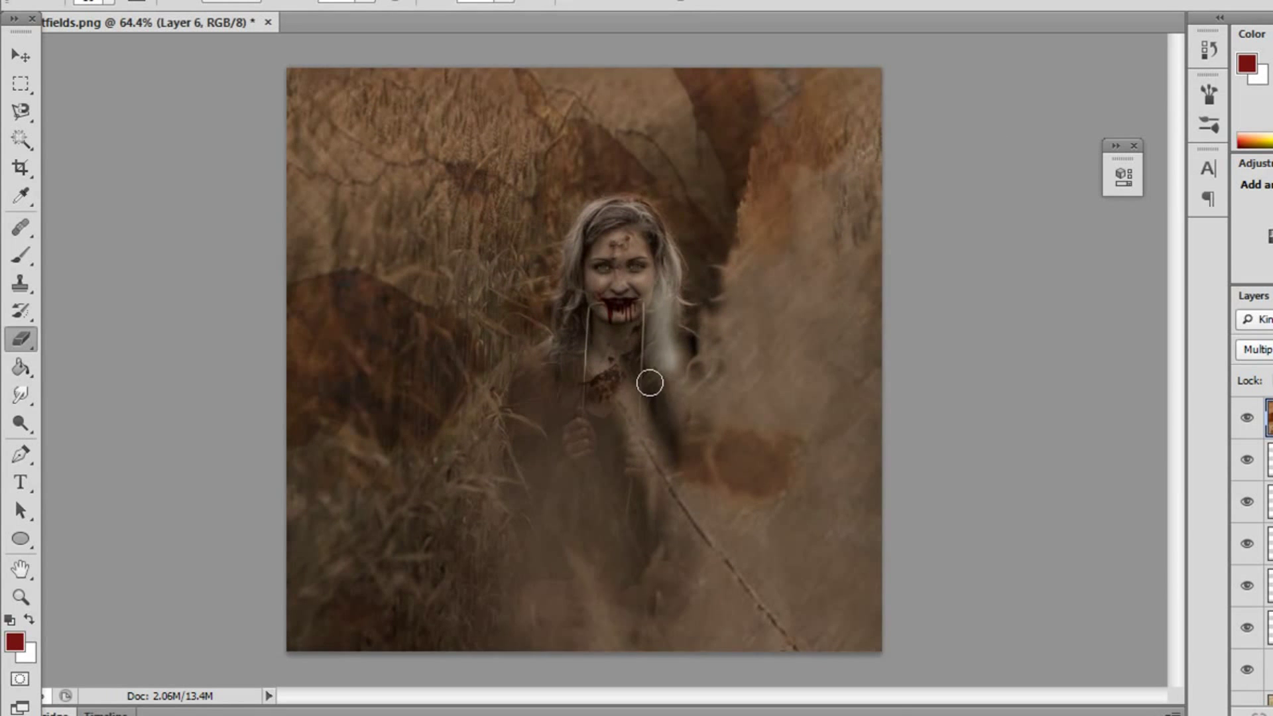
scroll(655, 372, "down", 2)
scroll(441, 330, "up", 4)
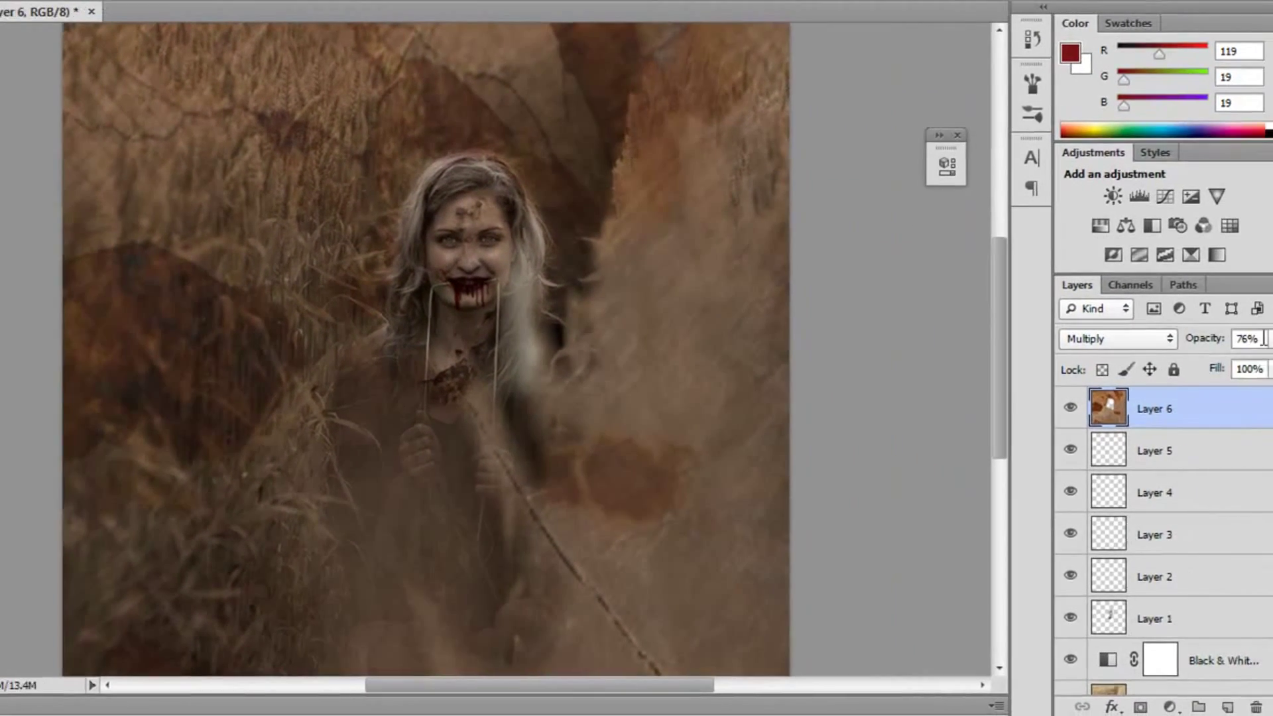
Step: Raise the wood texture layer's opacity to 80%
left_click(1262, 337)
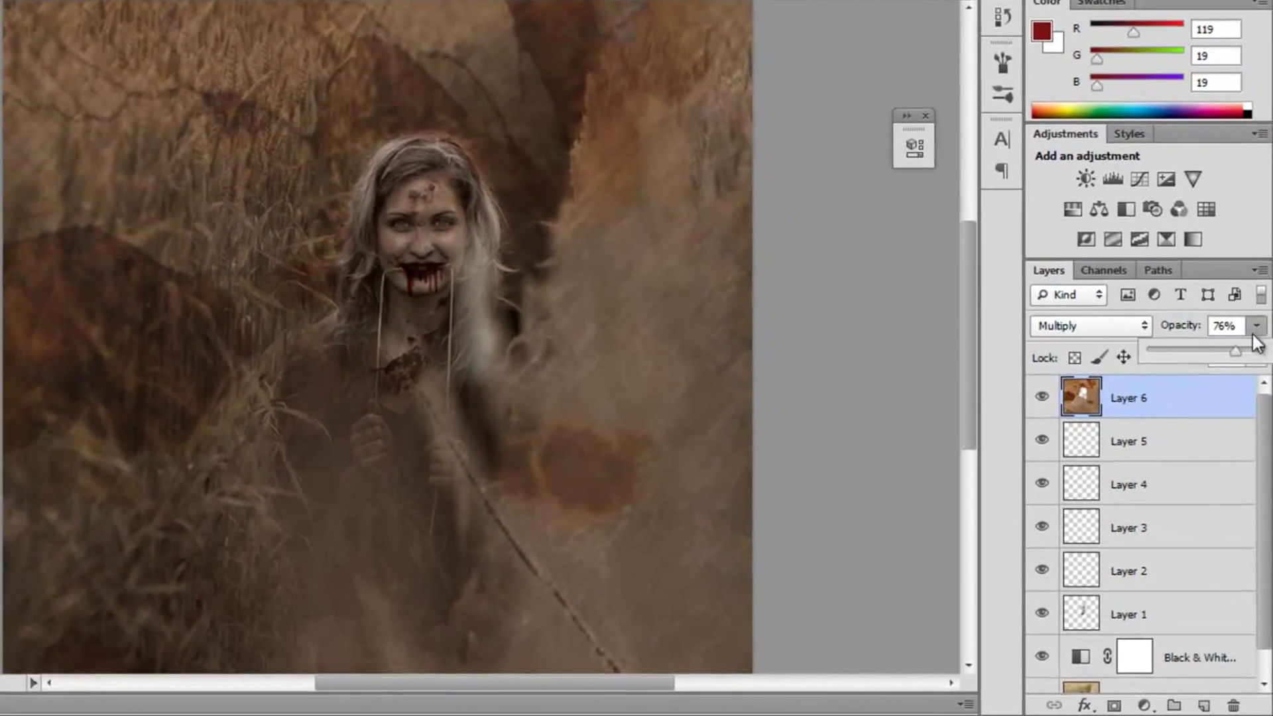
left_click_drag(1238, 351, 1232, 284)
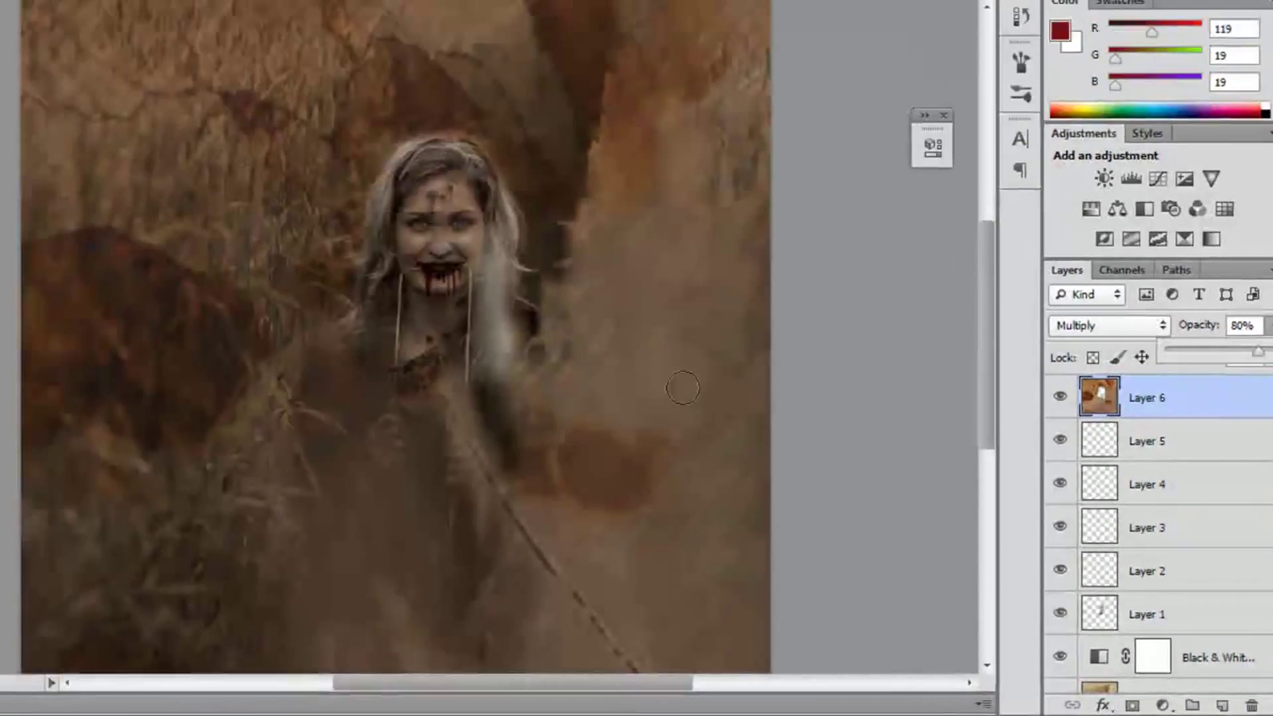
scroll(188, 333, "down", 5)
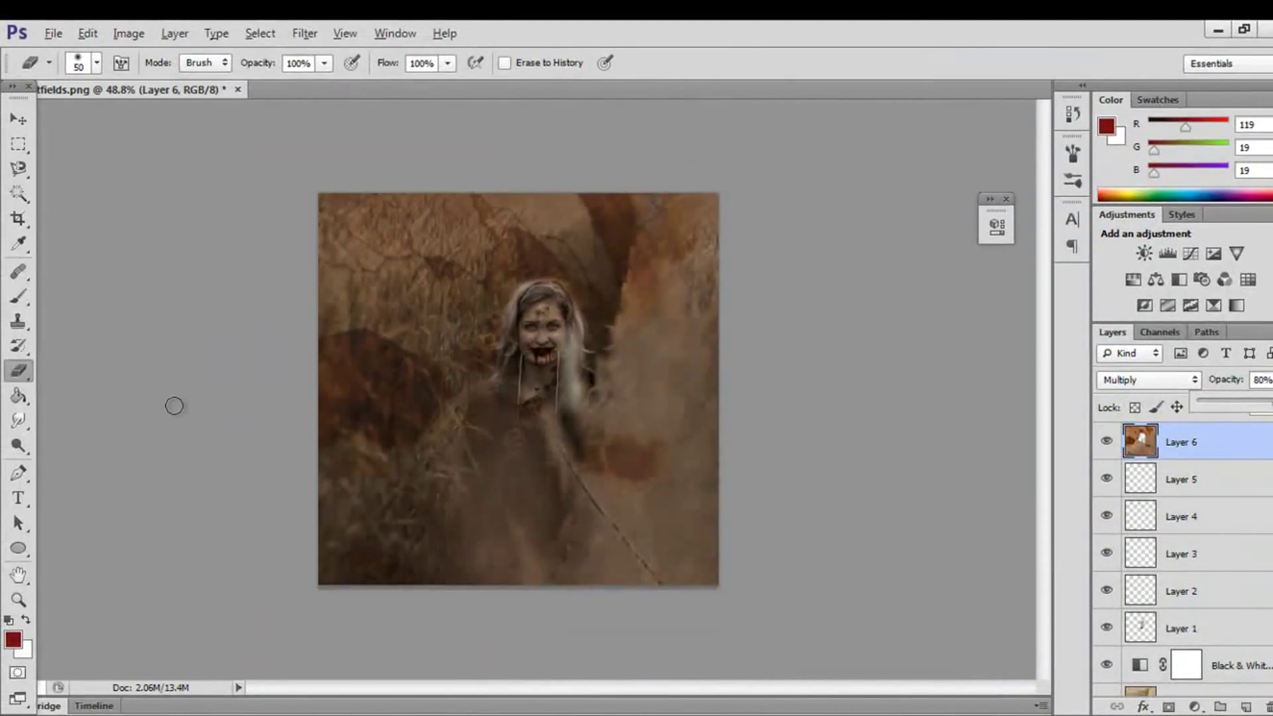
scroll(174, 406, "up", 3)
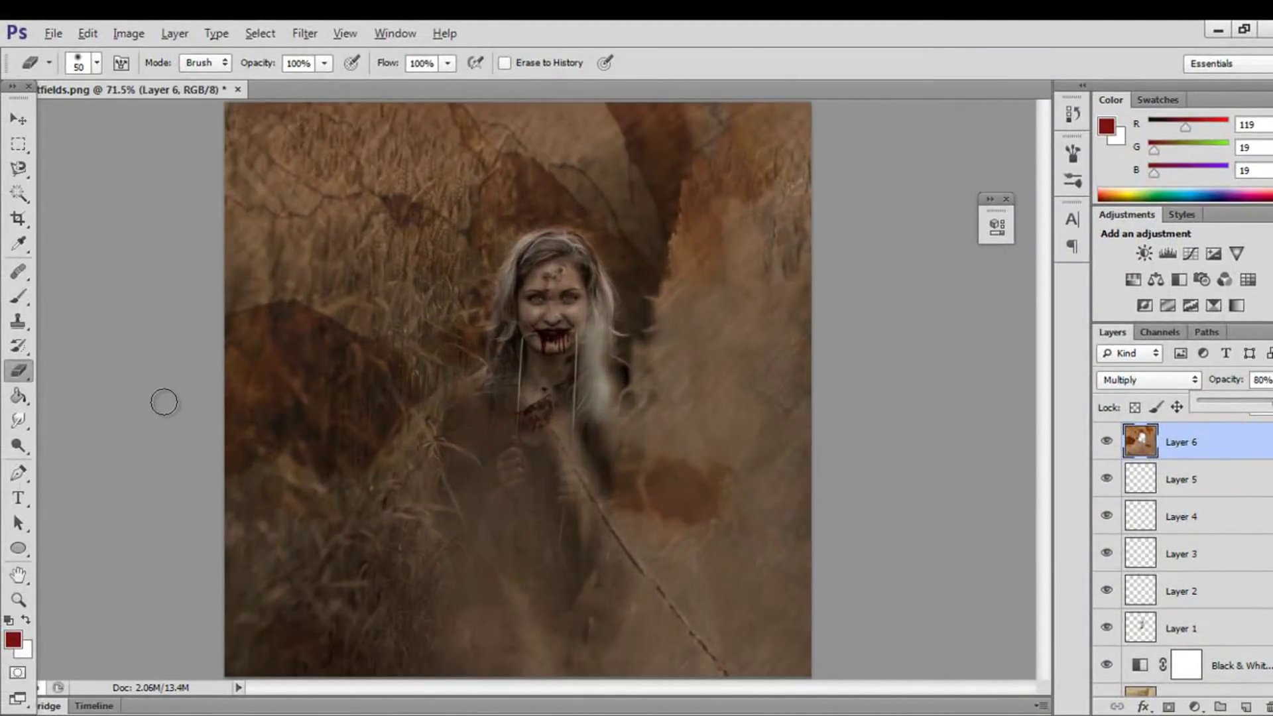
Step: Add a Curves adjustment layer above the wood texture layer
left_click(174, 33)
mouse_move(312, 257)
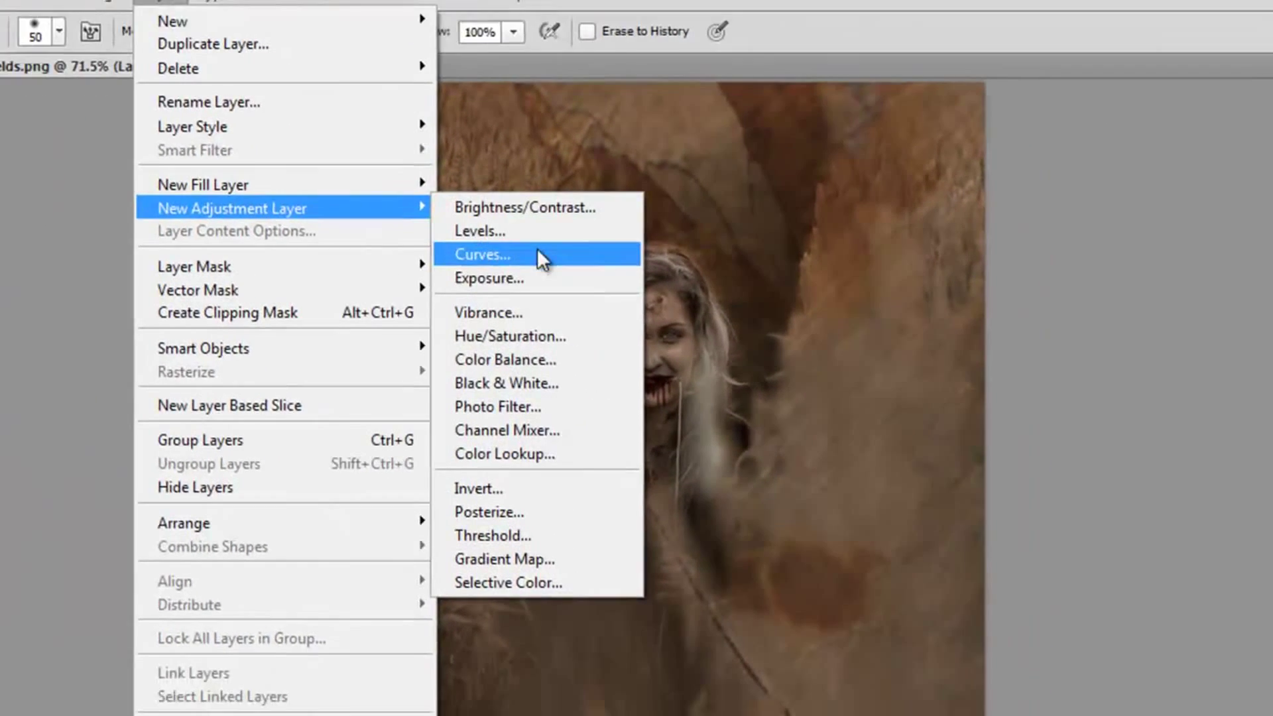
left_click(607, 305)
left_click(875, 184)
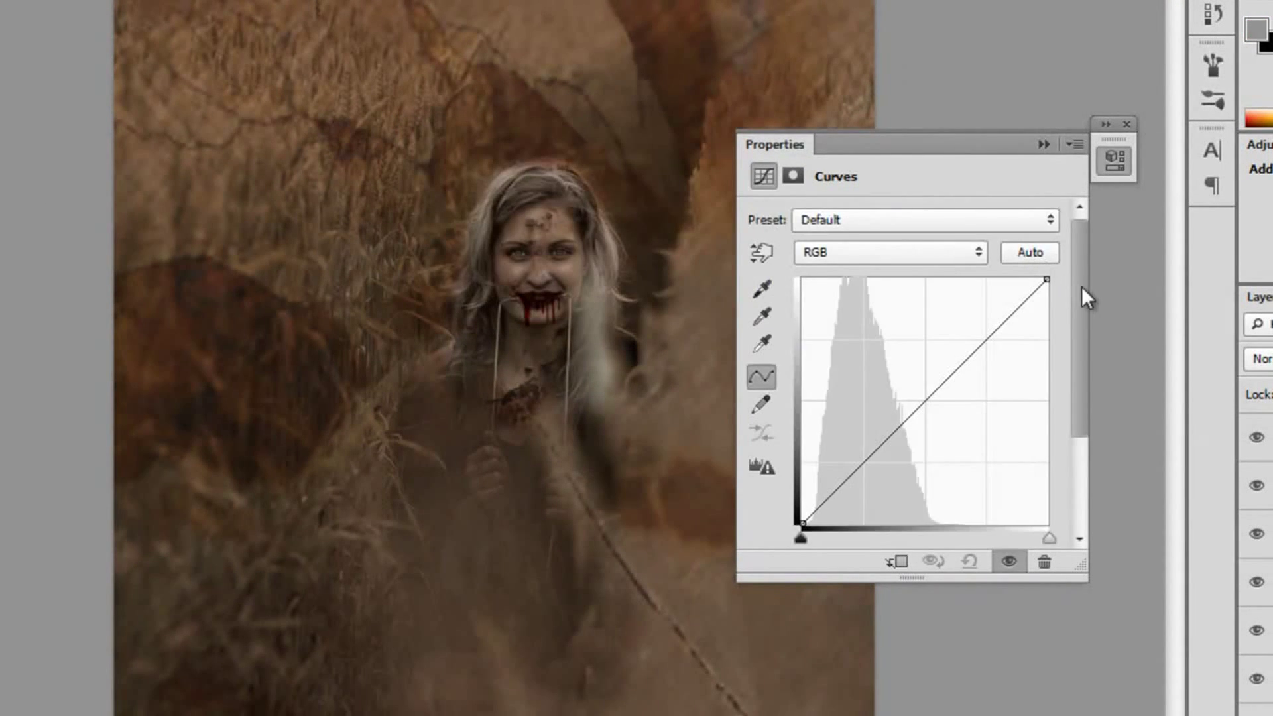
left_click_drag(1081, 285, 1070, 356)
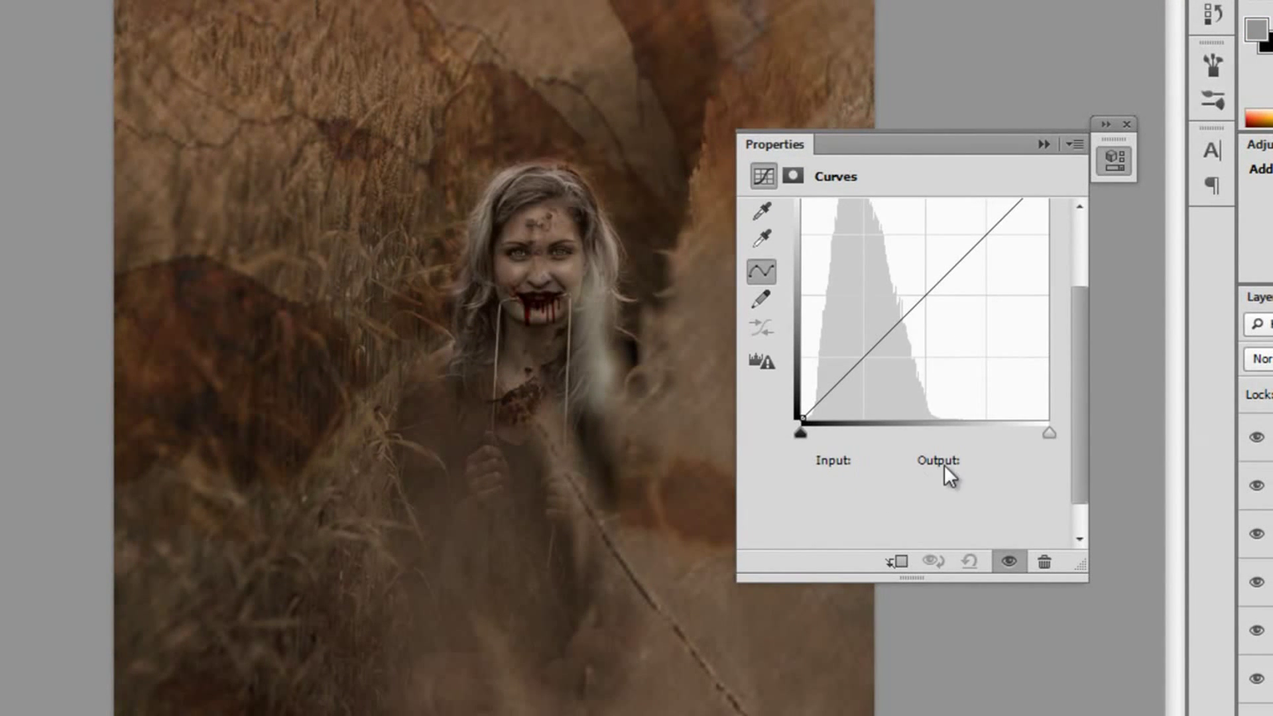
left_click_drag(1080, 424, 1077, 392)
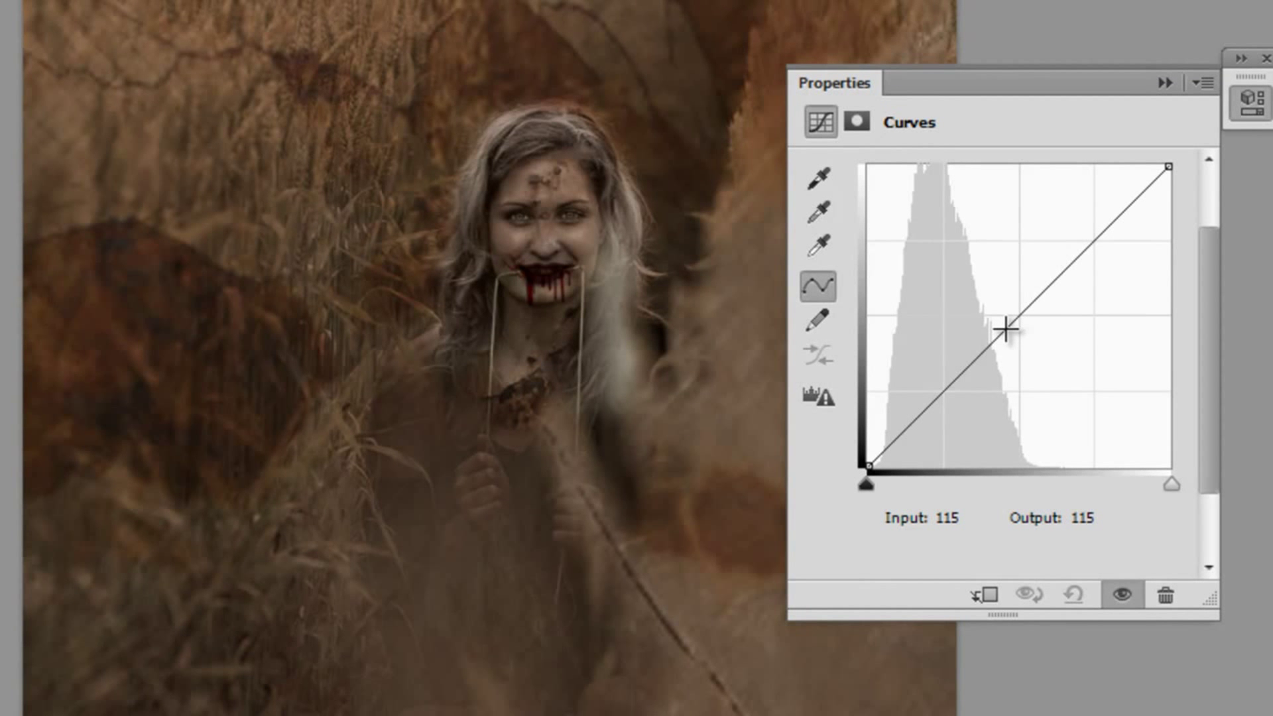
Step: Shape the RGB curve into an S with points at input 117, output 99 and input 153, output 172
mouse_move(1006, 329)
left_mouse_down()
mouse_move(1018, 343)
mouse_move(1005, 358)
mouse_move(1019, 352)
mouse_move(1006, 350)
left_mouse_up()
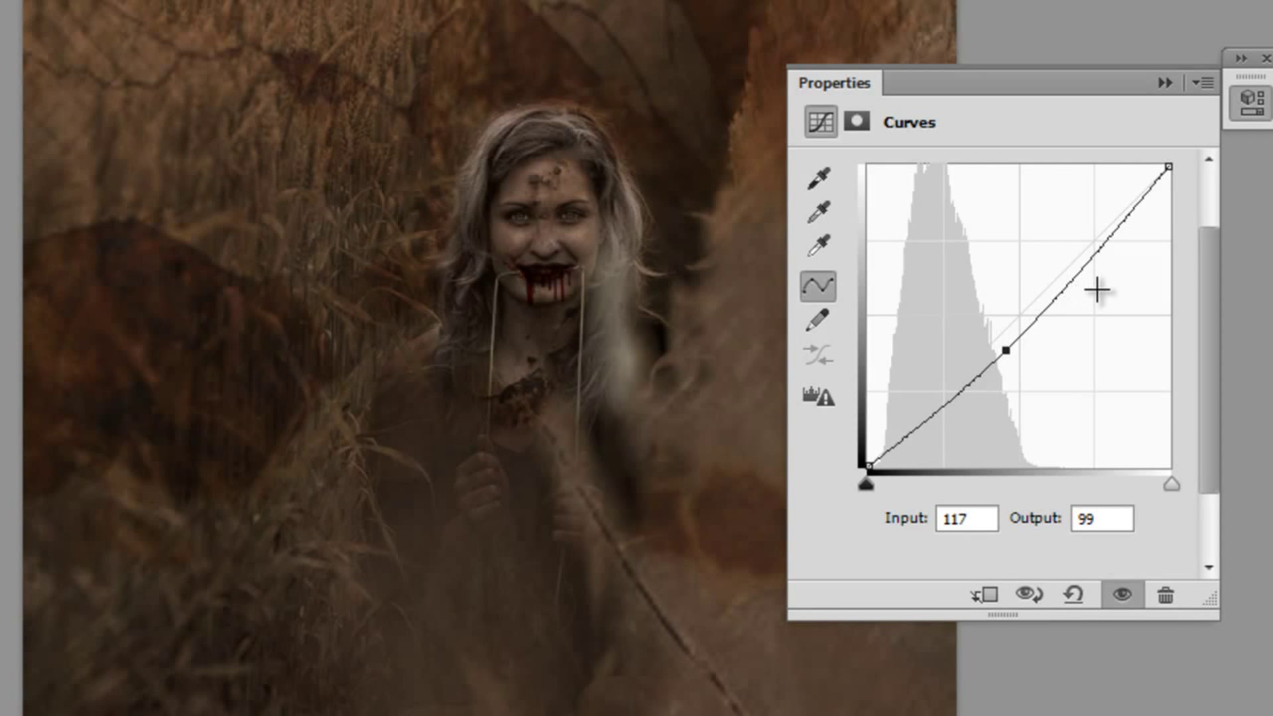
left_click_drag(1080, 275, 1044, 285)
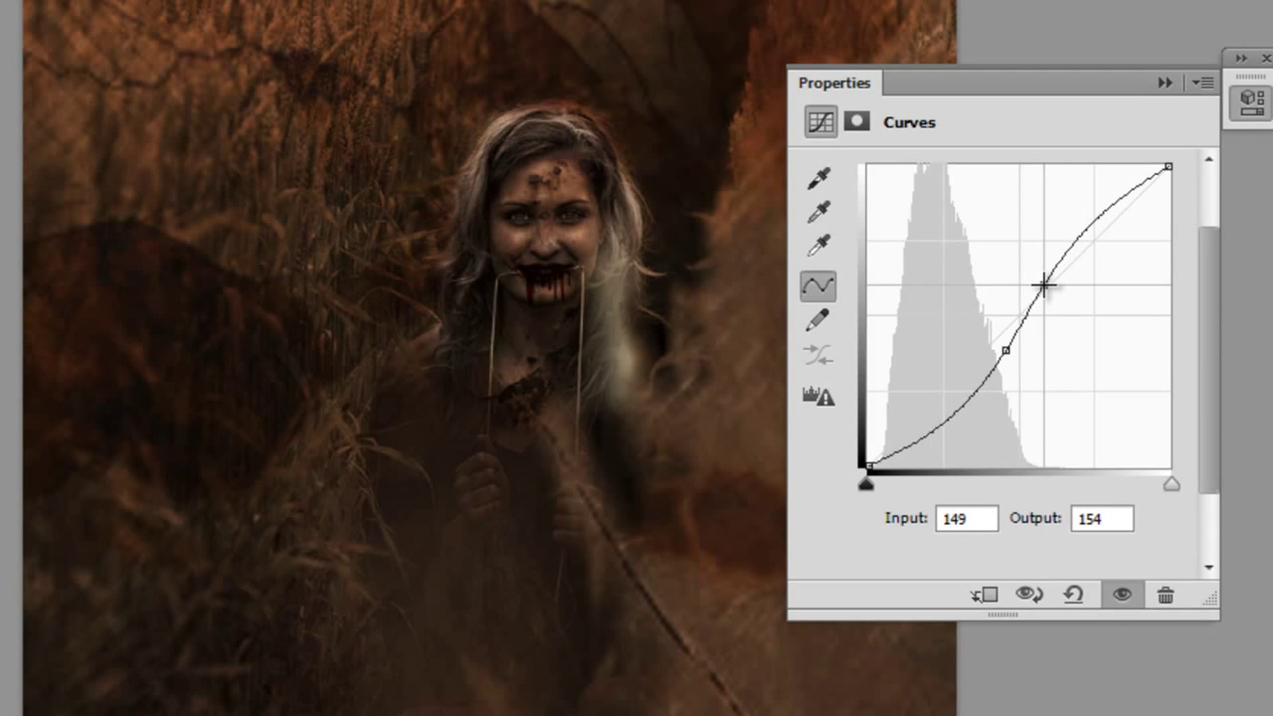
mouse_move(1042, 284)
left_mouse_down()
mouse_move(1043, 256)
mouse_move(1048, 264)
left_mouse_up()
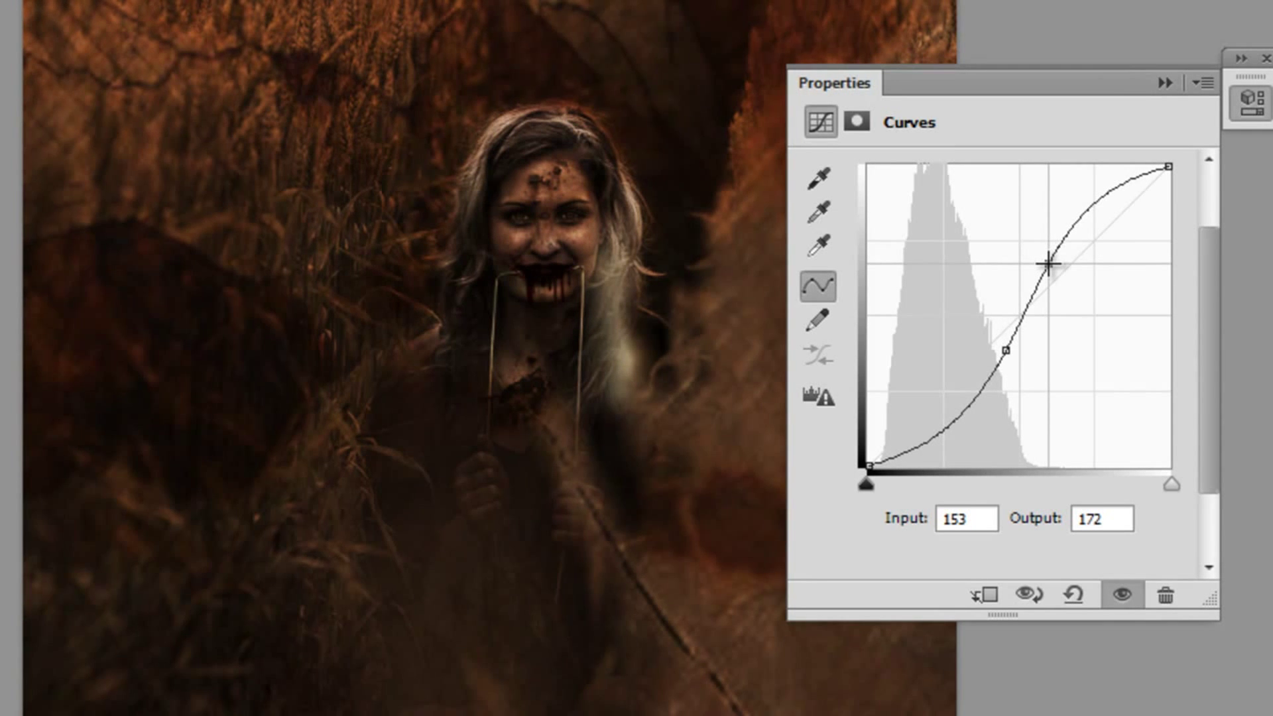
left_click(1164, 81)
key("ctrl+minus")
key("ctrl+plus")
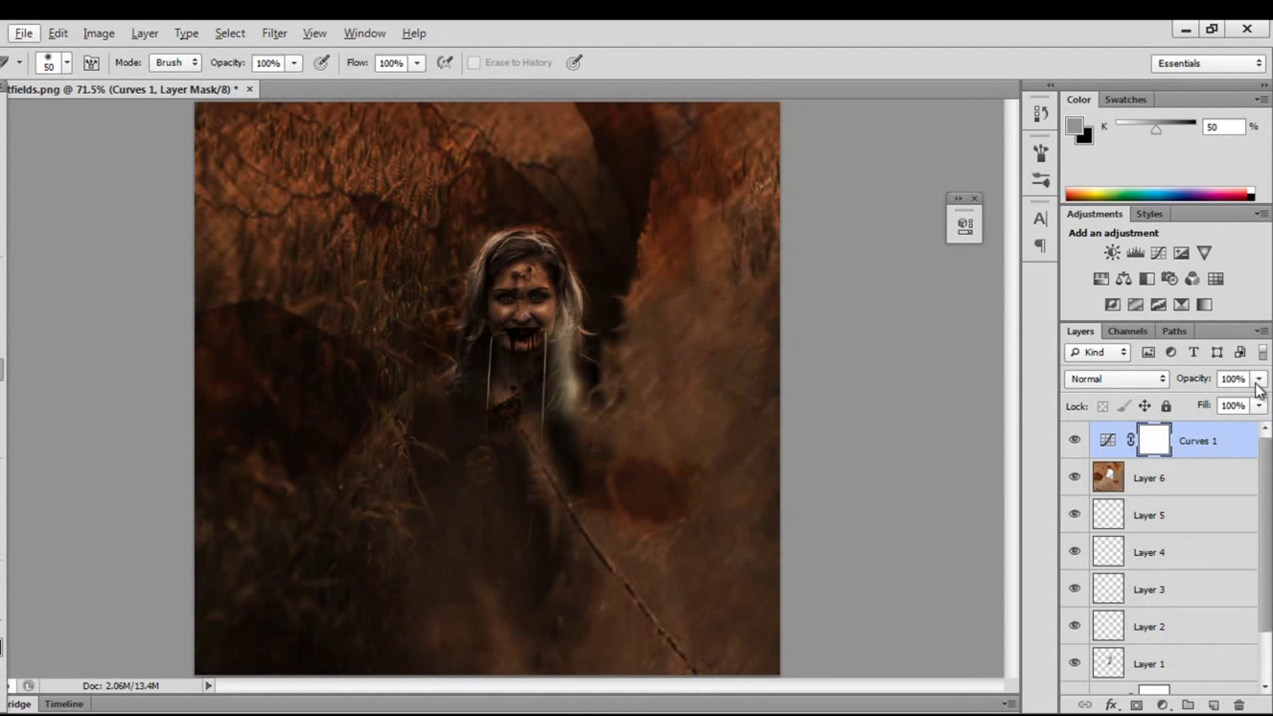
Step: Lower the Curves adjustment layer's opacity to 89%
left_click(1258, 379)
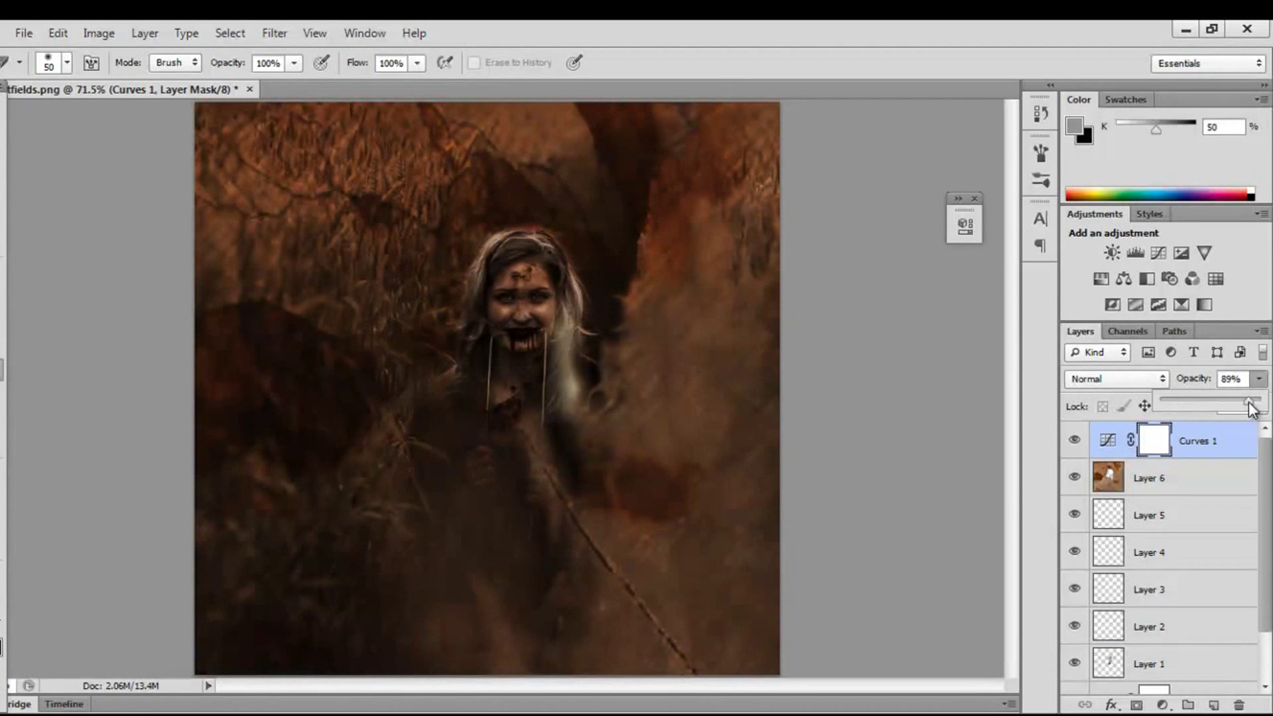
left_click(941, 421)
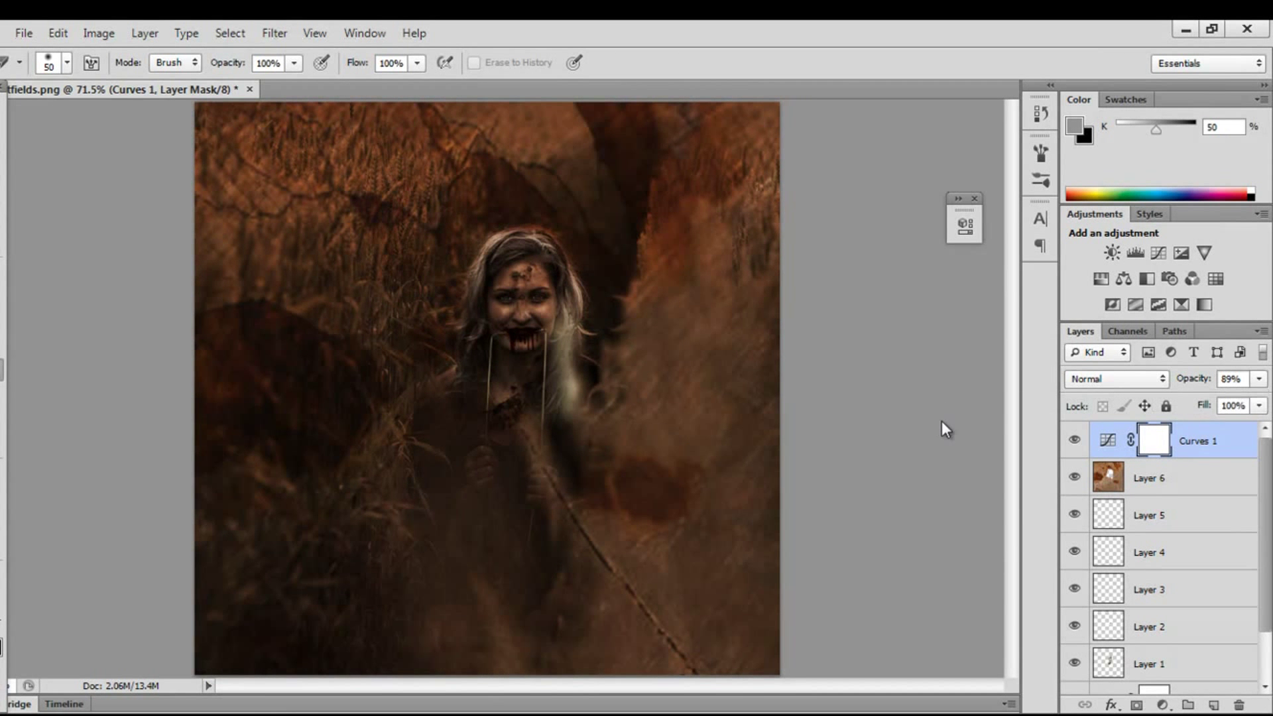
left_click(942, 421, "alt")
left_click(624, 303)
scroll(798, 365, "down", 1)
scroll(798, 365, "down", 1)
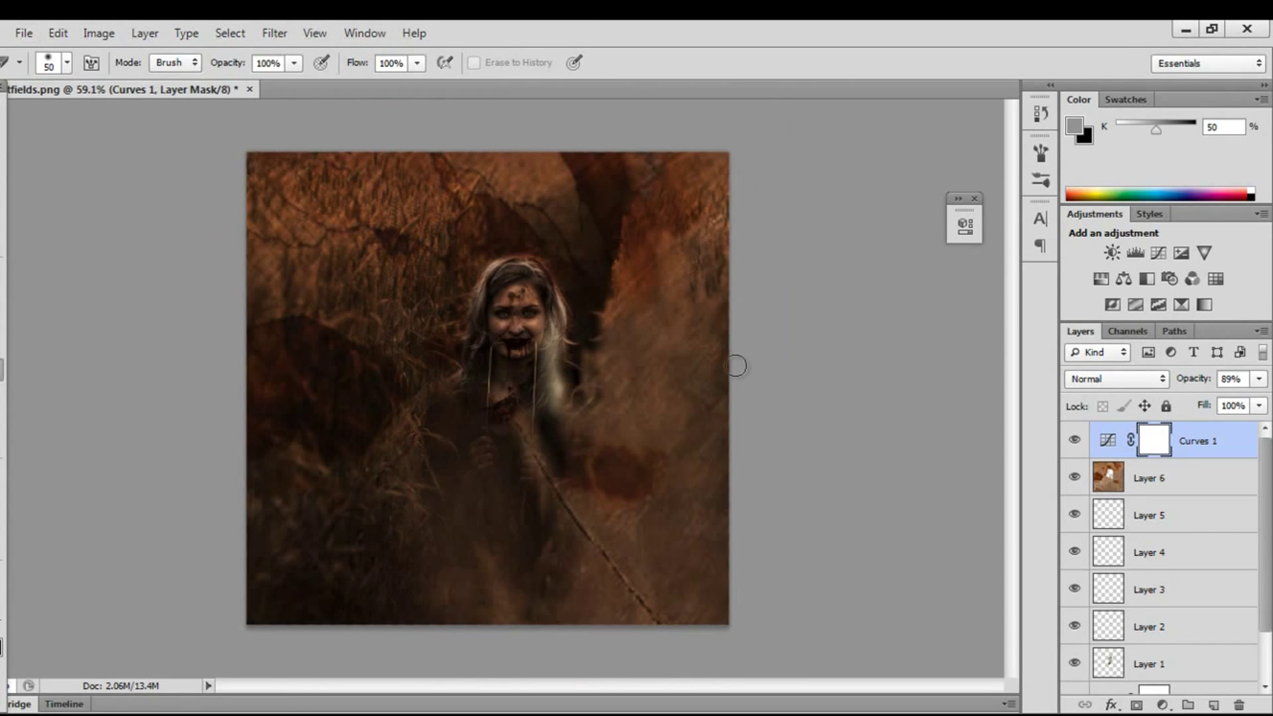
Step: Add a second Curves adjustment layer on top and brighten the image with a curve point at input 97, output 184
key("v")
scroll(272, 272, "up", 1)
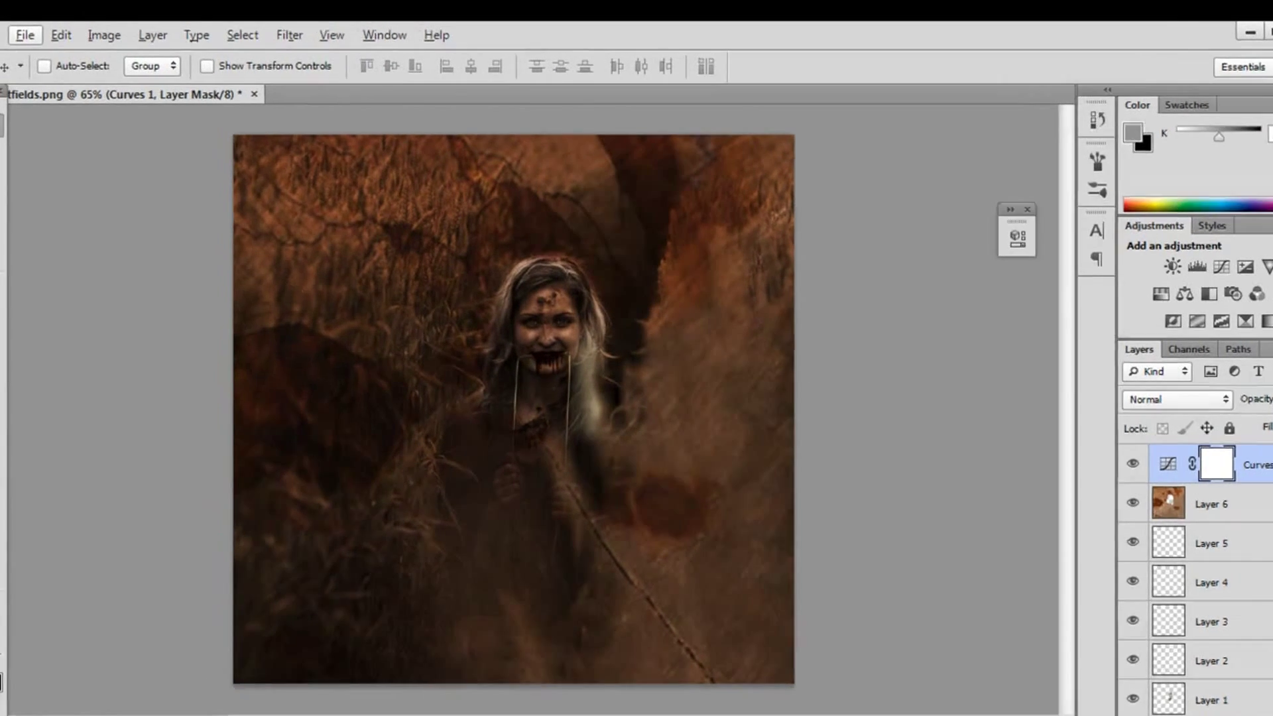
scroll(822, 638, "up", 1)
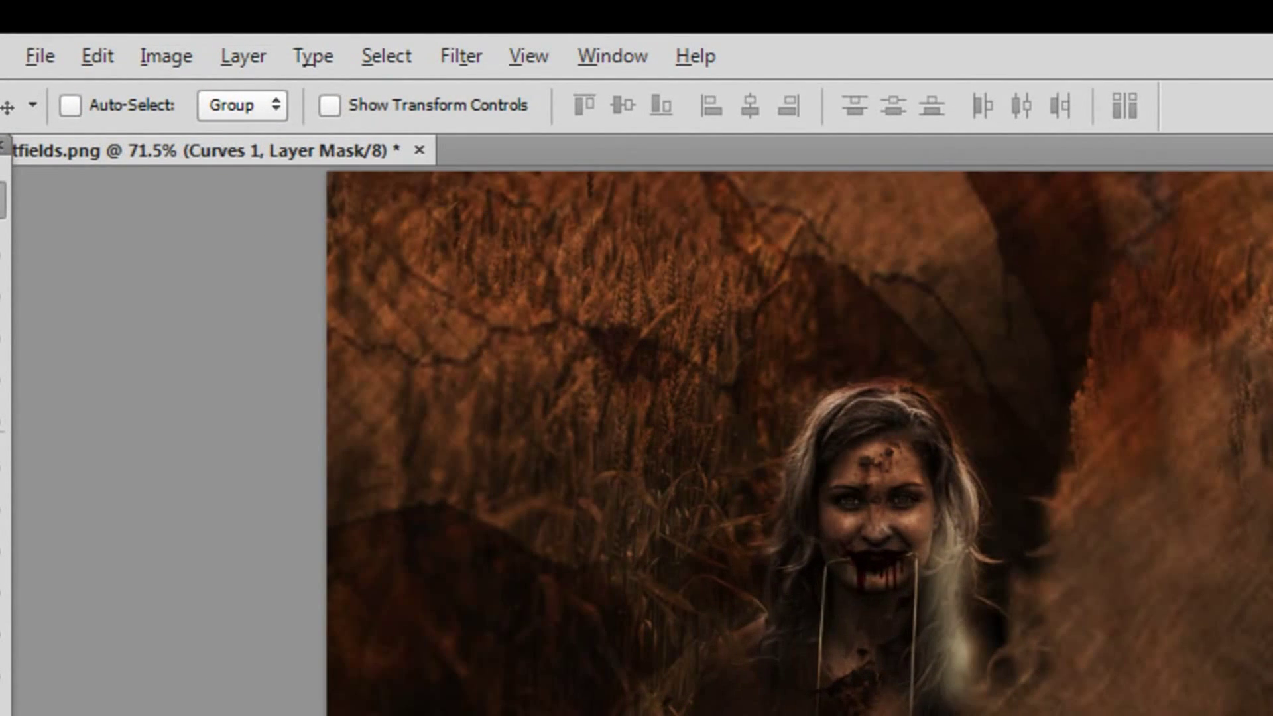
left_click(242, 59)
mouse_move(362, 345)
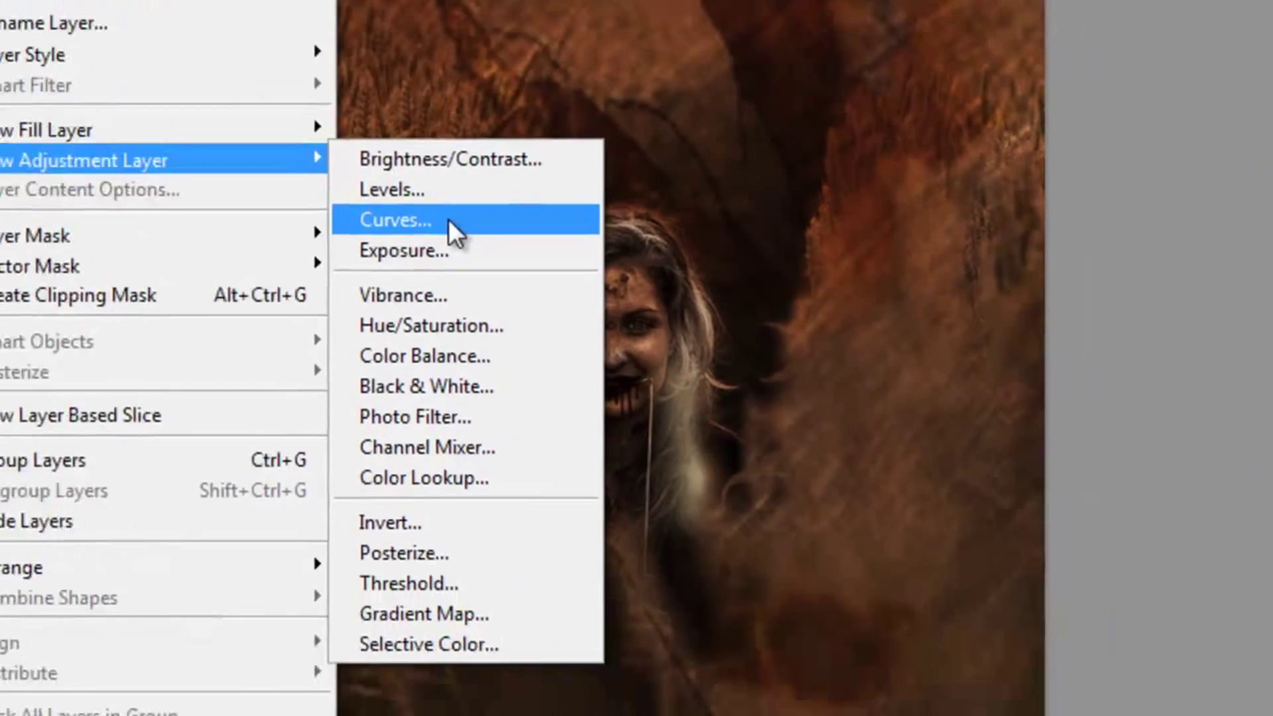
left_click(736, 394)
left_click(887, 132)
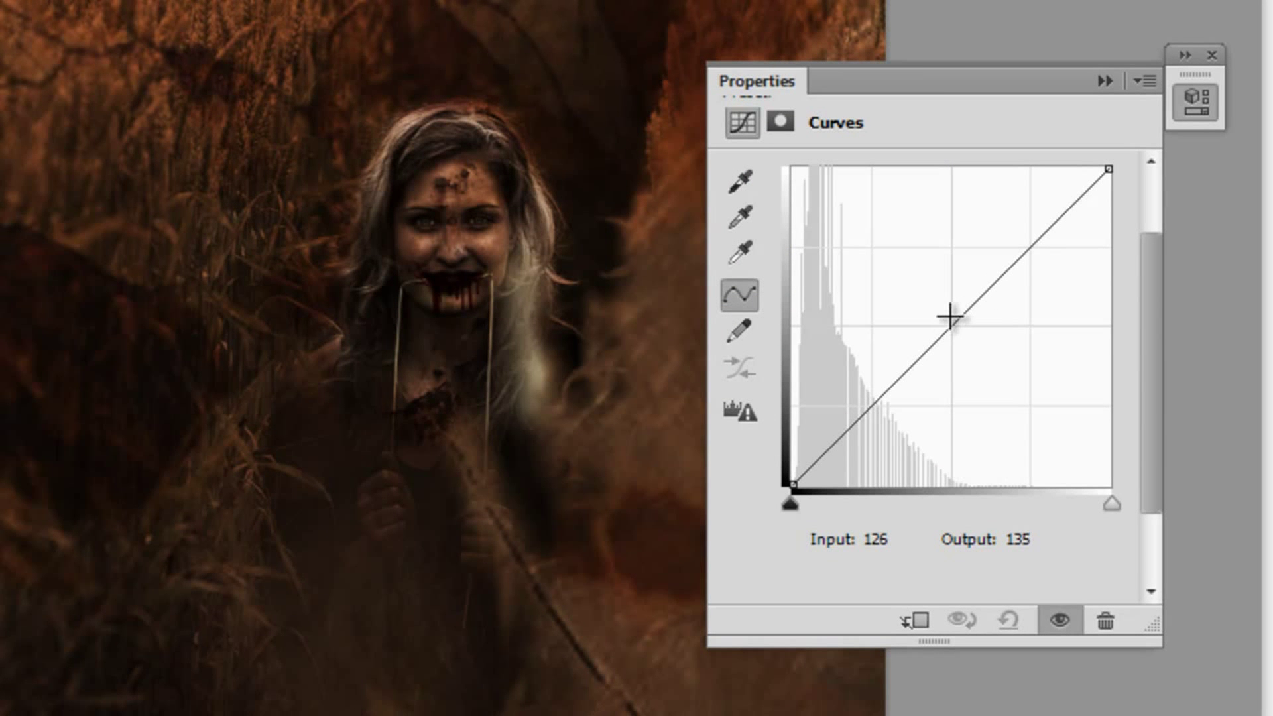
left_click_drag(950, 317, 914, 258)
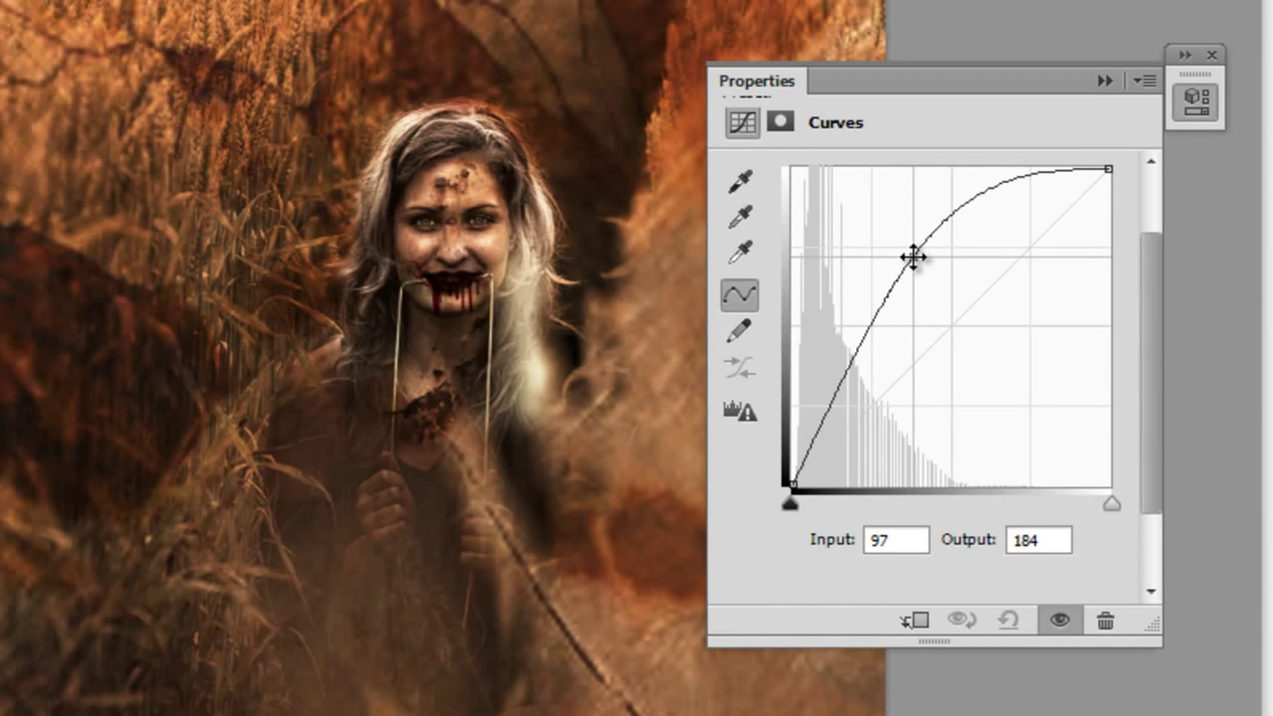
left_click_drag(914, 257, 913, 258)
left_click(1102, 81)
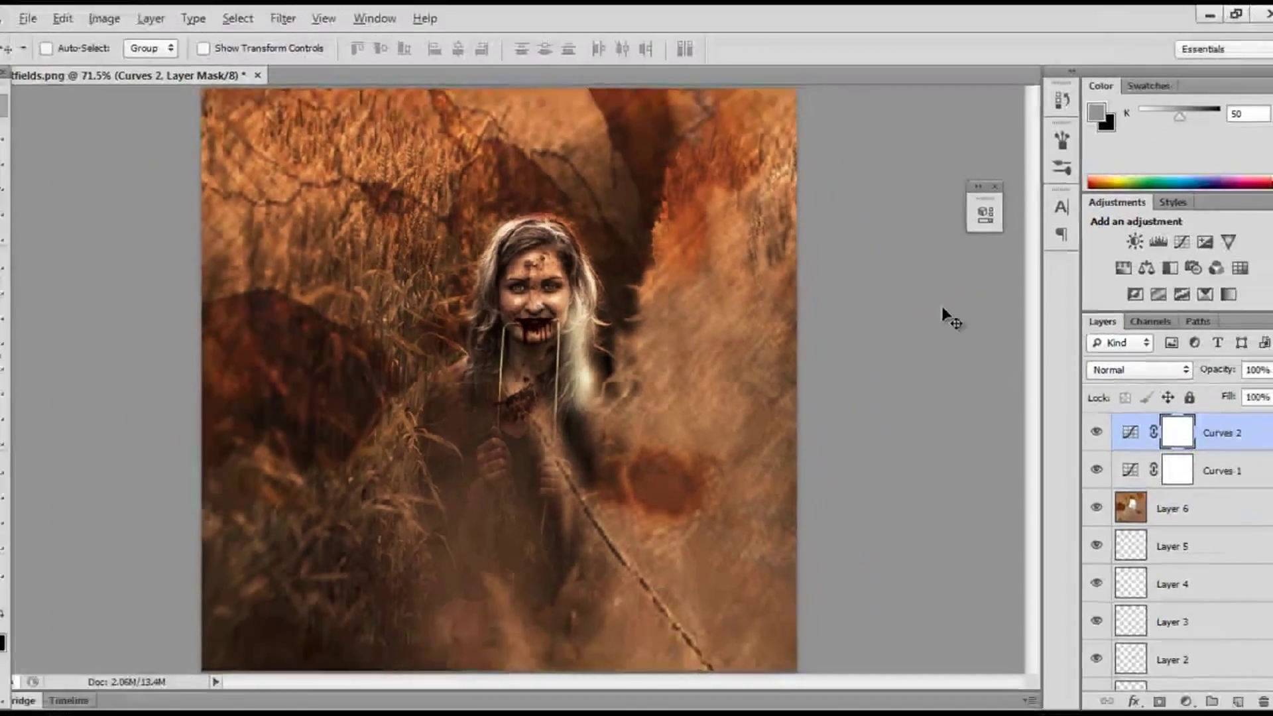
Step: Slightly lower the opacity of the second Curves adjustment layer
scroll(942, 307, "down", 5)
scroll(936, 306, "up", 4)
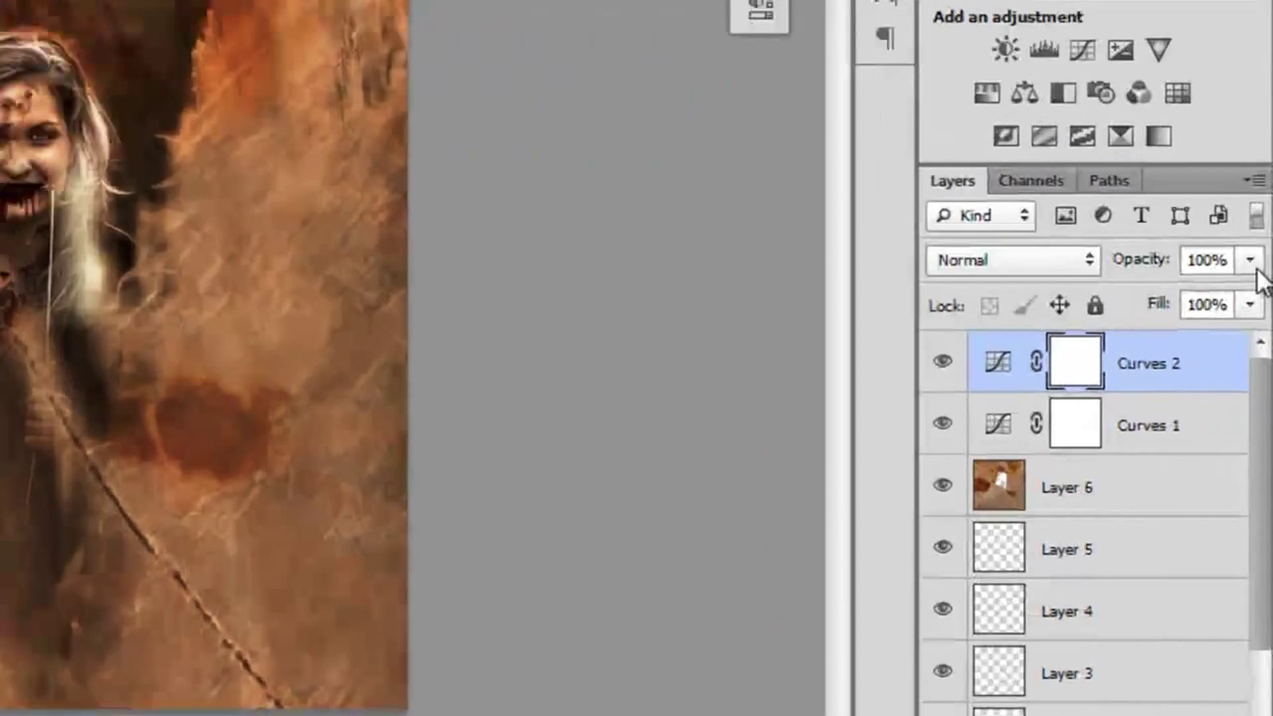
left_click(1260, 370)
left_click_drag(1262, 392, 1241, 395)
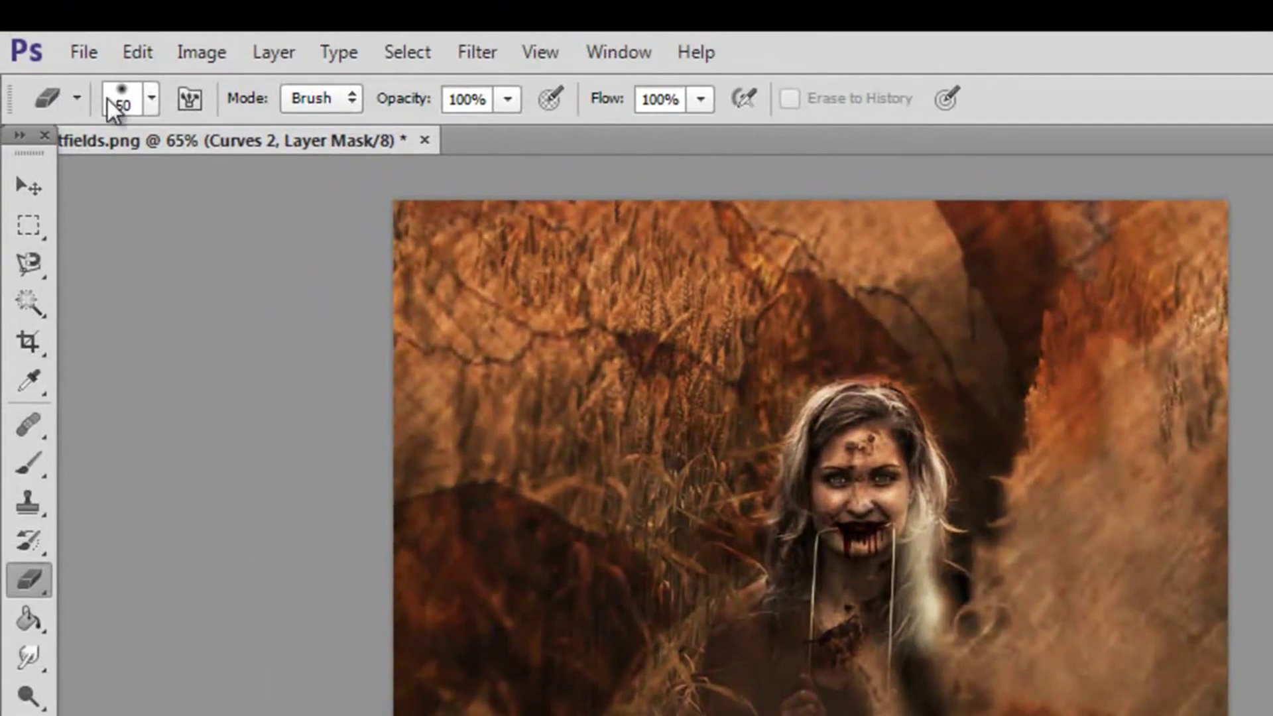
Step: Enlarge the eraser and erase the second Curves layer's mask over the woman and the lower and darker background areas
left_click(14, 34)
left_click_drag(213, 191, 231, 199)
left_click(1018, 318)
left_click_drag(1138, 302, 1051, 387)
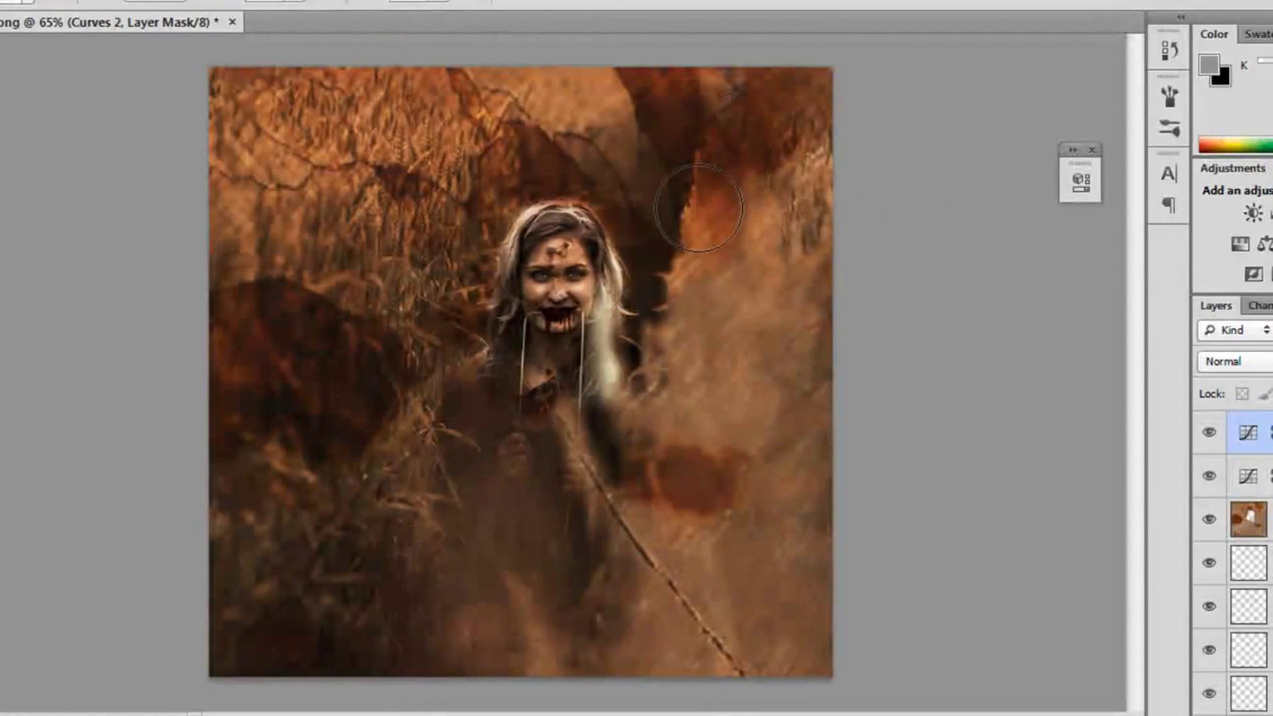
mouse_move(699, 208)
left_mouse_down()
mouse_move(780, 239)
mouse_move(743, 283)
mouse_move(671, 194)
mouse_move(651, 116)
mouse_move(591, 72)
mouse_move(457, 133)
mouse_move(412, 103)
mouse_move(387, 139)
mouse_move(252, 93)
left_mouse_up()
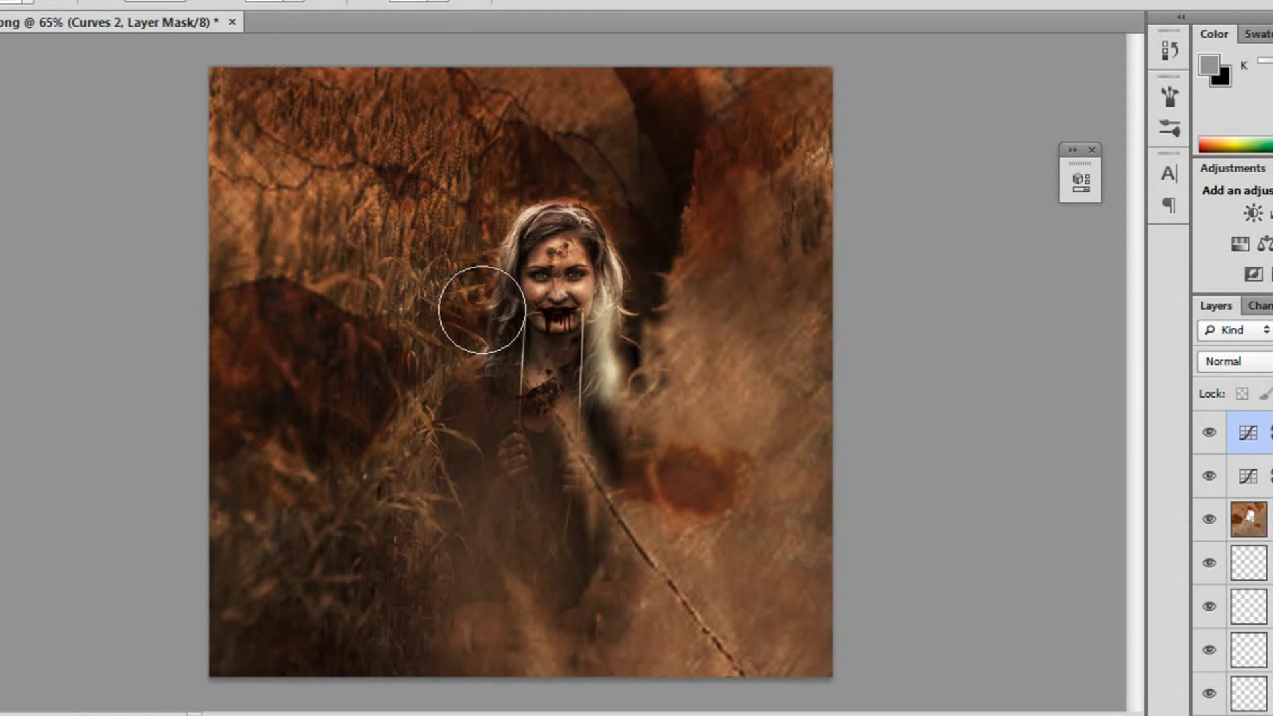
mouse_move(483, 310)
left_mouse_down()
mouse_move(548, 250)
mouse_move(606, 292)
mouse_move(571, 412)
mouse_move(541, 255)
mouse_move(513, 214)
mouse_move(499, 363)
mouse_move(468, 369)
mouse_move(499, 401)
mouse_move(456, 452)
mouse_move(449, 492)
mouse_move(607, 455)
mouse_move(563, 542)
mouse_move(582, 585)
mouse_move(622, 558)
mouse_move(648, 581)
mouse_move(668, 652)
mouse_move(707, 672)
mouse_move(847, 633)
mouse_move(743, 570)
mouse_move(683, 587)
mouse_move(673, 518)
mouse_move(762, 556)
mouse_move(837, 493)
mouse_move(841, 582)
mouse_move(720, 562)
mouse_move(594, 627)
mouse_move(481, 655)
mouse_move(395, 597)
mouse_move(277, 669)
mouse_move(211, 636)
mouse_move(389, 516)
mouse_move(441, 392)
mouse_move(565, 715)
mouse_move(516, 420)
mouse_move(570, 326)
mouse_move(571, 355)
mouse_move(479, 427)
mouse_move(448, 422)
mouse_move(432, 392)
mouse_move(292, 392)
mouse_move(301, 378)
mouse_move(236, 367)
left_mouse_up()
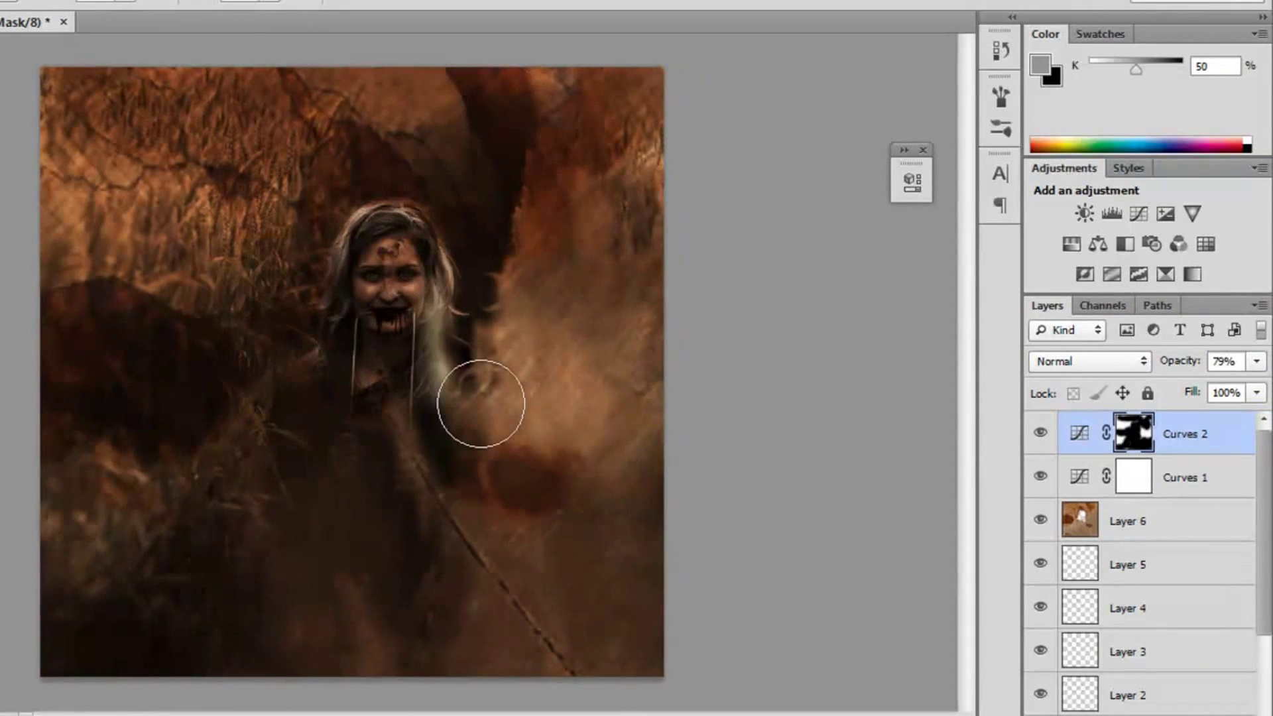
scroll(440, 497, "down", 2)
scroll(424, 500, "up", 3)
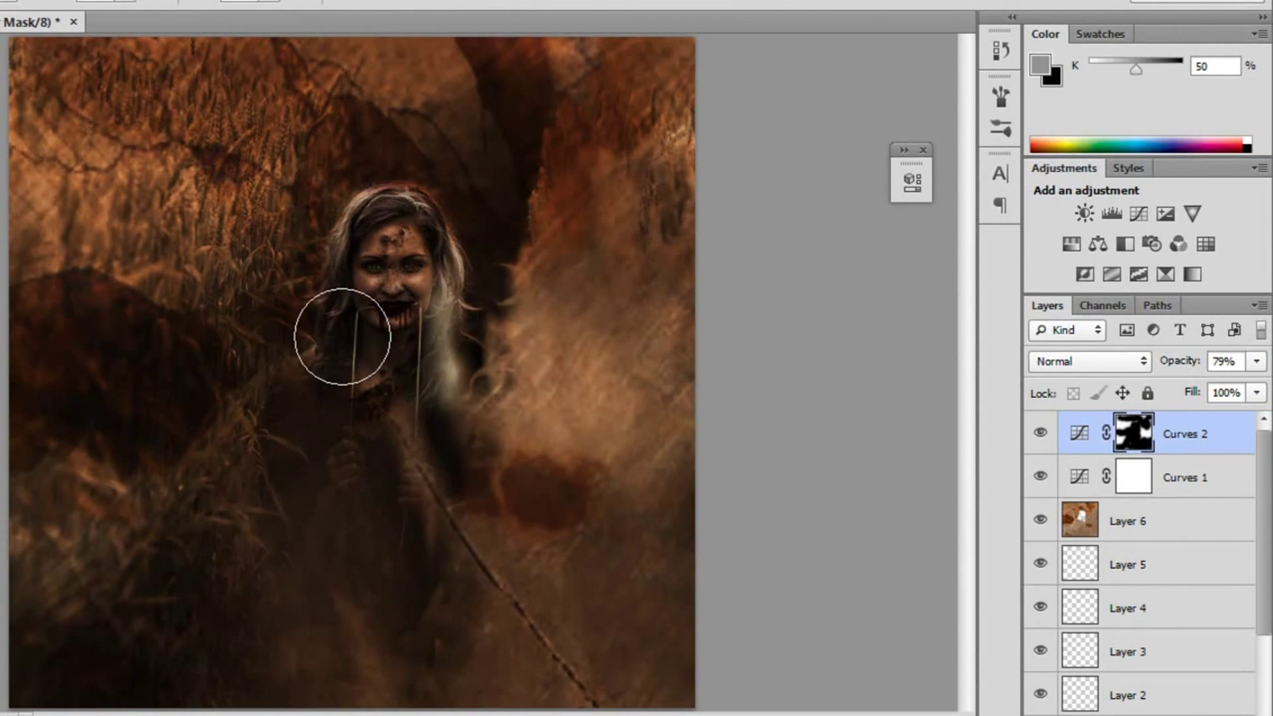
scroll(446, 449, "up", 2)
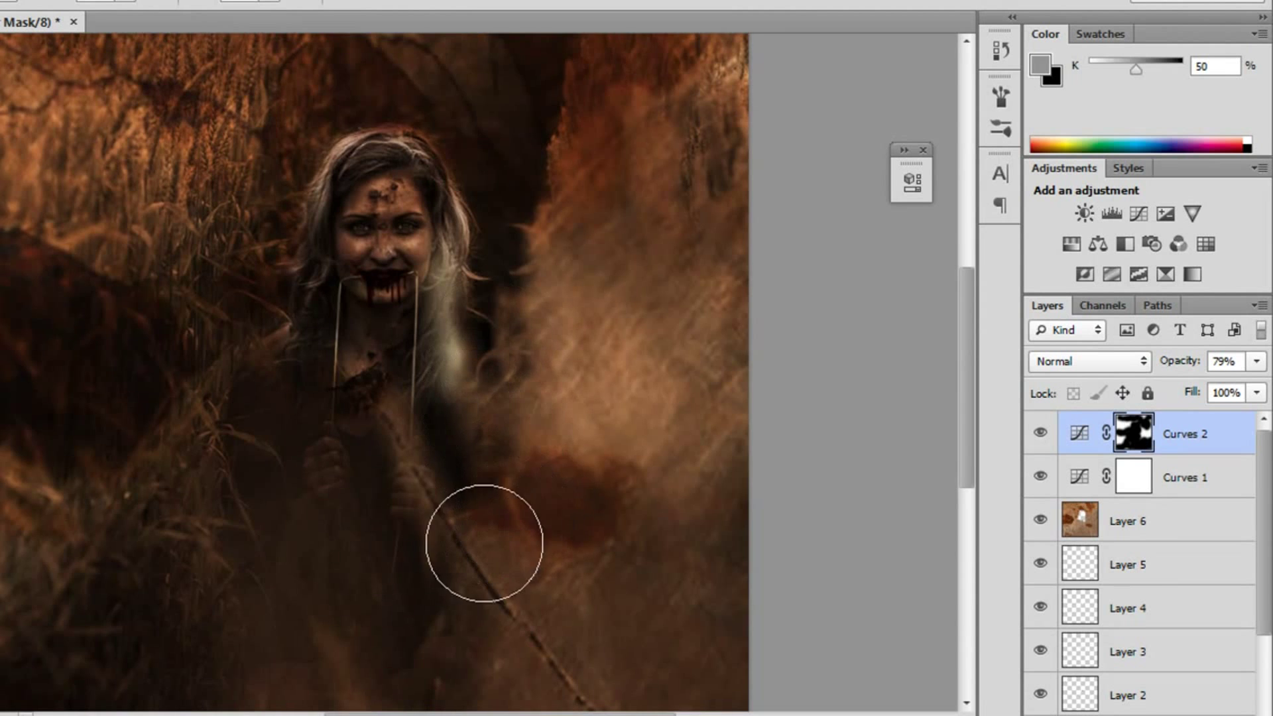
scroll(462, 673, "down", 3)
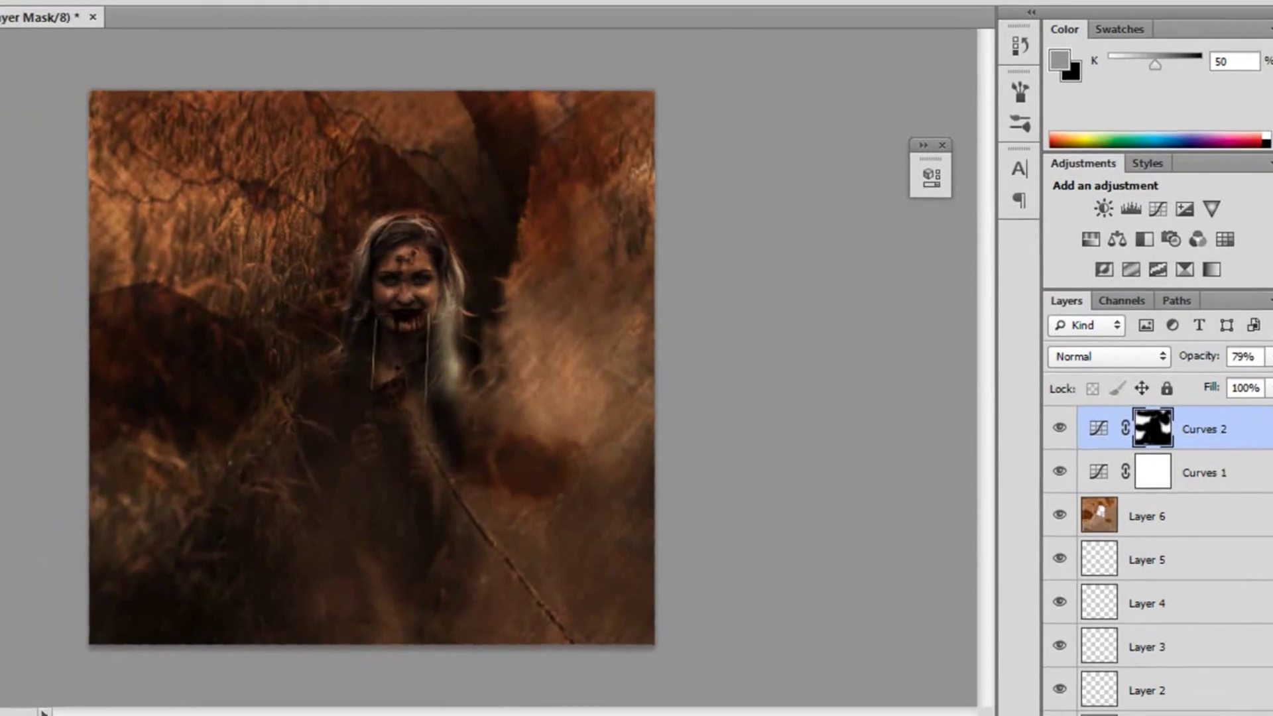
Step: Paint both eyes solid white on a new top layer with a hard 3 px brush
key("ctrl+0")
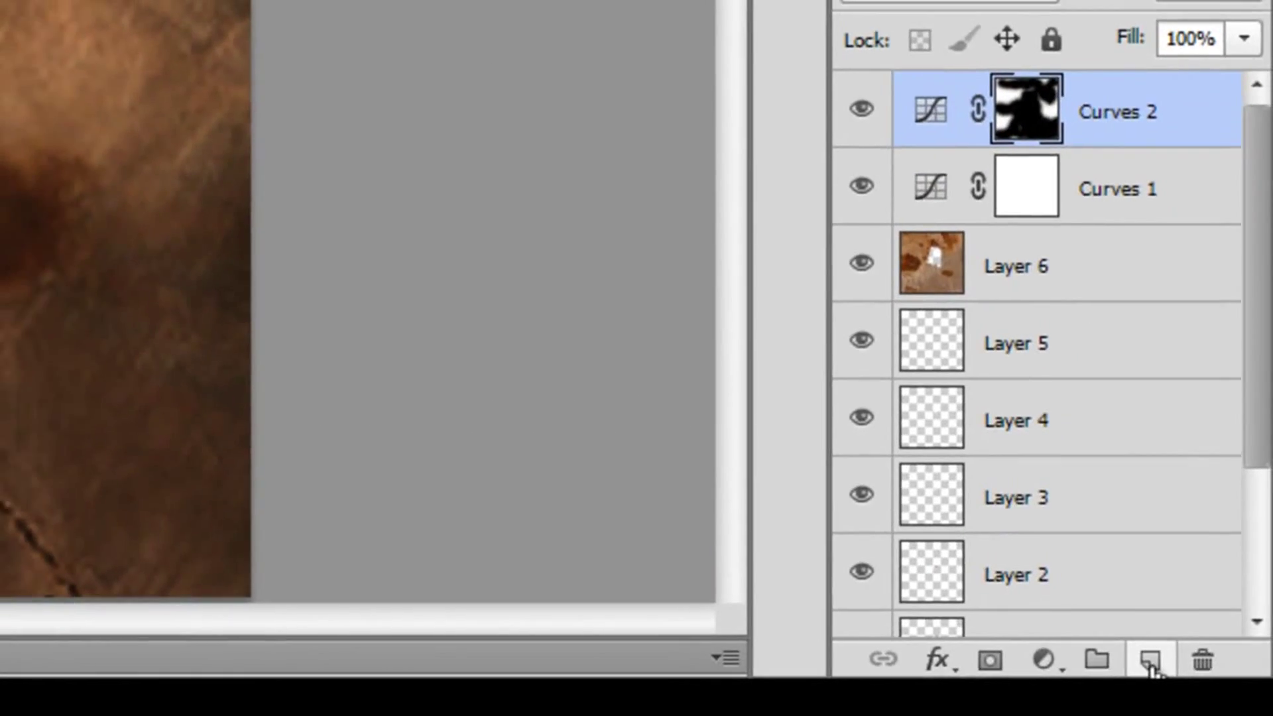
left_click(1151, 661)
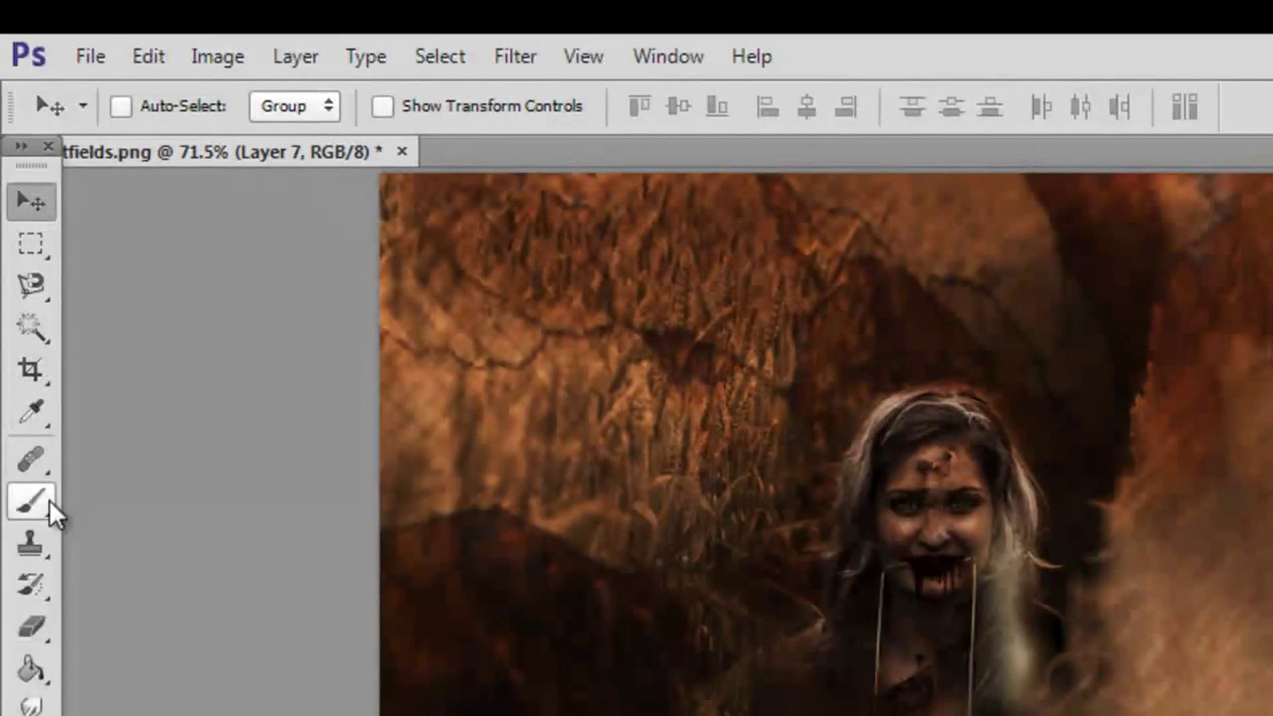
left_click(49, 501)
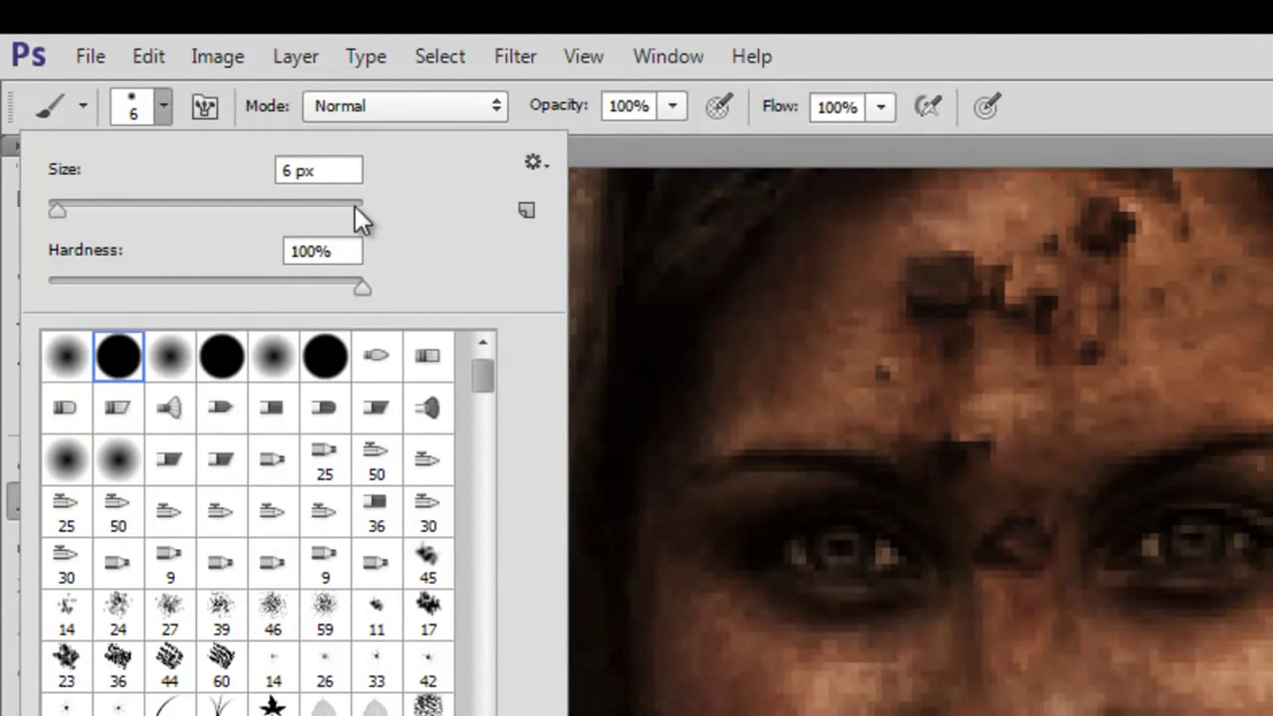
left_click(272, 171)
type("3")
key("Return")
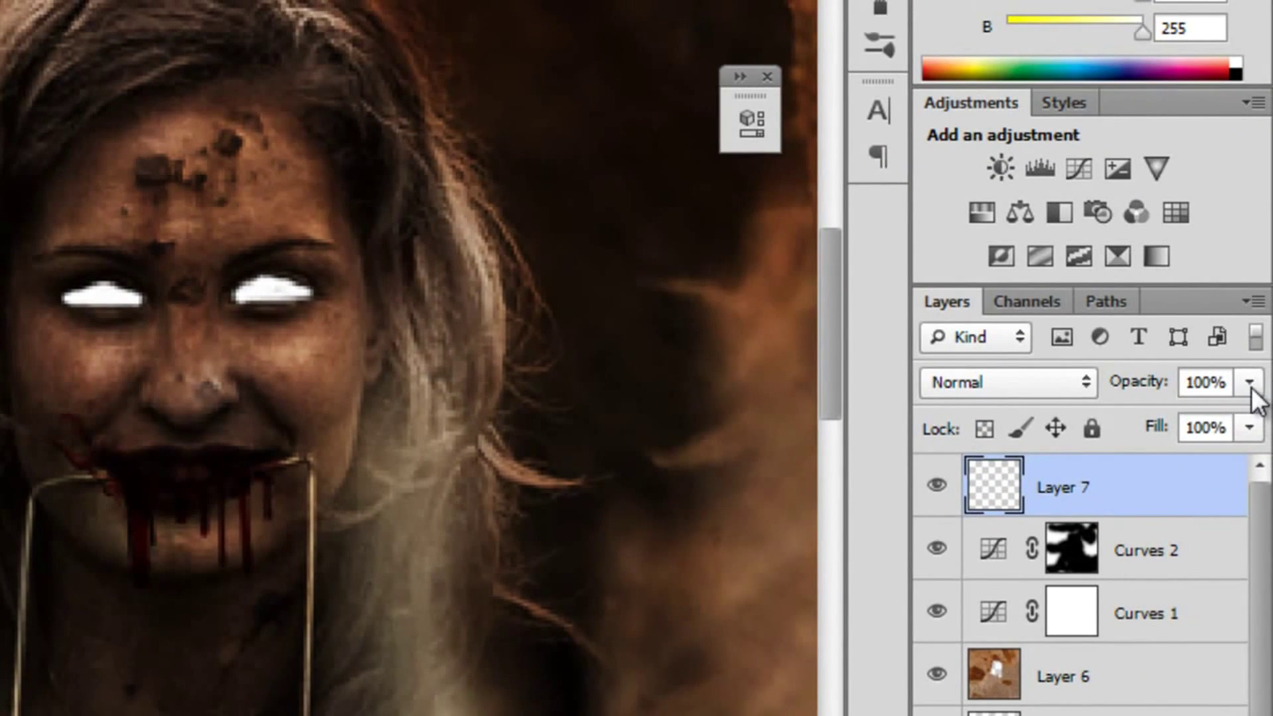
Step: Lower the opacity of the white eye layer to 26%
left_click(1250, 383)
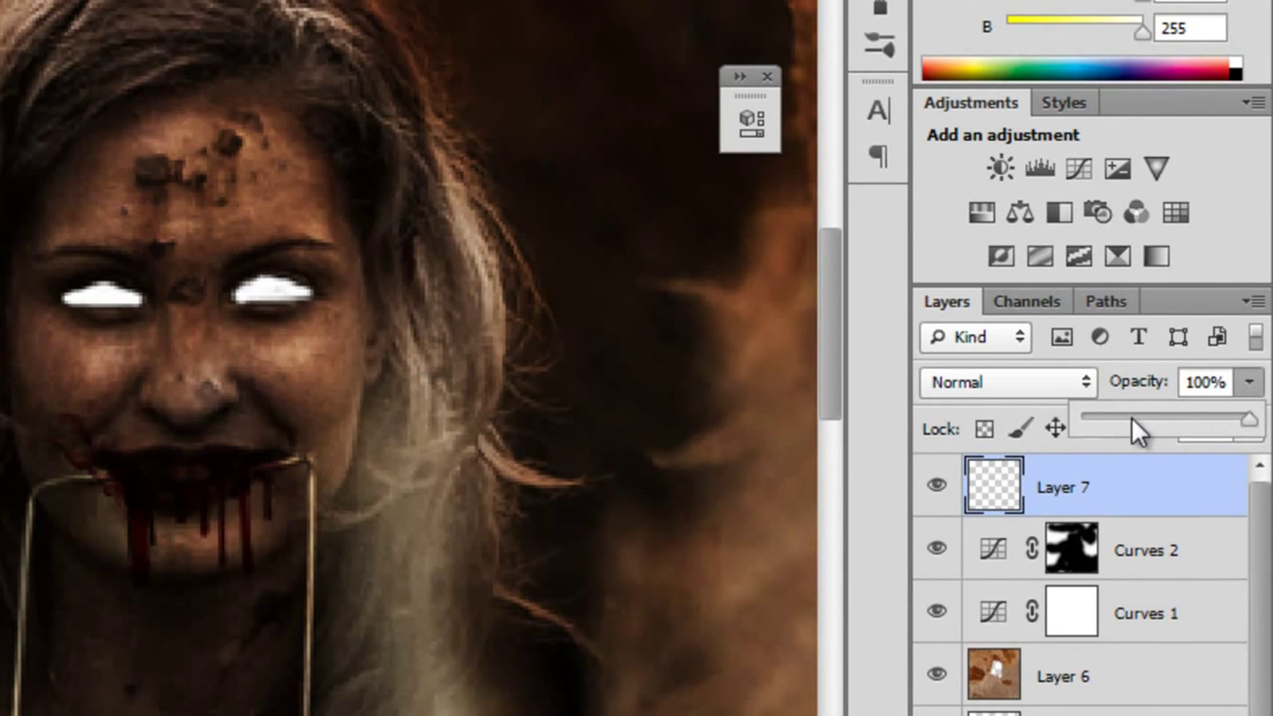
left_click_drag(1132, 417, 1128, 428)
scroll(662, 395, "down", 7)
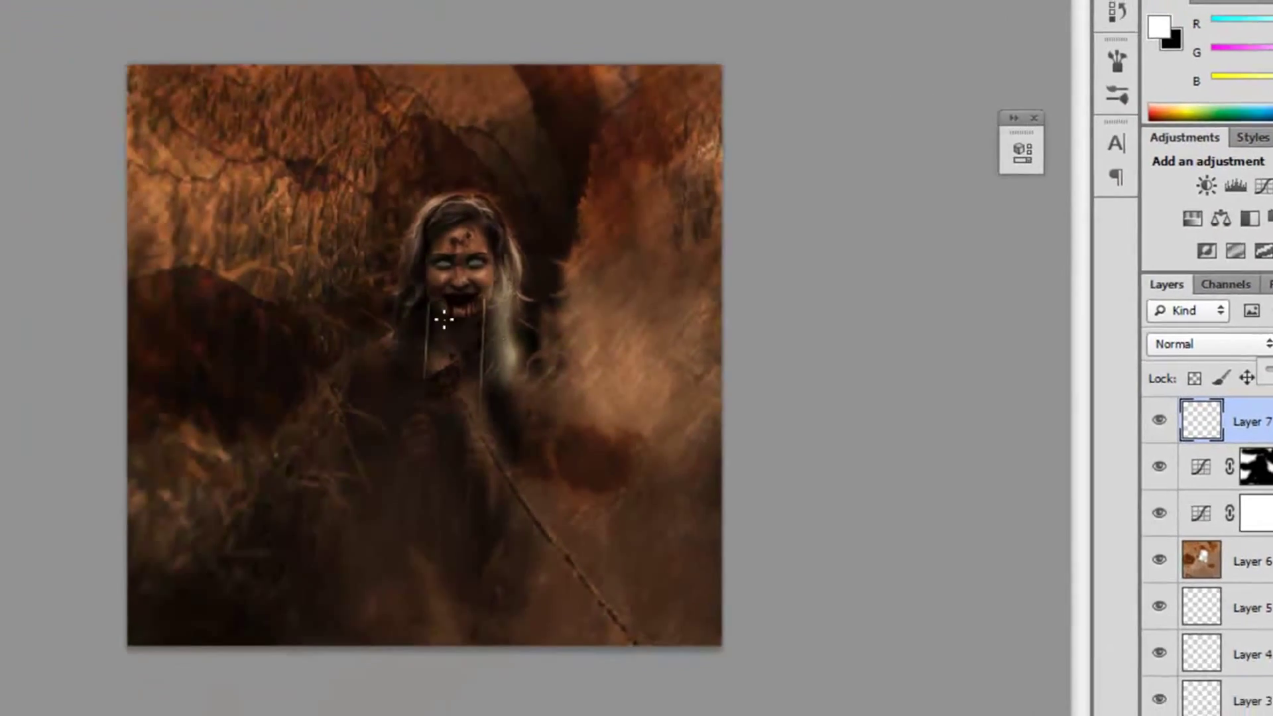
Step: Paint small black pupils in both eyes and reduce the eye layer's opacity to 24%
scroll(192, 340, "up", 6)
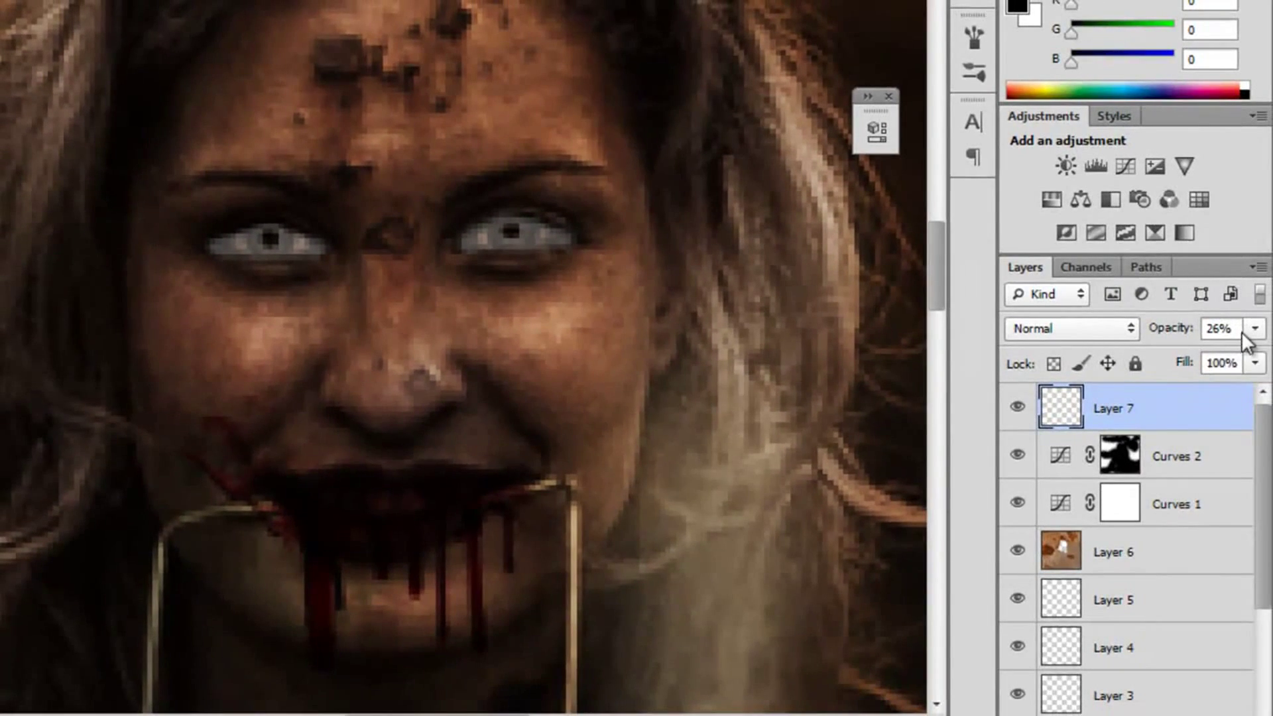
left_click(1252, 331)
left_click_drag(1168, 356, 1164, 355)
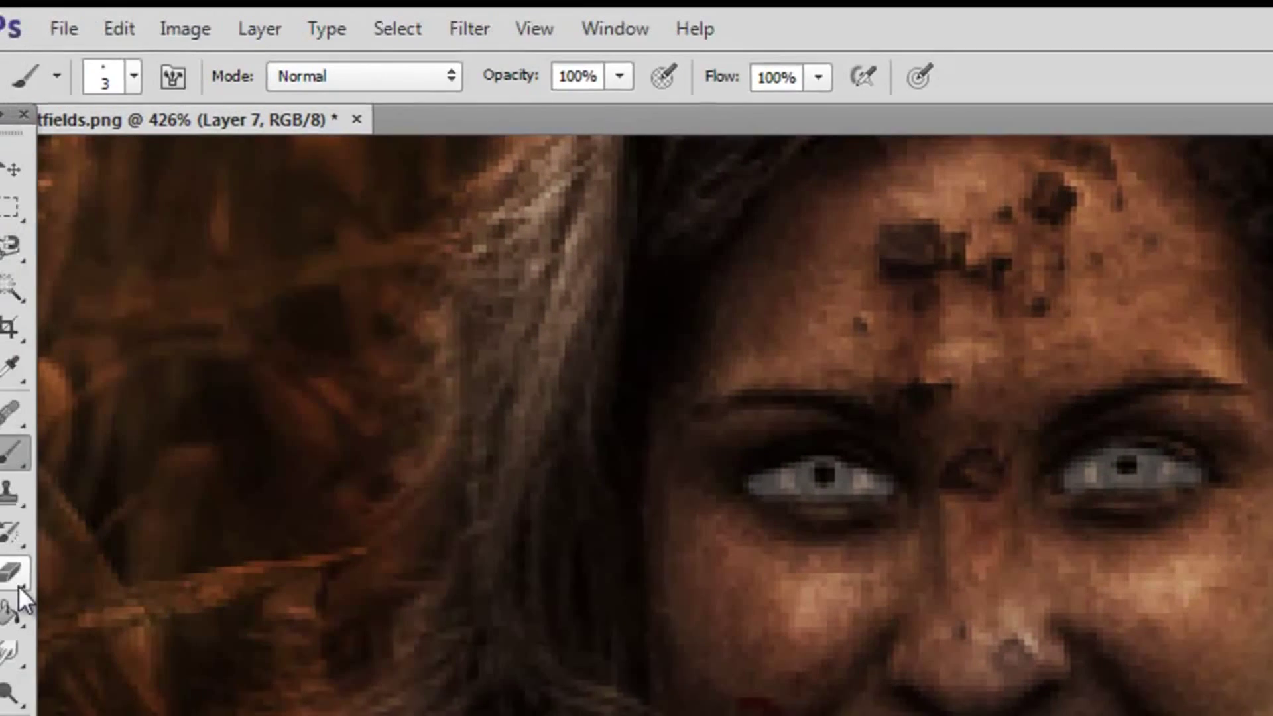
Step: Set the Eraser to a soft 2 px brush for refining the painted eyes
left_click(18, 588)
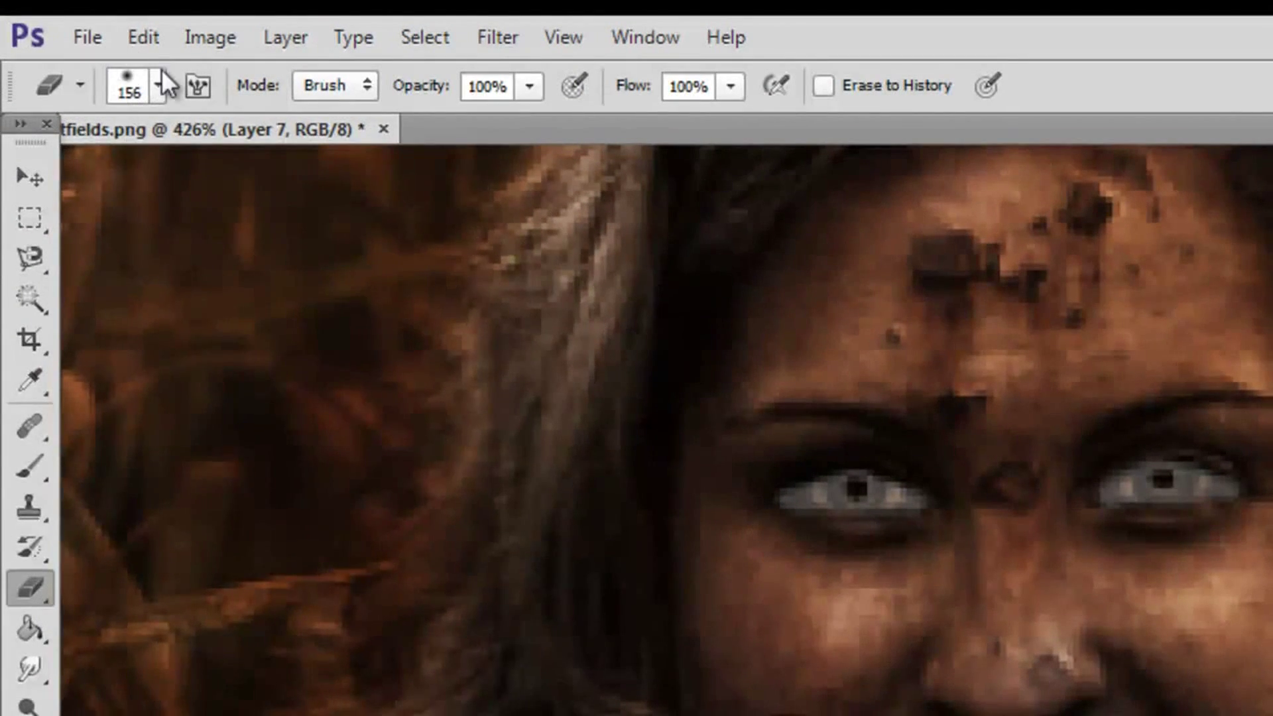
left_click(133, 75)
double_click(323, 149)
type("2")
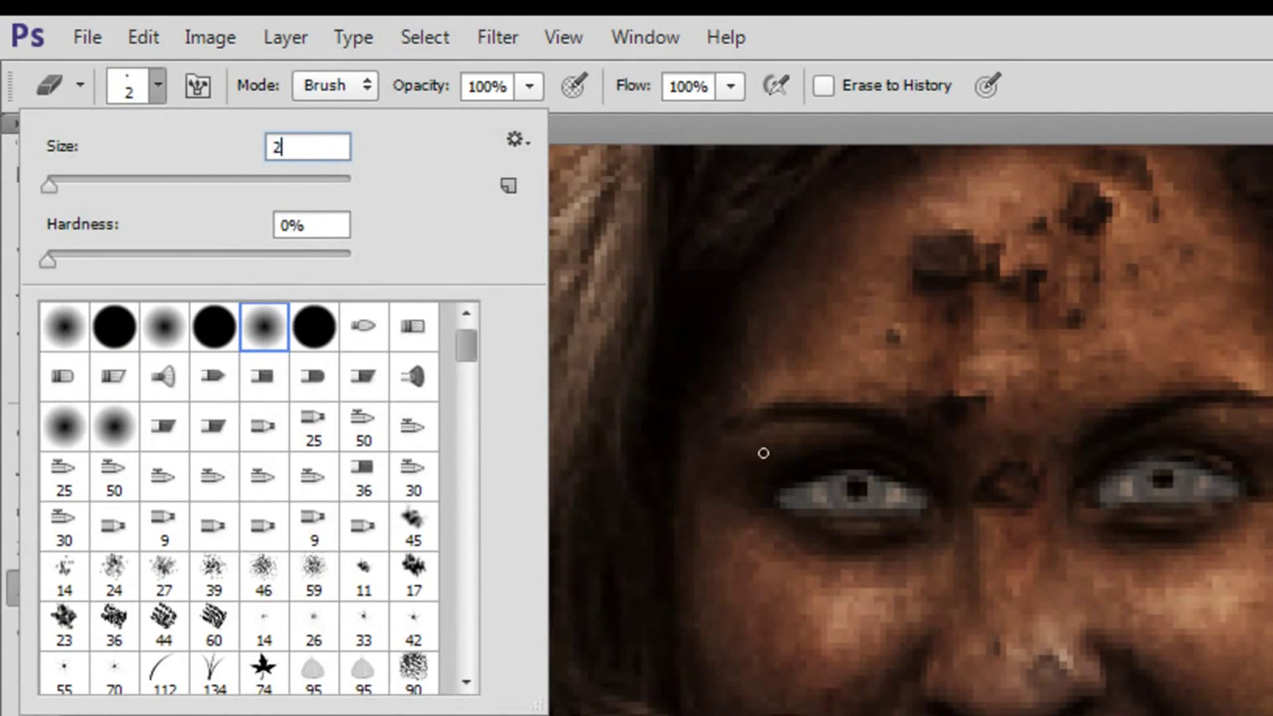